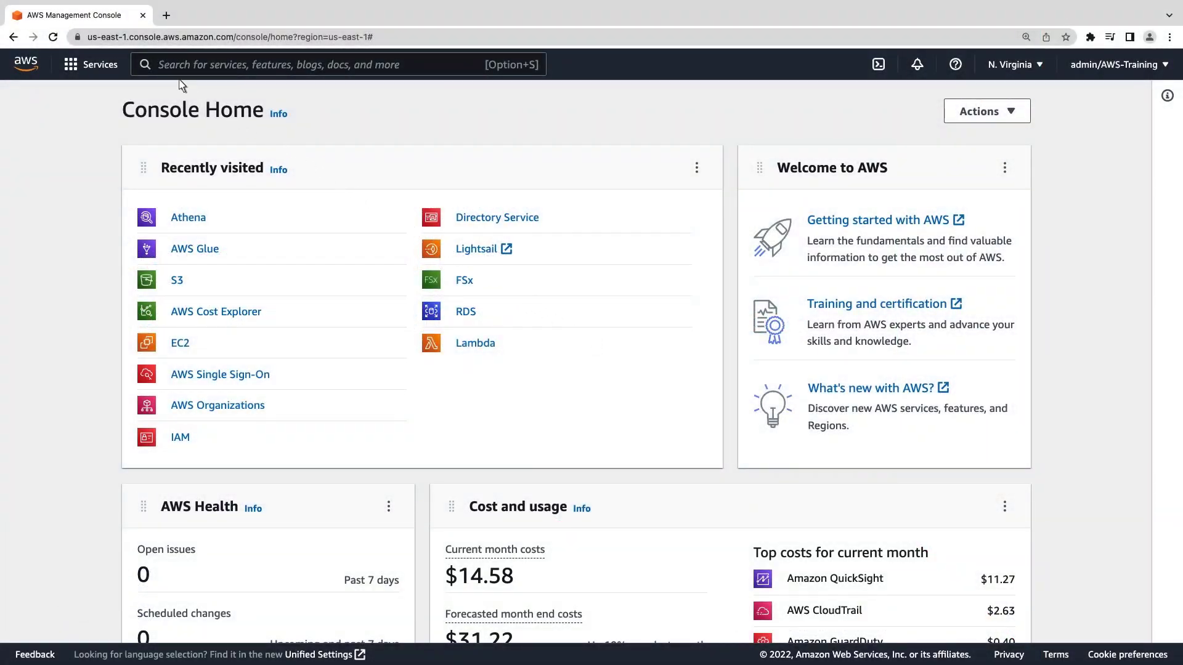
Step: Search the console for 'location' to find Amazon Location Service
{"action": "left_click", "coordinate": [164, 67]}
{"action": "type", "text": "location"}
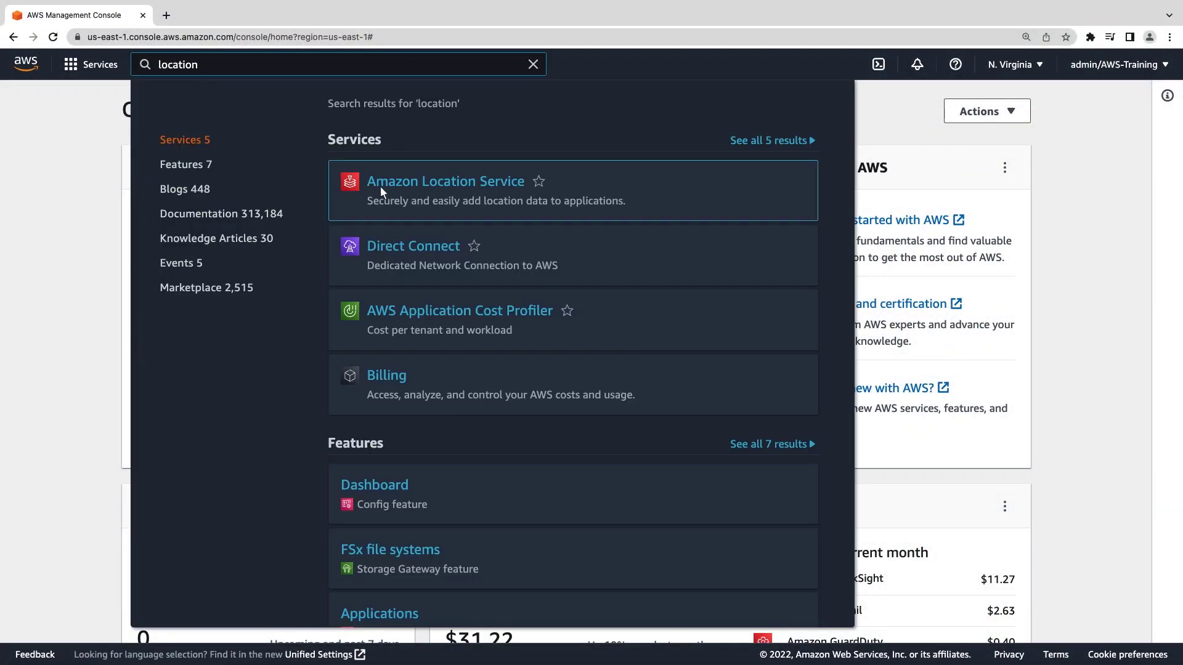
Step: Create the Amazon Location Explore resources and show Place index search without the info panel
{"action": "left_click", "coordinate": [381, 186]}
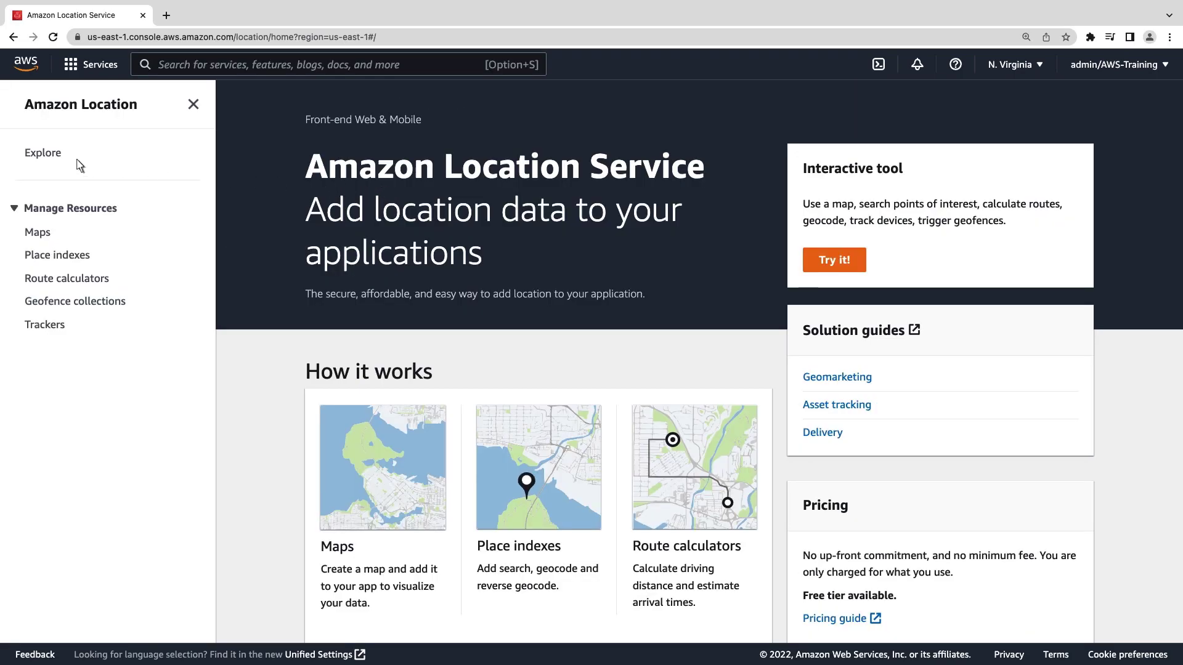
{"action": "left_click", "coordinate": [43, 157]}
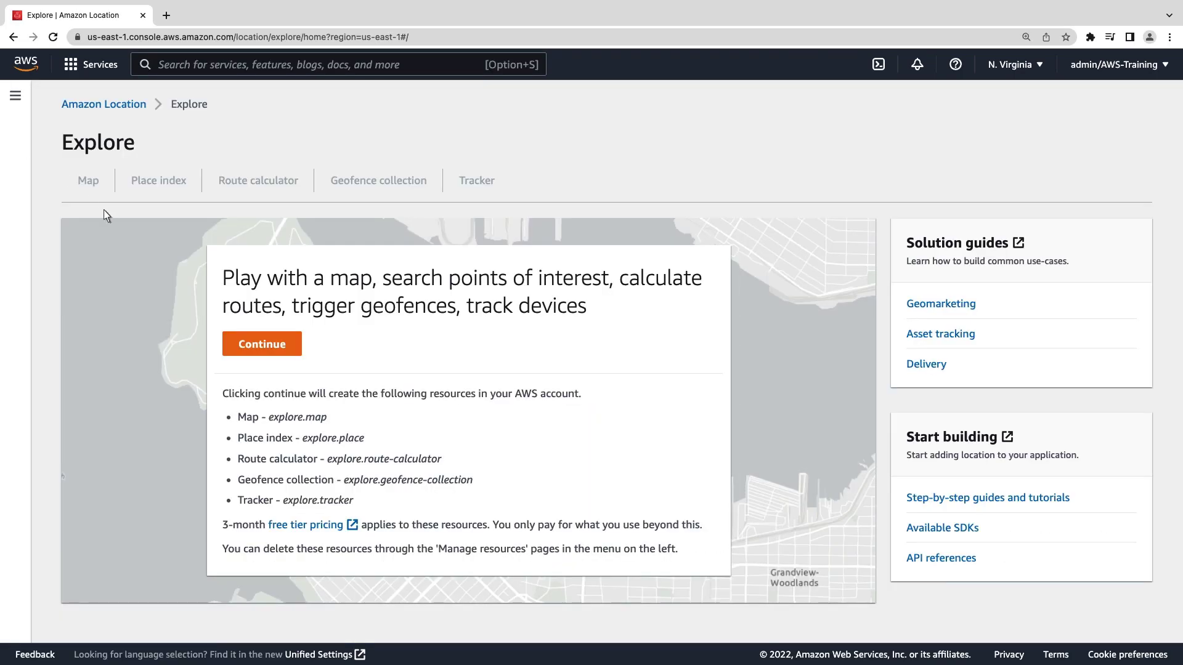
{"action": "left_click", "coordinate": [262, 350]}
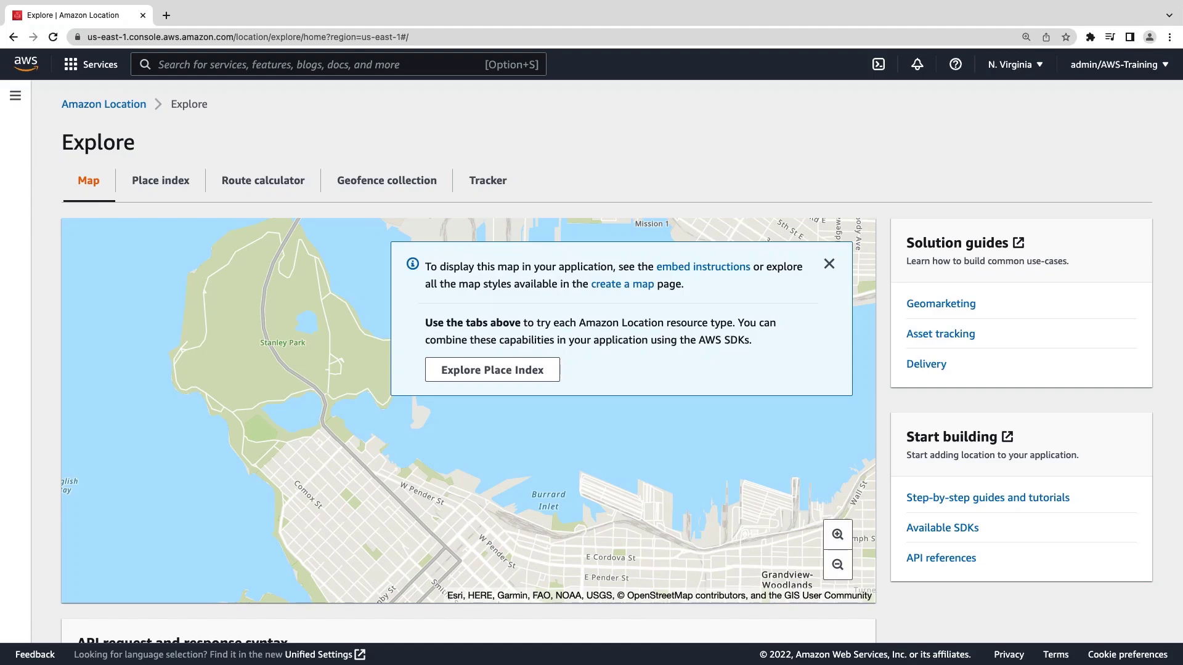
{"action": "left_click", "coordinate": [453, 375]}
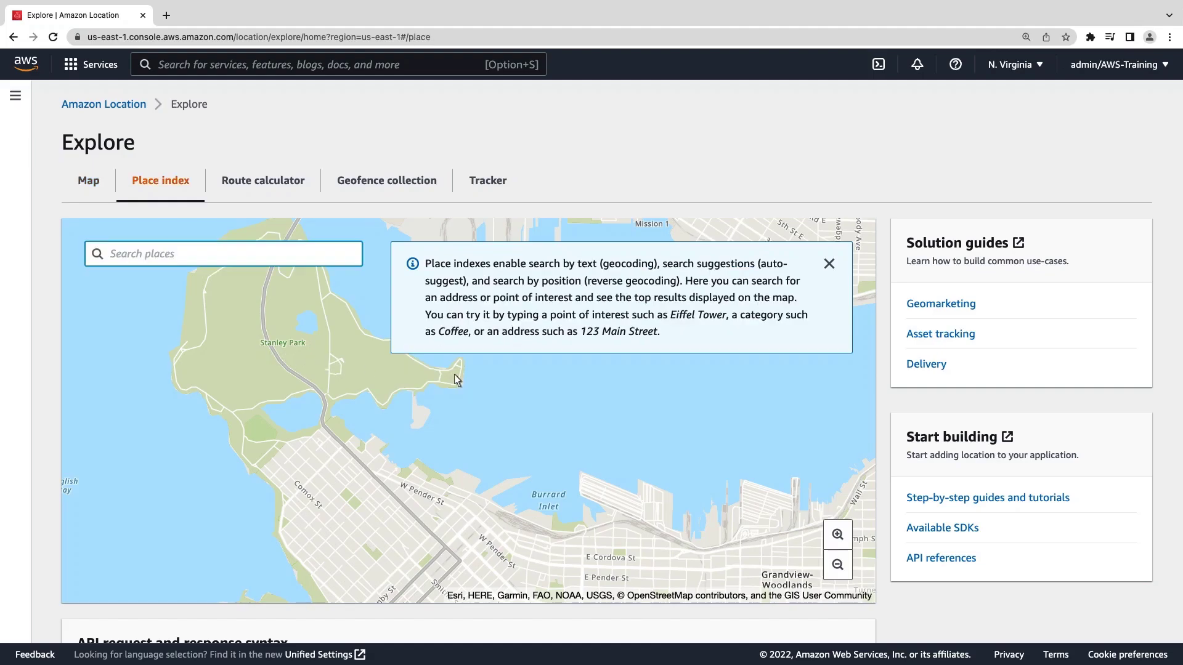
{"action": "left_click", "coordinate": [829, 265]}
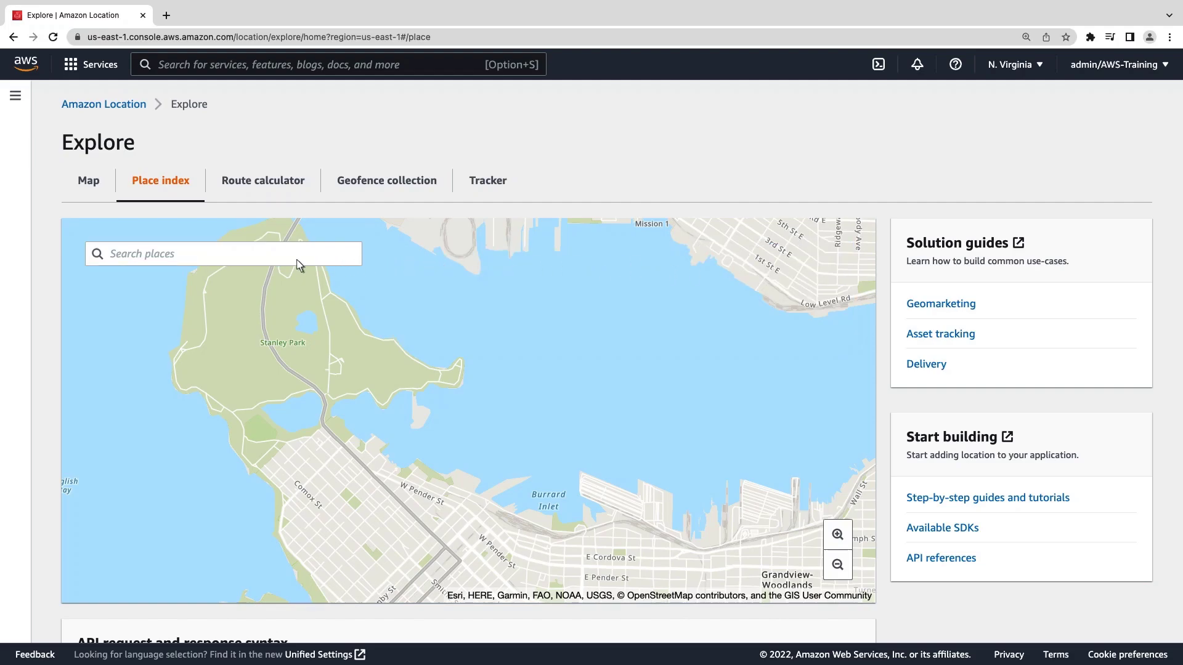
Step: Search places for 'chicago', select Chicago, IL, USA, and adjust the map around its pin
{"action": "left_click", "coordinate": [124, 259]}
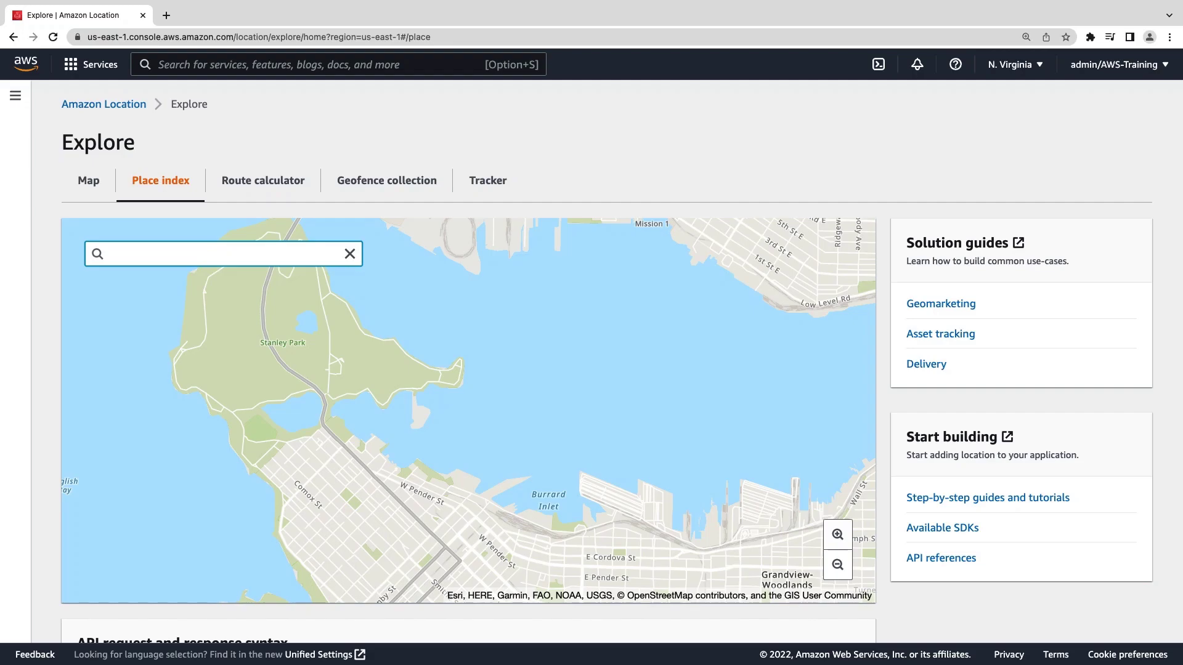
{"action": "type", "text": "chicago"}
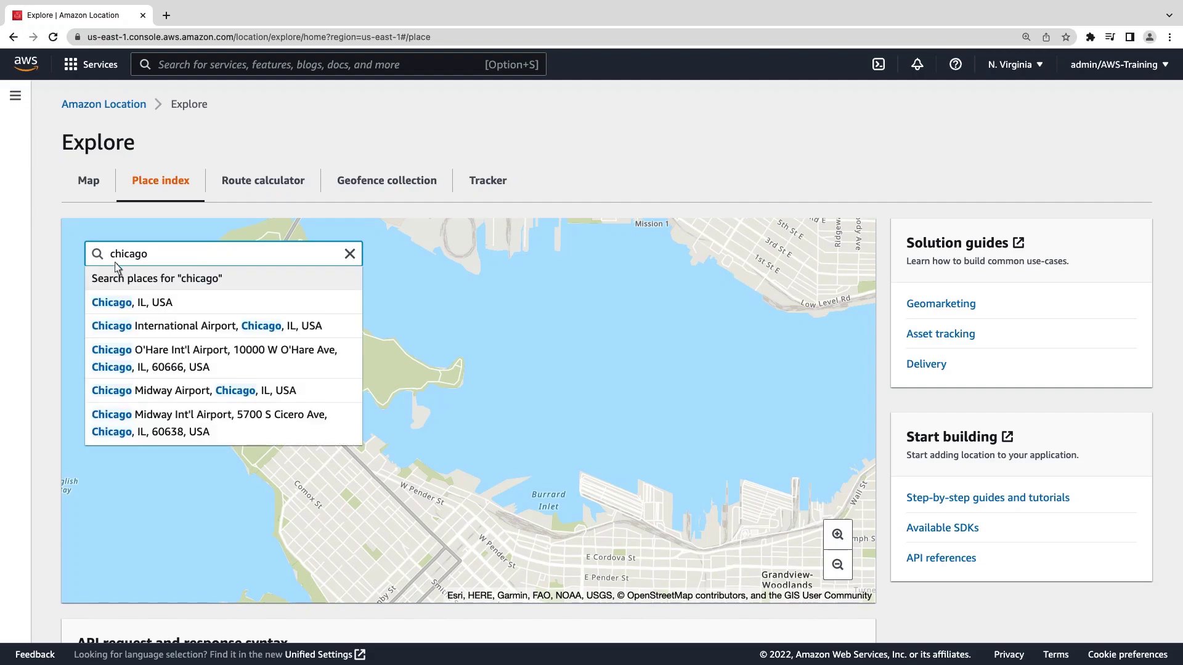
{"action": "left_click", "coordinate": [138, 303]}
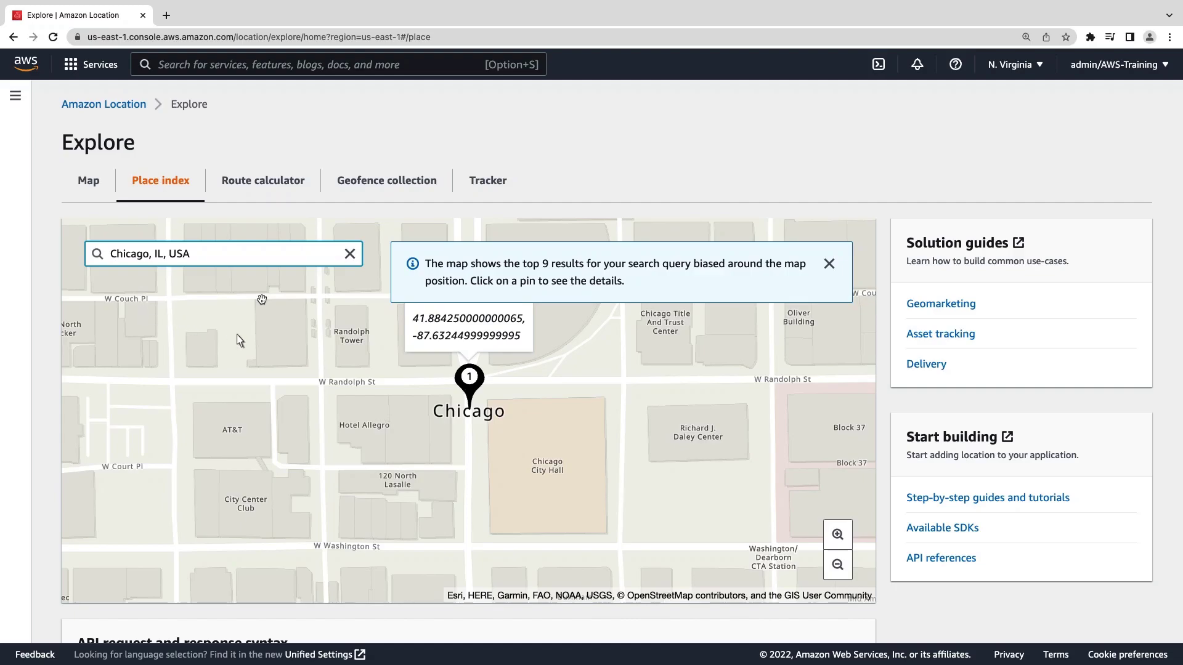
{"action": "left_click_drag", "start_coordinate": [472, 420], "coordinate": [405, 383]}
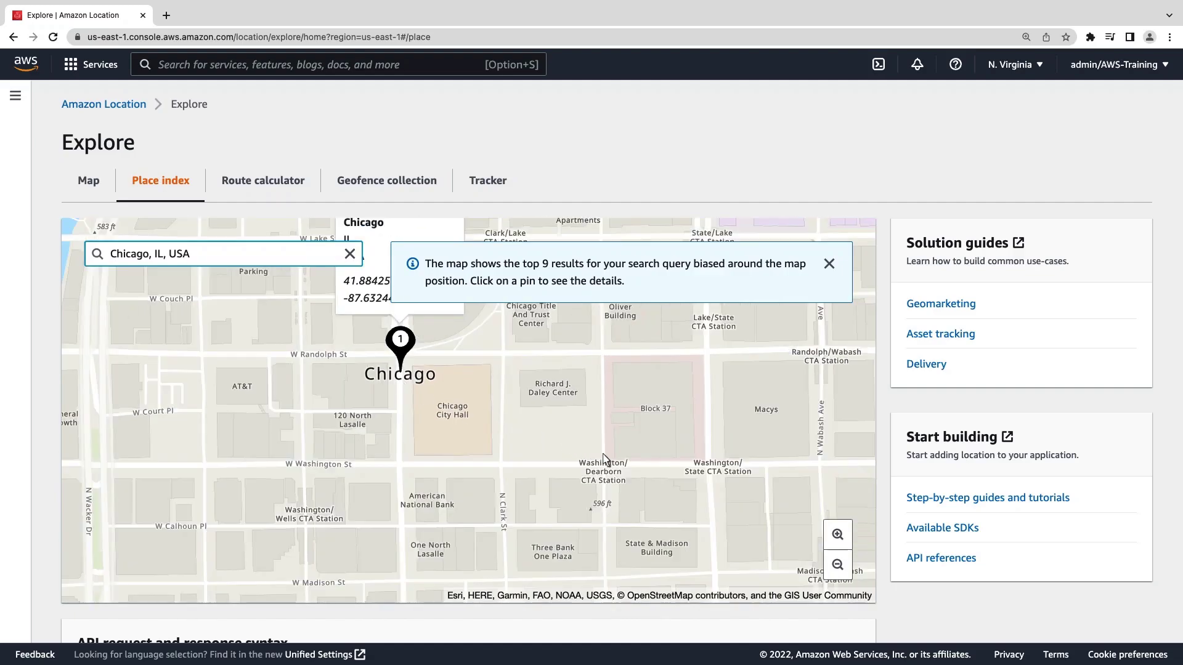
{"action": "left_click", "coordinate": [837, 536]}
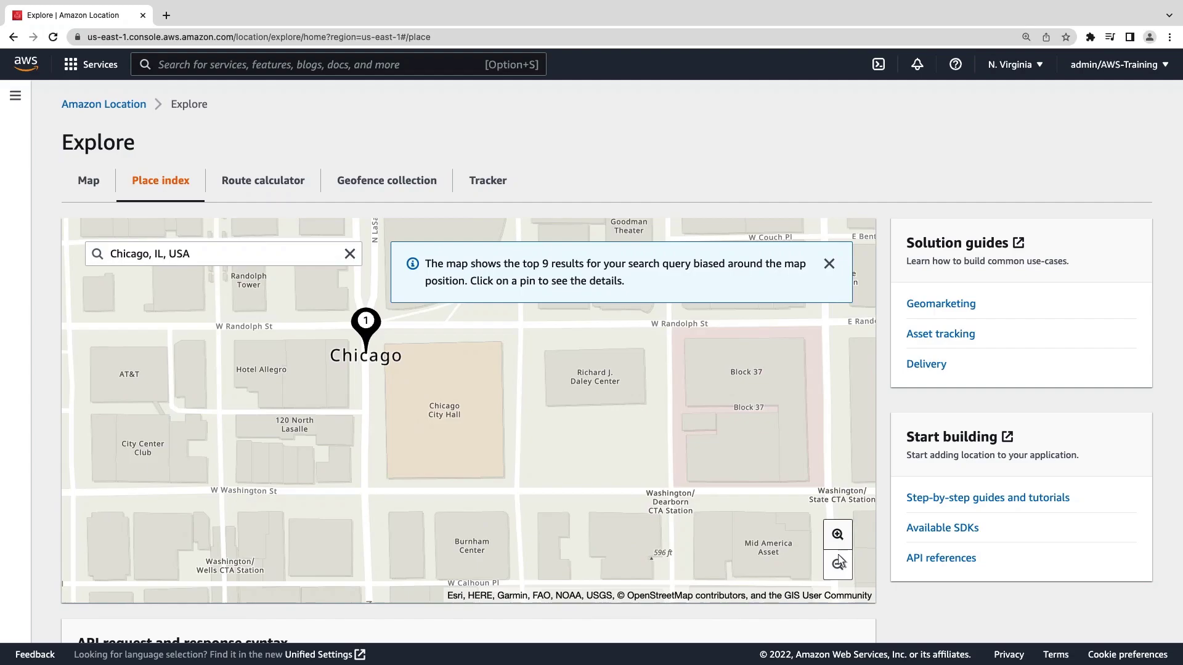
{"action": "left_click", "coordinate": [838, 566]}
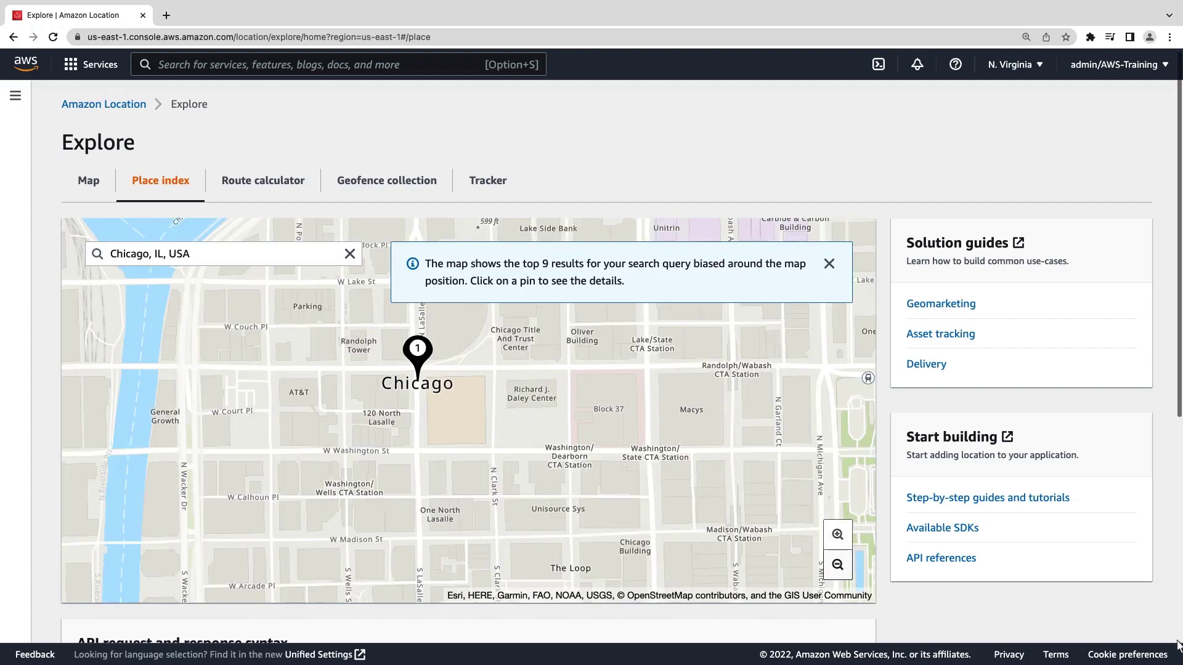
{"action": "scroll", "coordinate": [1177, 647], "scroll_direction": "down", "scroll_amount": 5}
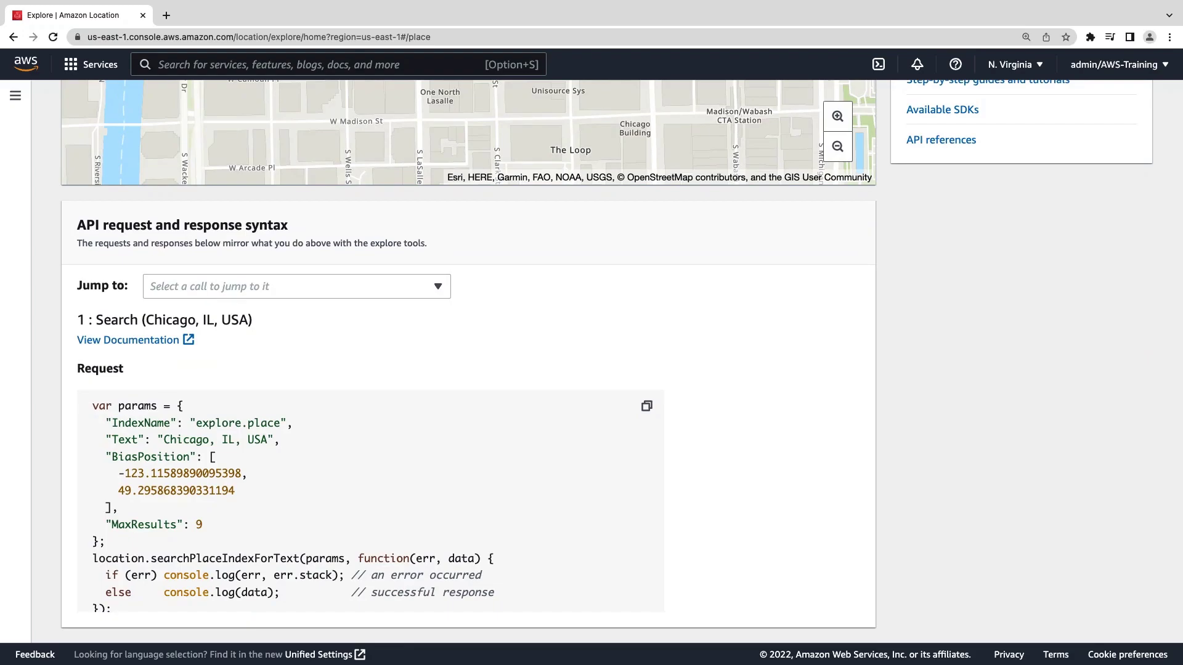
{"action": "scroll", "coordinate": [876, 504], "scroll_direction": "down", "scroll_amount": 3}
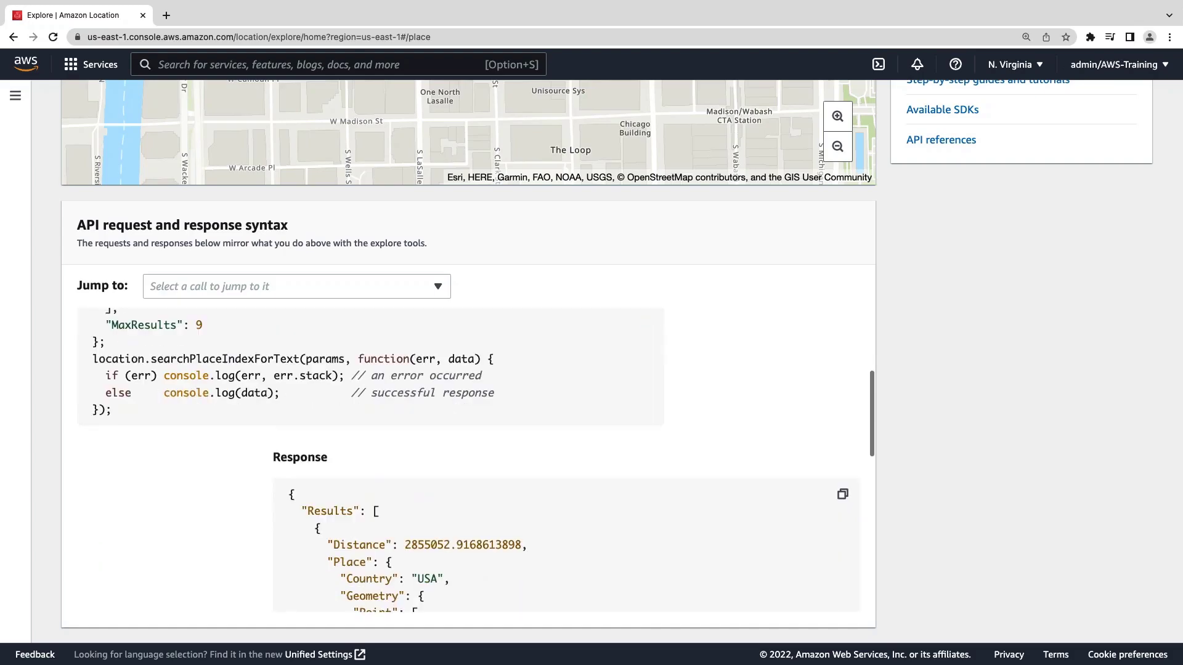
{"action": "scroll", "coordinate": [469, 463], "scroll_direction": "down", "scroll_amount": 2}
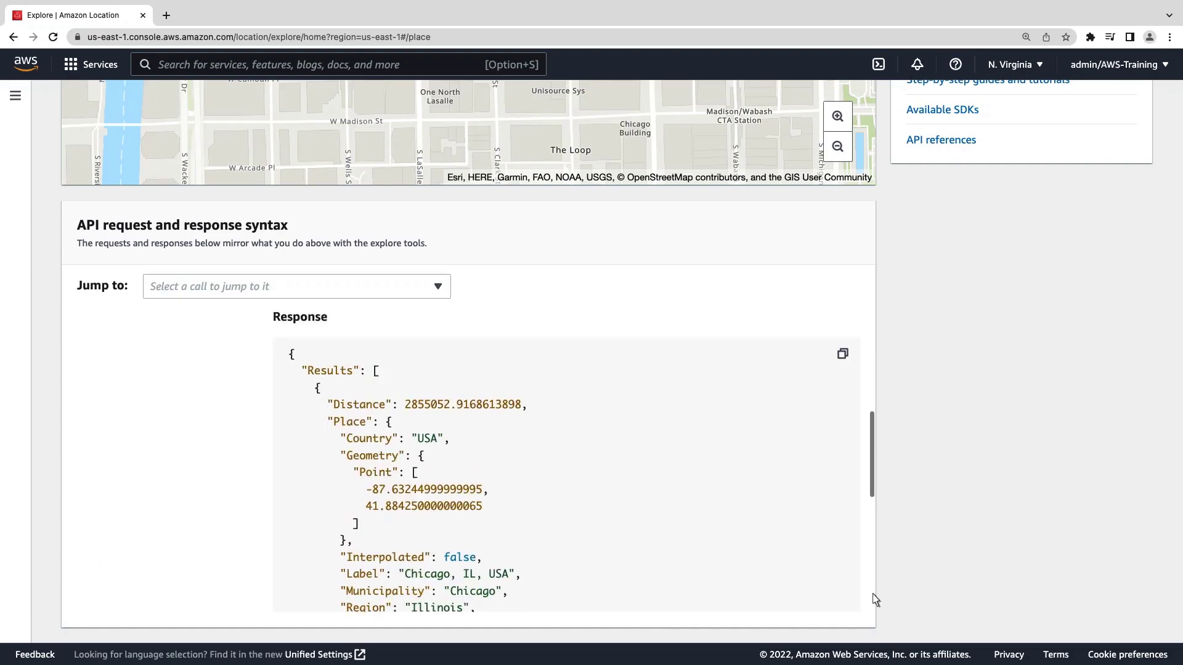
{"action": "scroll", "coordinate": [877, 617], "scroll_direction": "down", "scroll_amount": 4}
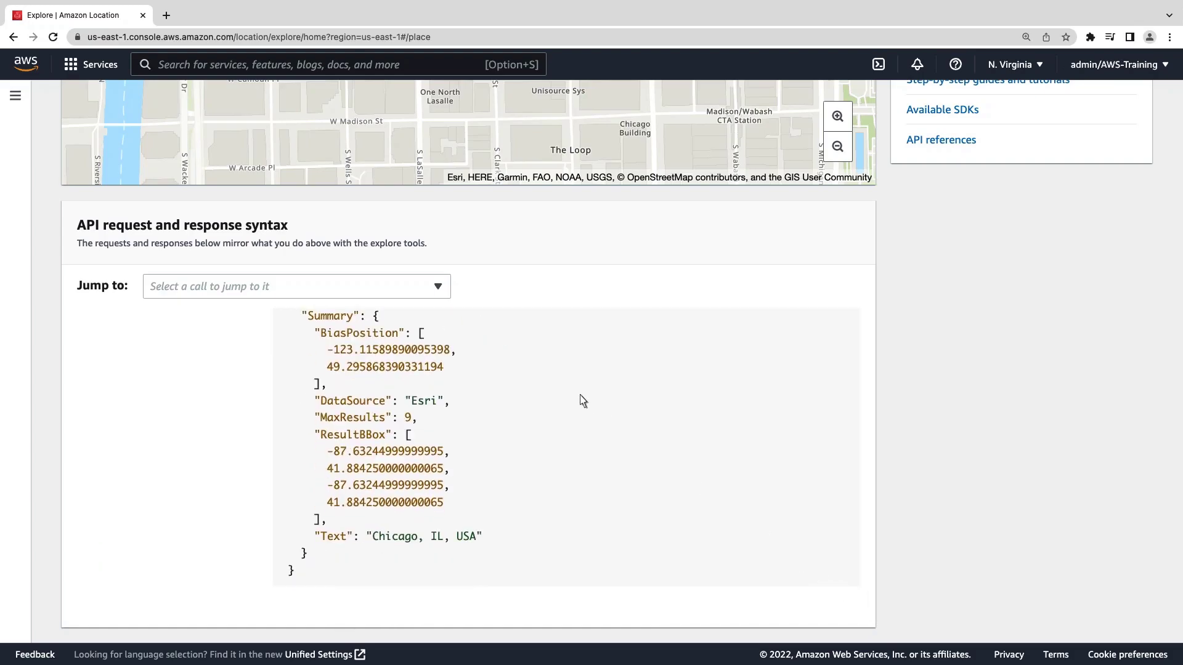
{"action": "left_click", "coordinate": [440, 289]}
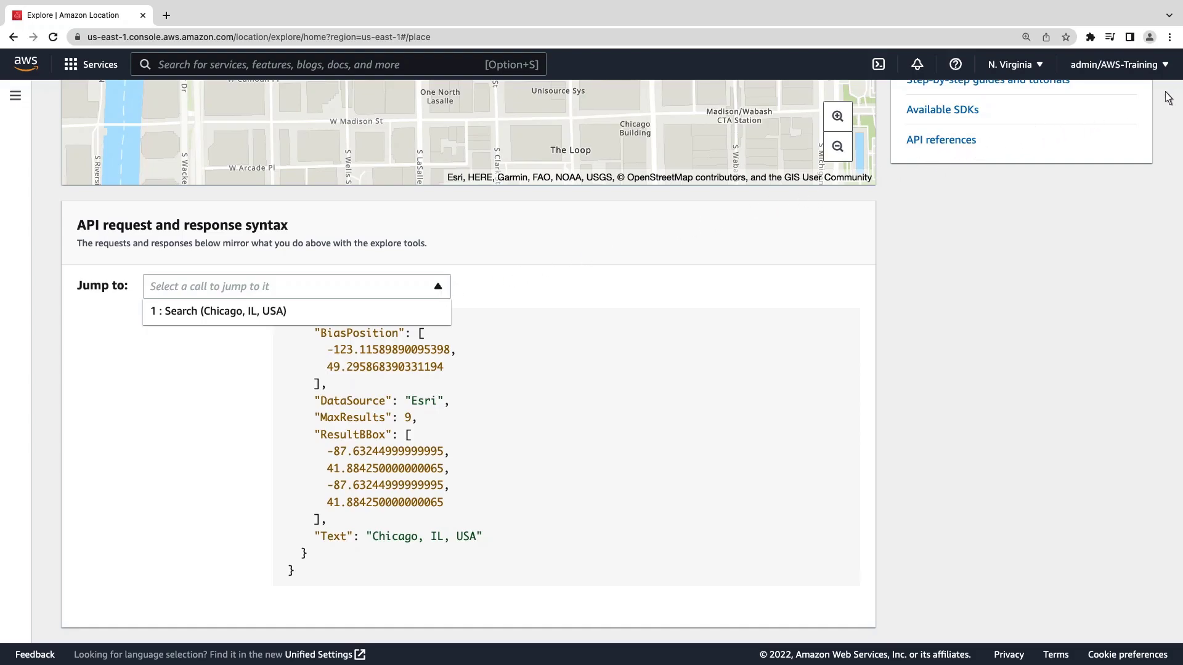
{"action": "scroll", "coordinate": [1170, 97], "scroll_direction": "up", "scroll_amount": 3}
{"action": "scroll", "coordinate": [1174, 102], "scroll_direction": "up", "scroll_amount": 2}
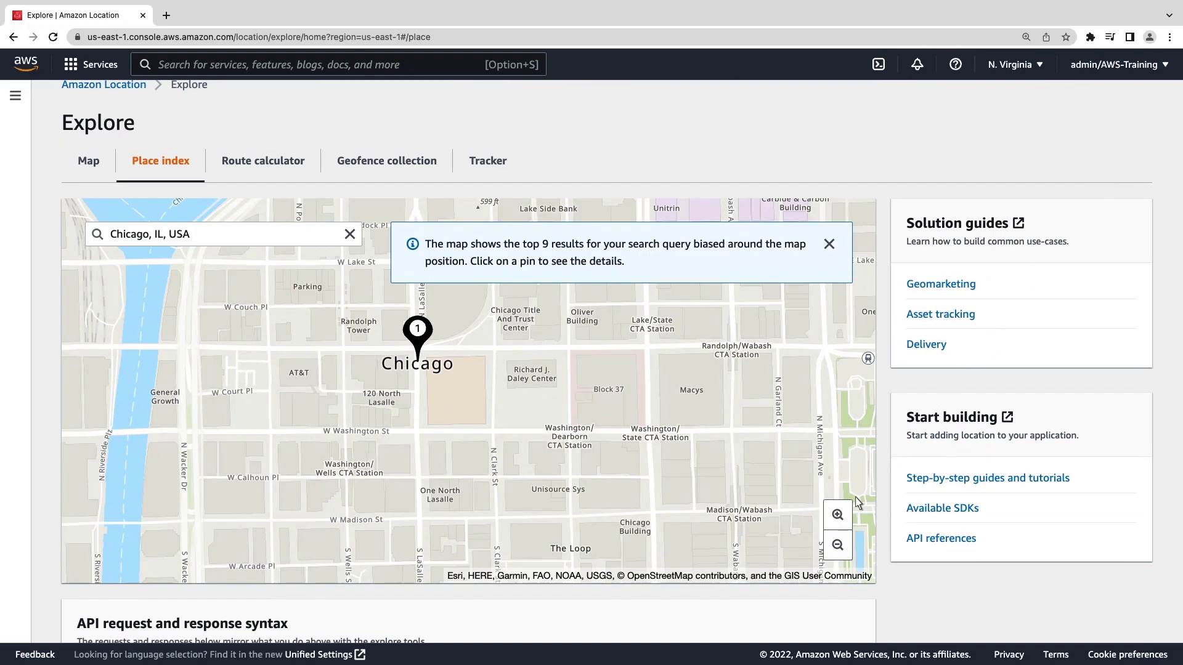
Step: Replace the search with Chicago O'Hare Int'l Airport and show result pin 4's details
{"action": "left_click", "coordinate": [838, 515]}
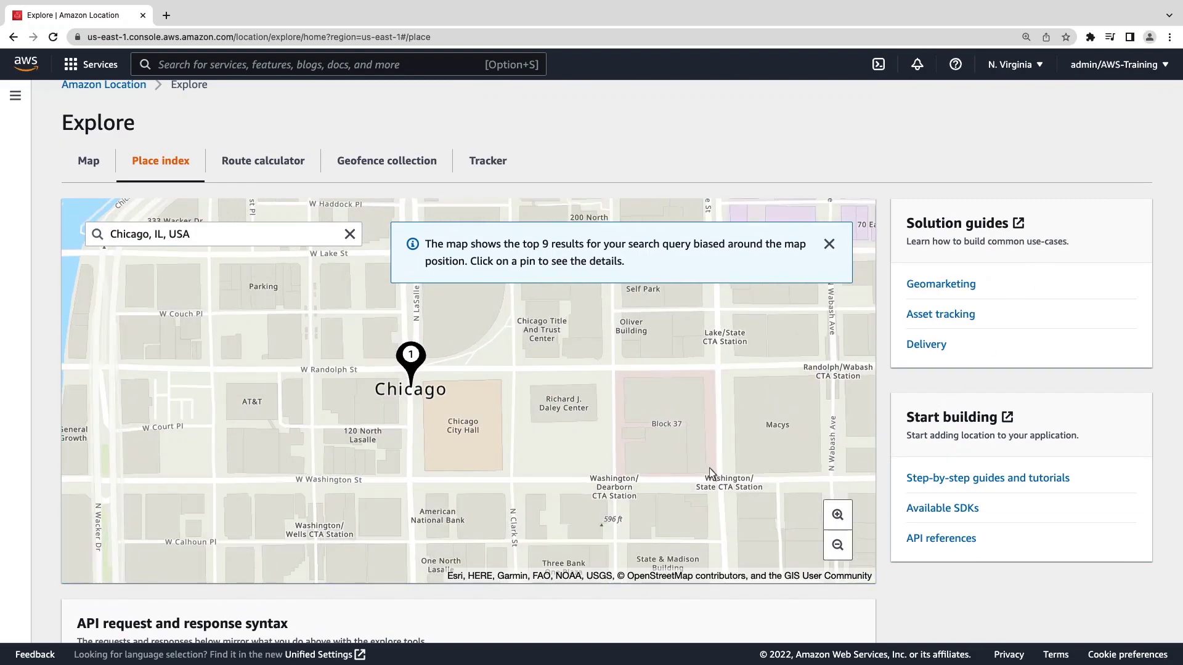
{"action": "triple_click", "coordinate": [118, 242]}
{"action": "type", "text": "chicago o'"}
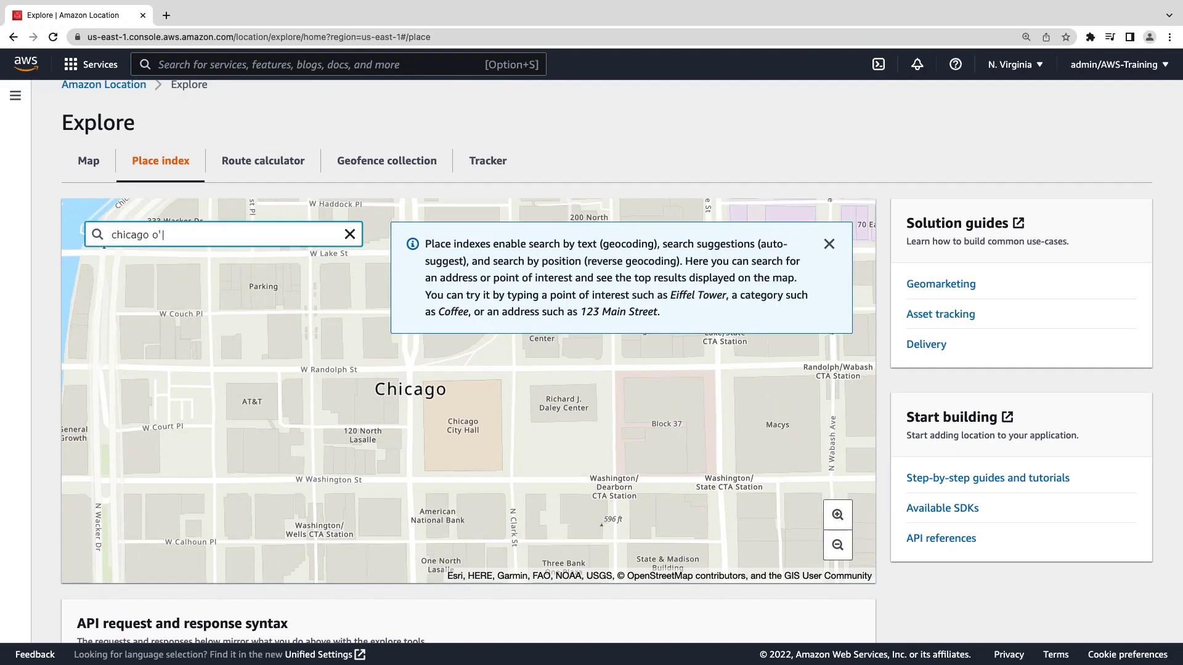
{"action": "type", "text": "hare"}
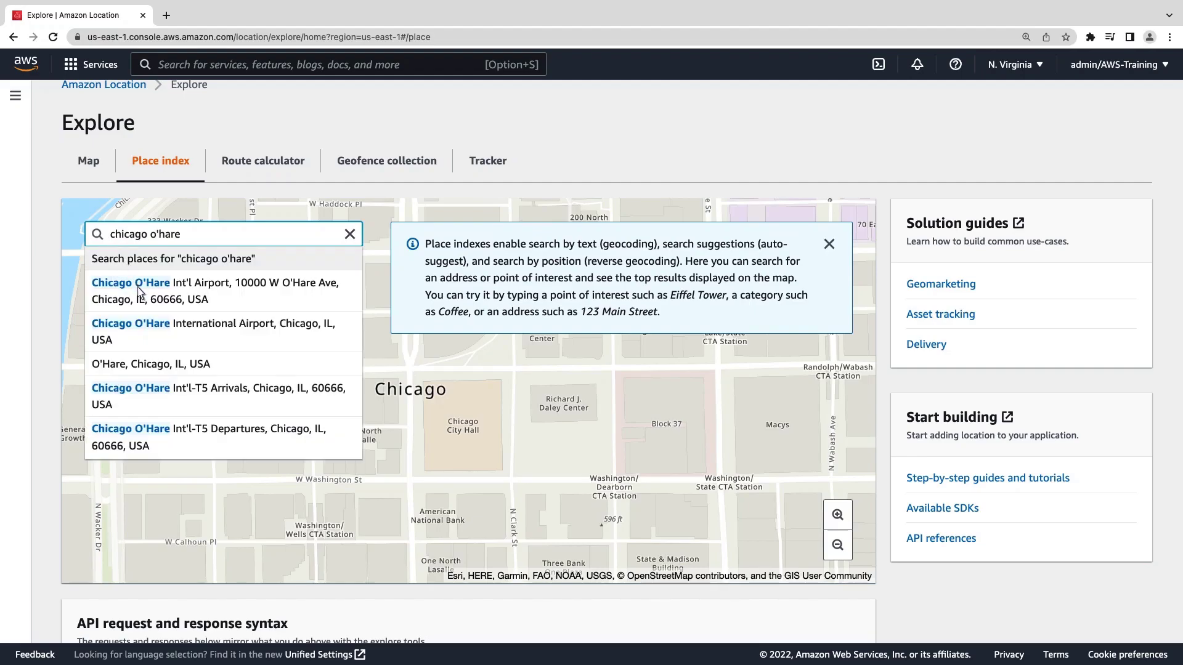
{"action": "left_click", "coordinate": [138, 287]}
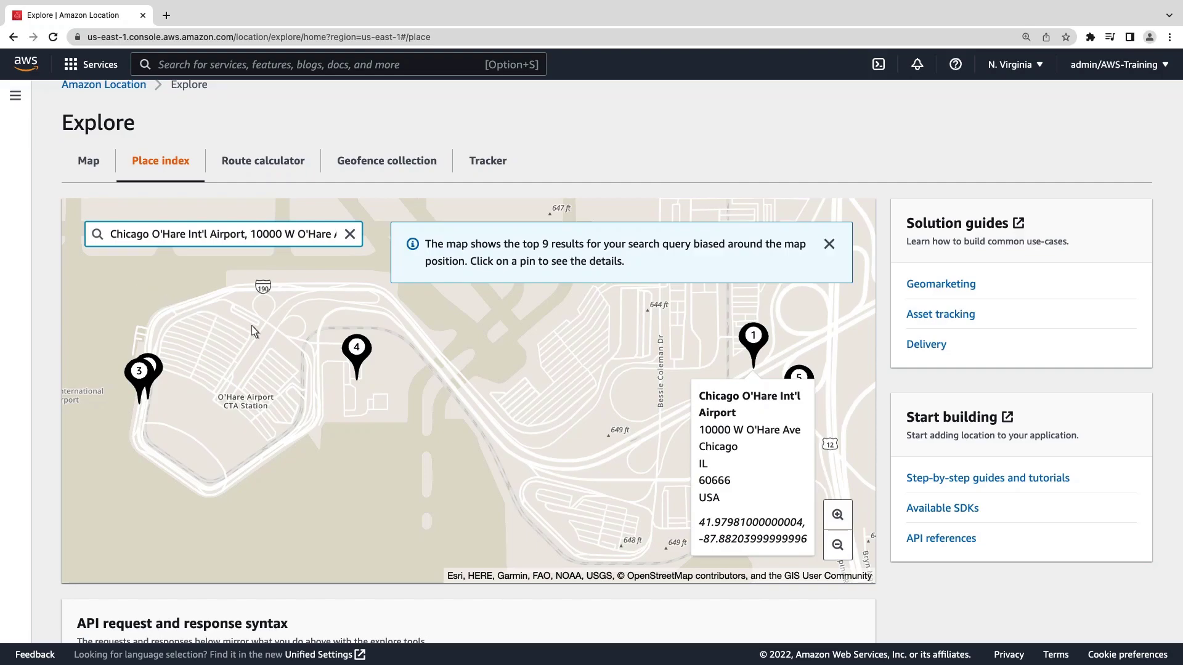
{"action": "left_click", "coordinate": [360, 367]}
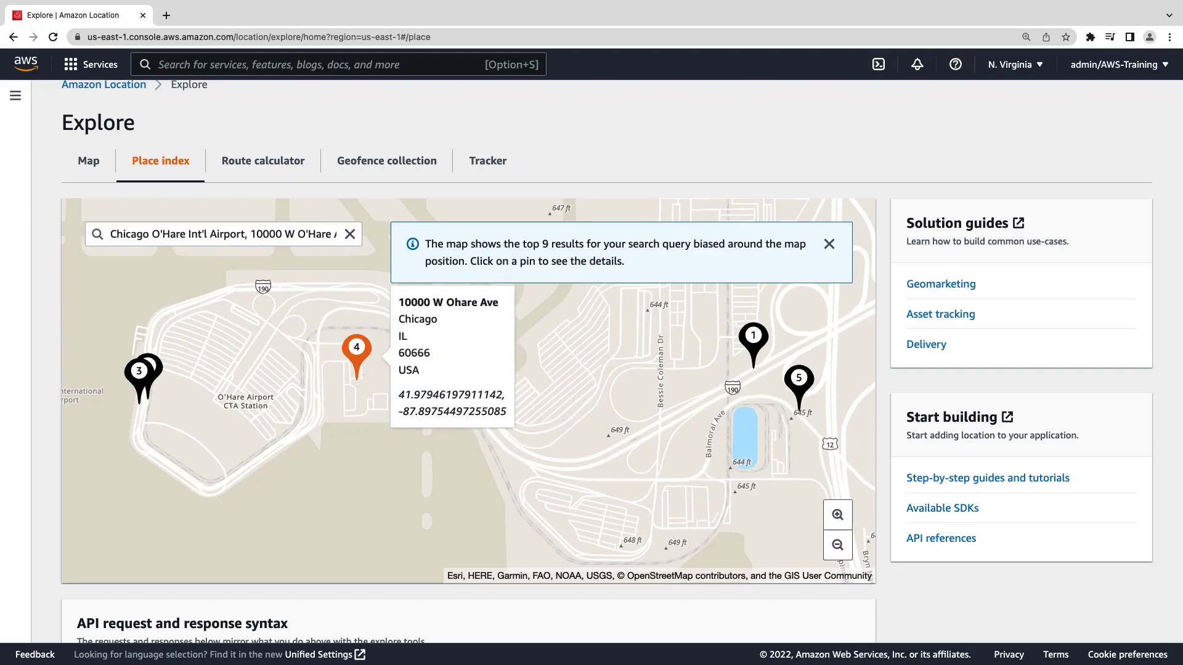
{"action": "scroll", "coordinate": [1163, 639], "scroll_direction": "down", "scroll_amount": 3}
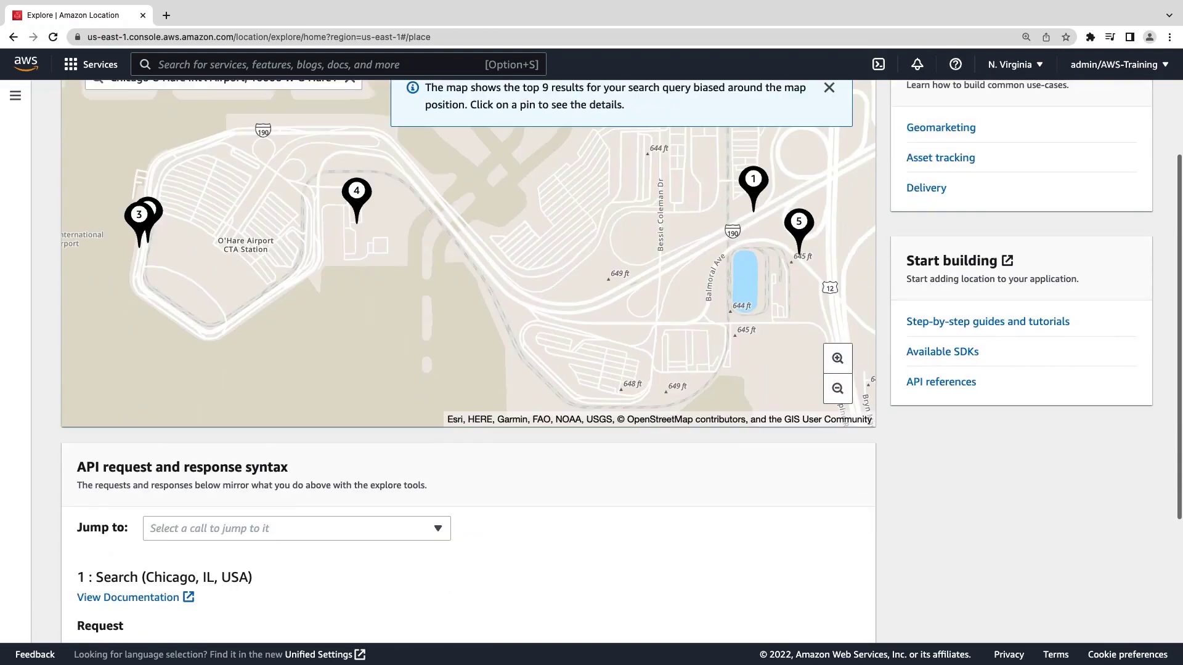
{"action": "scroll", "coordinate": [592, 369], "scroll_direction": "down", "scroll_amount": 3}
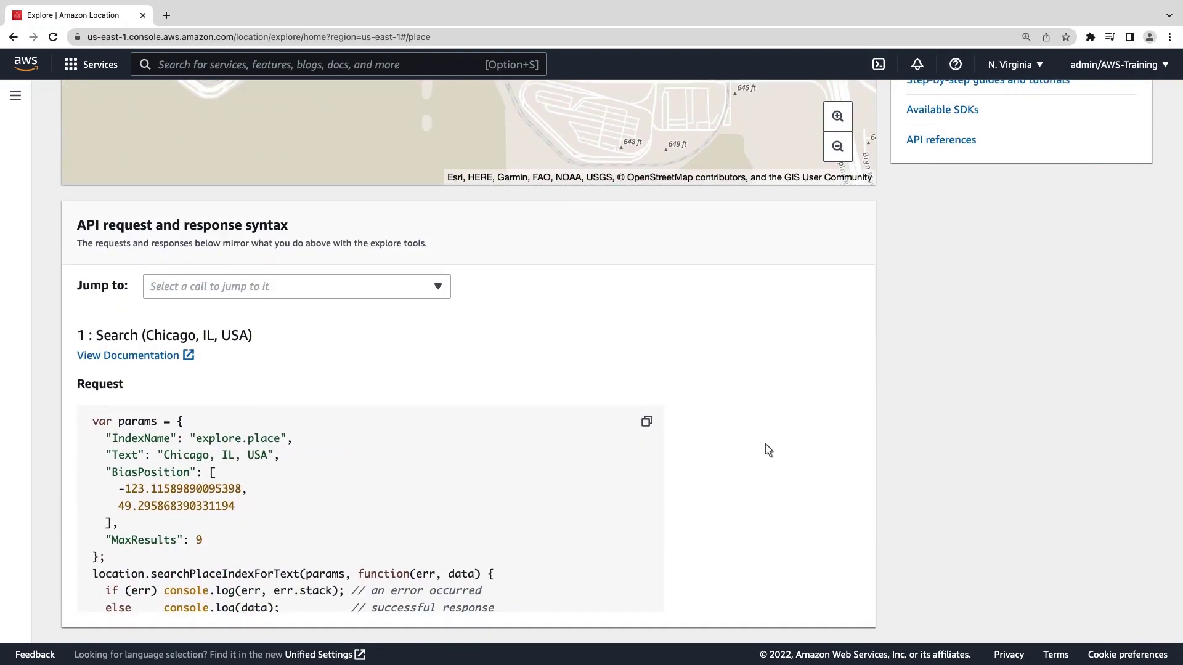
Step: Jump to the O'Hare search call and copy its request code and response JSON
{"action": "left_click", "coordinate": [440, 292]}
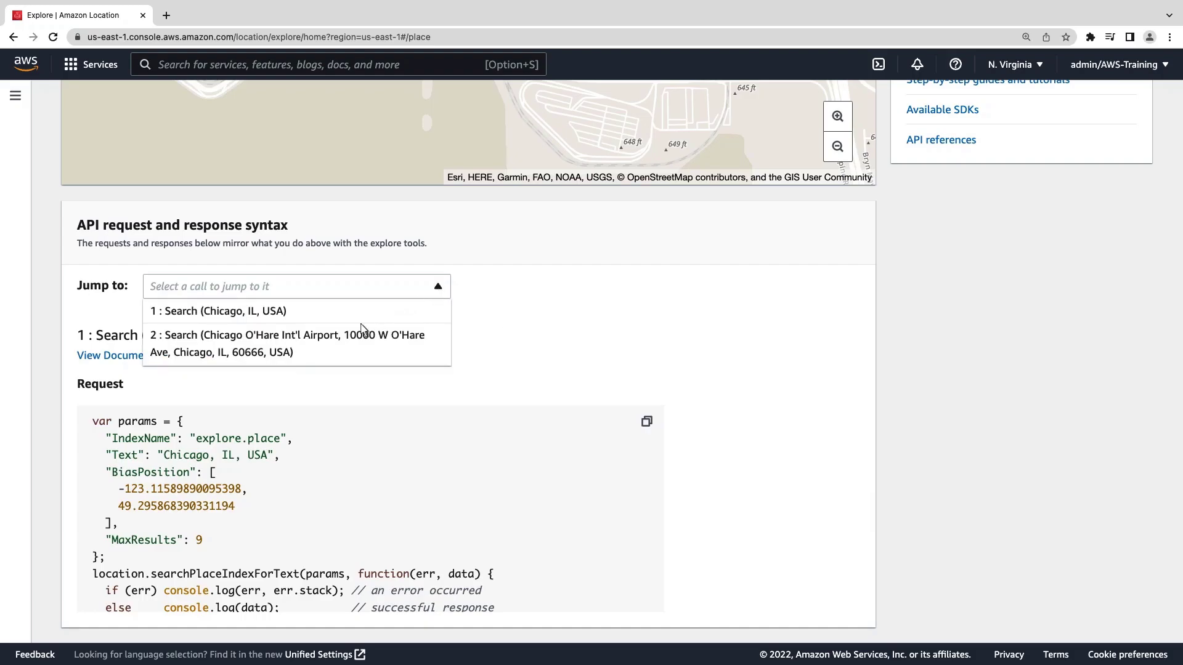
{"action": "left_click", "coordinate": [333, 344]}
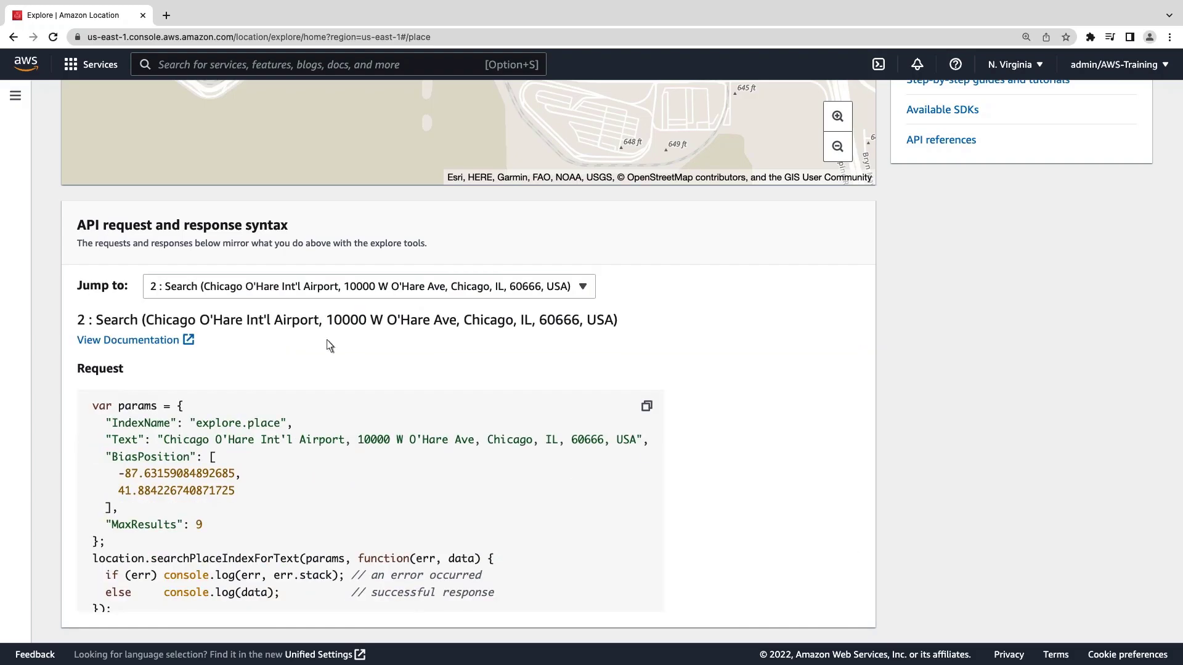
{"action": "left_click", "coordinate": [647, 406]}
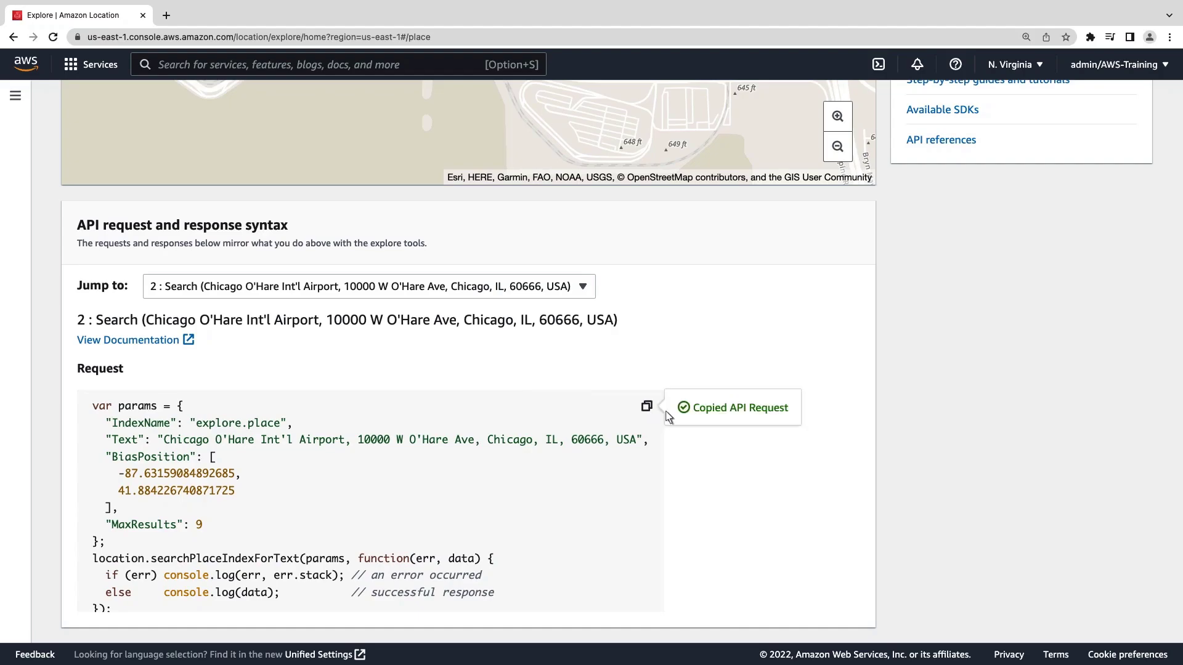
{"action": "scroll", "coordinate": [871, 453], "scroll_direction": "down", "scroll_amount": 5}
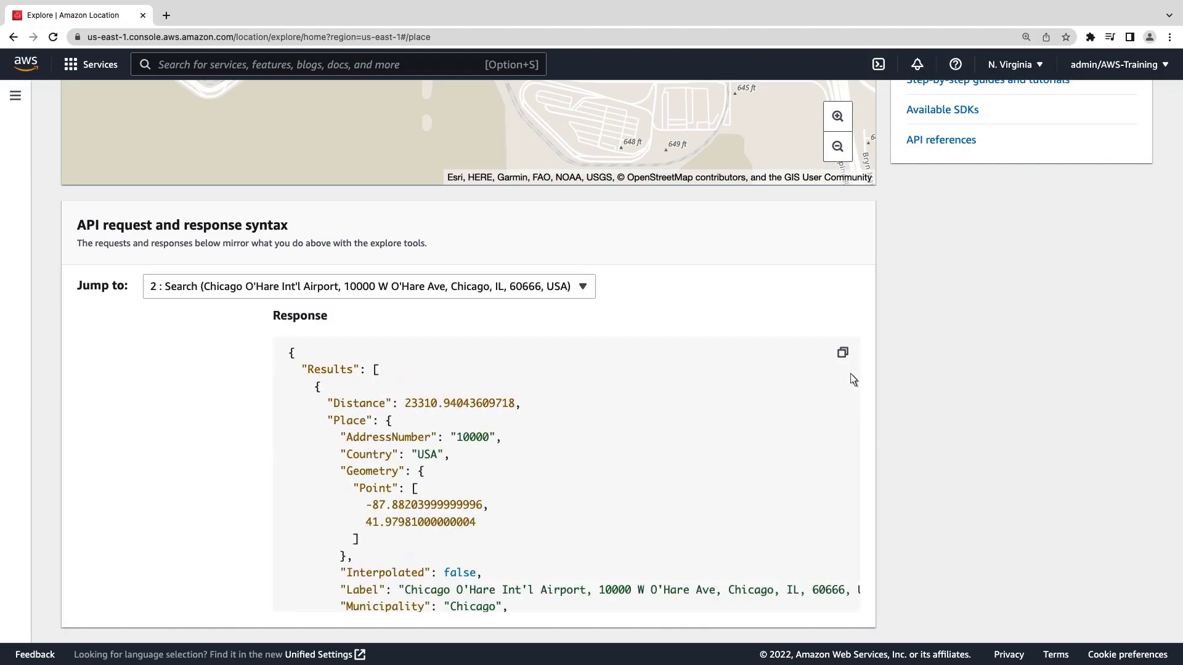
{"action": "left_click", "coordinate": [843, 354]}
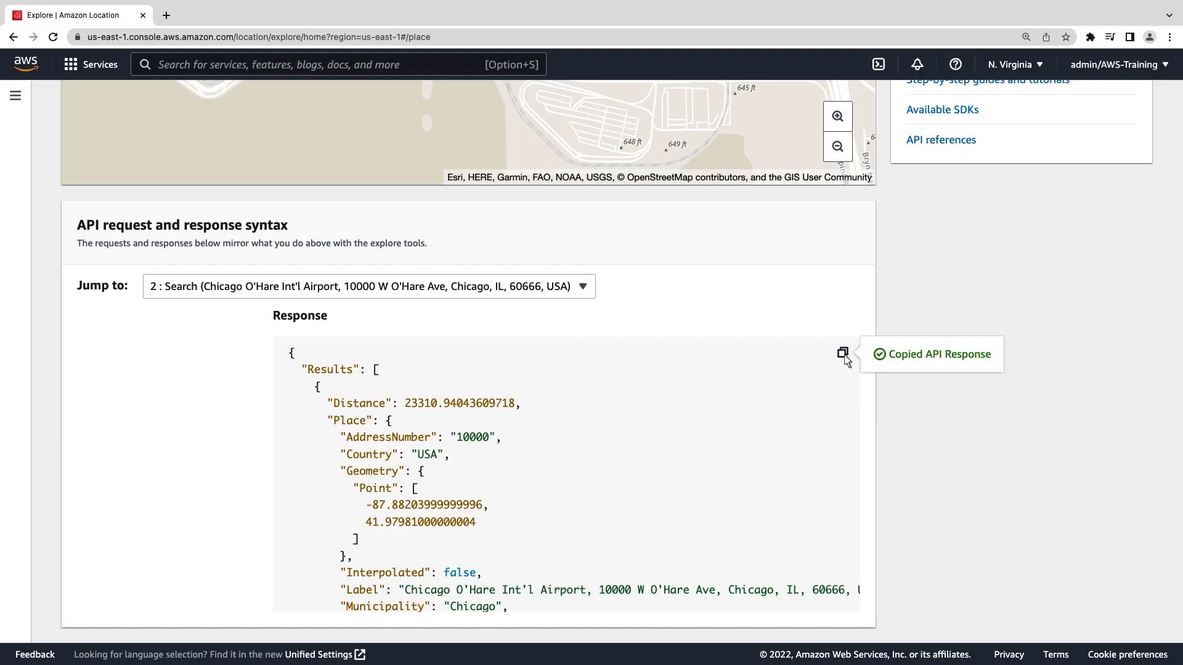
{"action": "scroll", "coordinate": [871, 453], "scroll_direction": "down", "scroll_amount": 3}
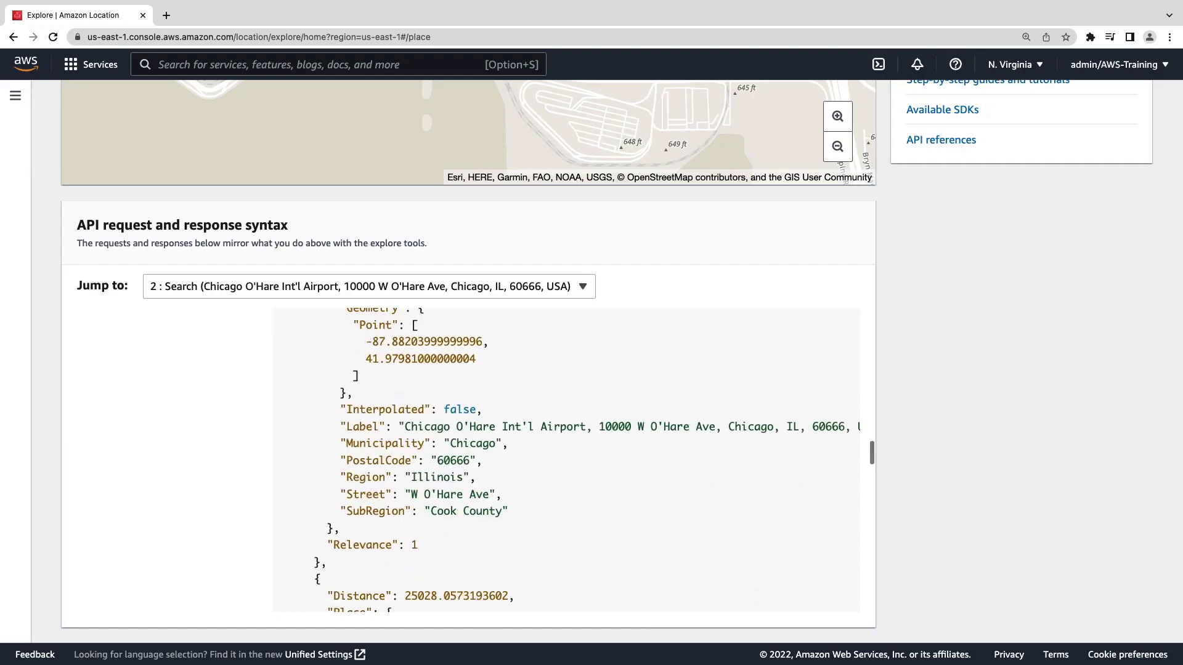
{"action": "scroll", "coordinate": [869, 554], "scroll_direction": "down", "scroll_amount": 2}
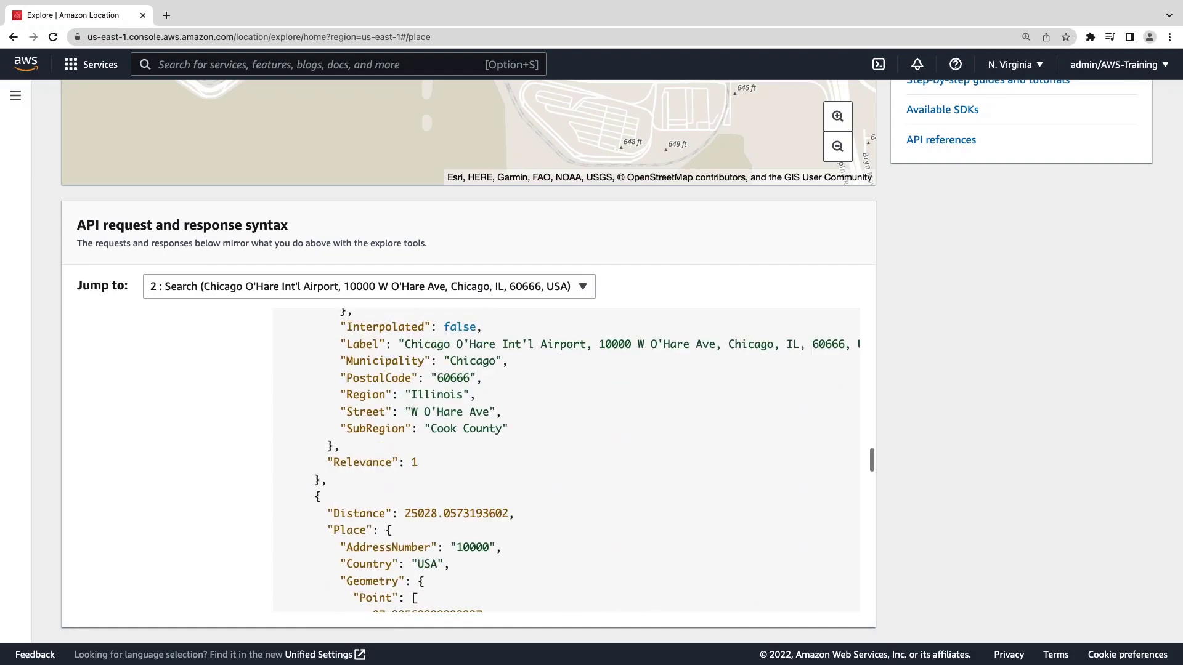
{"action": "scroll", "coordinate": [868, 555], "scroll_direction": "down", "scroll_amount": 5}
{"action": "scroll", "coordinate": [868, 554], "scroll_direction": "down", "scroll_amount": 5}
{"action": "scroll", "coordinate": [869, 555], "scroll_direction": "down", "scroll_amount": 5}
{"action": "scroll", "coordinate": [565, 462], "scroll_direction": "down", "scroll_amount": 5}
{"action": "scroll", "coordinate": [566, 462], "scroll_direction": "down", "scroll_amount": 3}
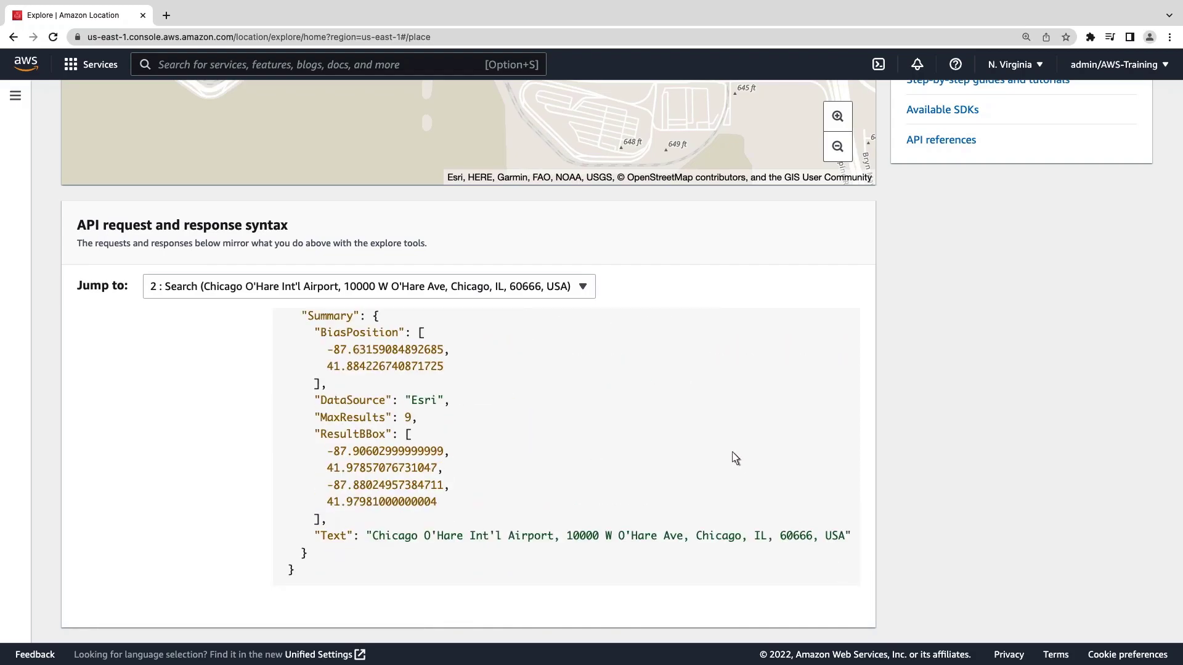
Step: Select the Chicago, IL, USA search request and open its SearchPlaceIndexForText documentation
{"action": "left_click", "coordinate": [582, 289]}
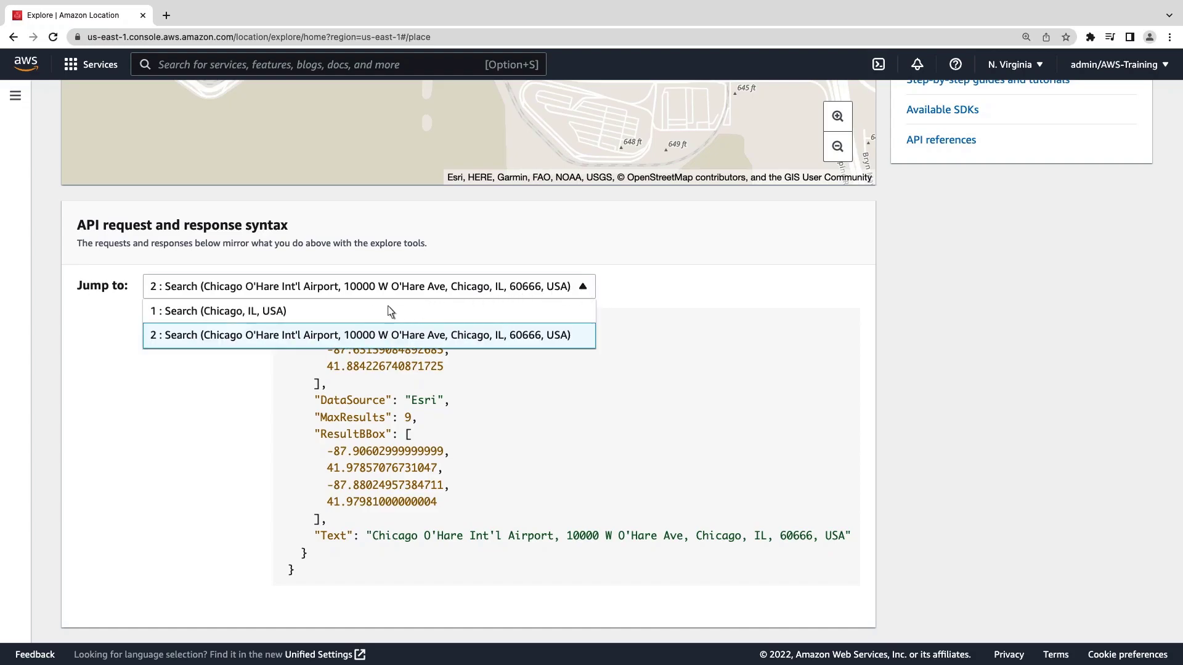
{"action": "left_click", "coordinate": [283, 319]}
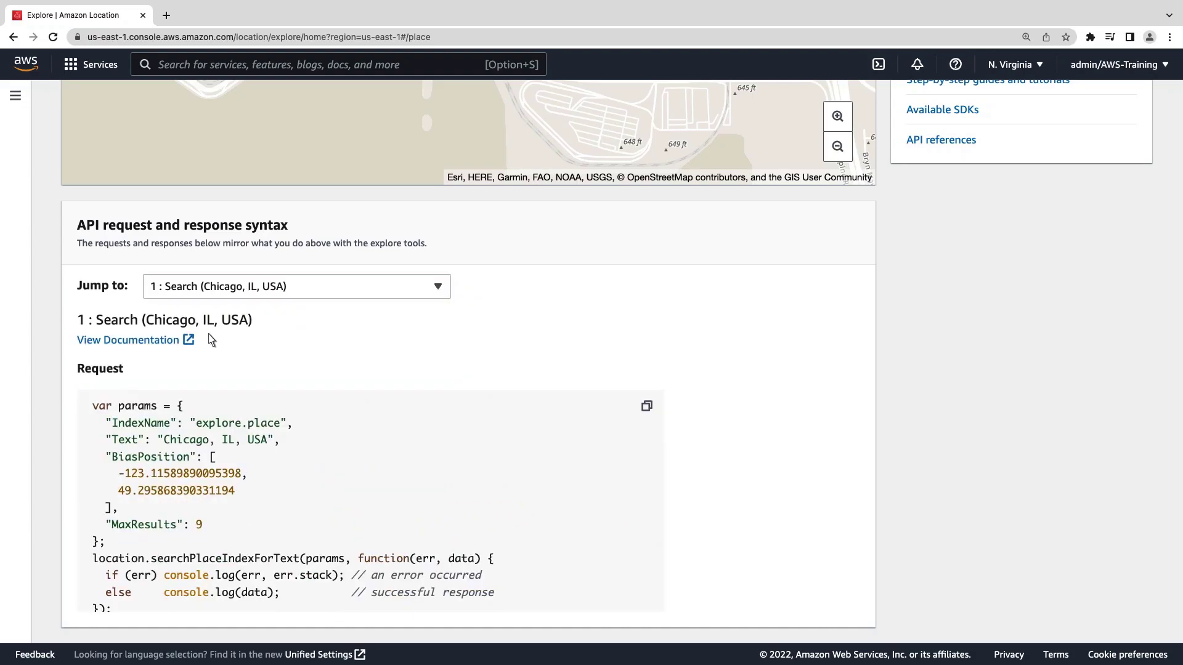
{"action": "left_click", "coordinate": [139, 340]}
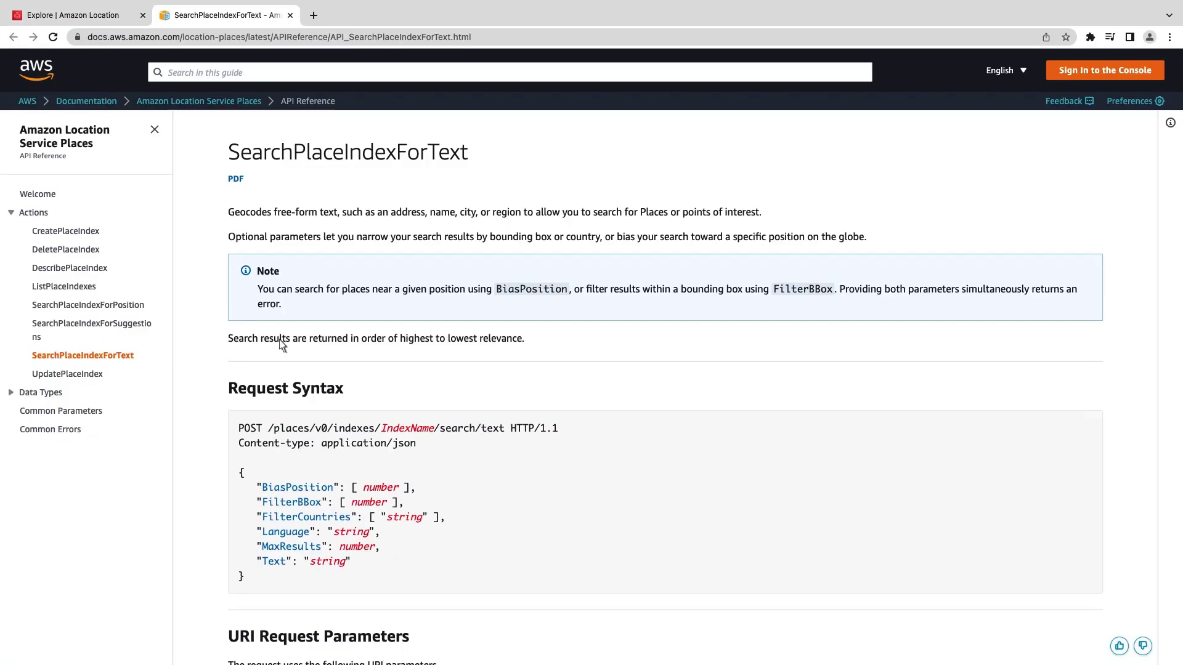
{"action": "scroll", "coordinate": [1180, 305], "scroll_direction": "down", "scroll_amount": 10}
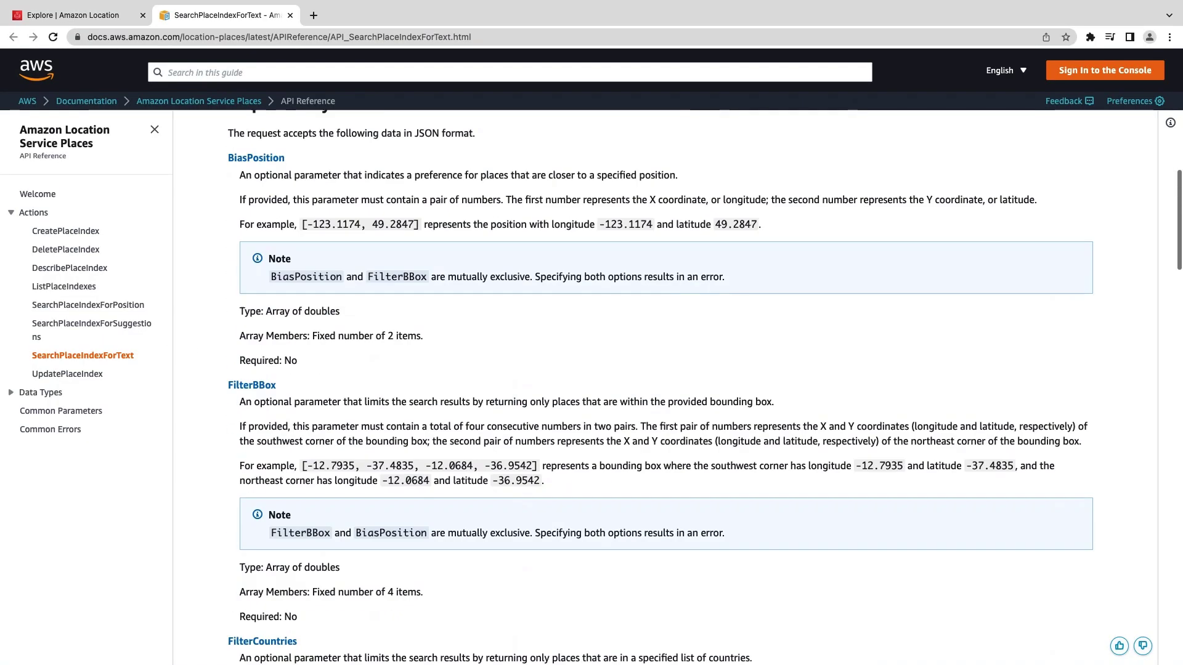
{"action": "scroll", "coordinate": [1180, 306], "scroll_direction": "down", "scroll_amount": 5}
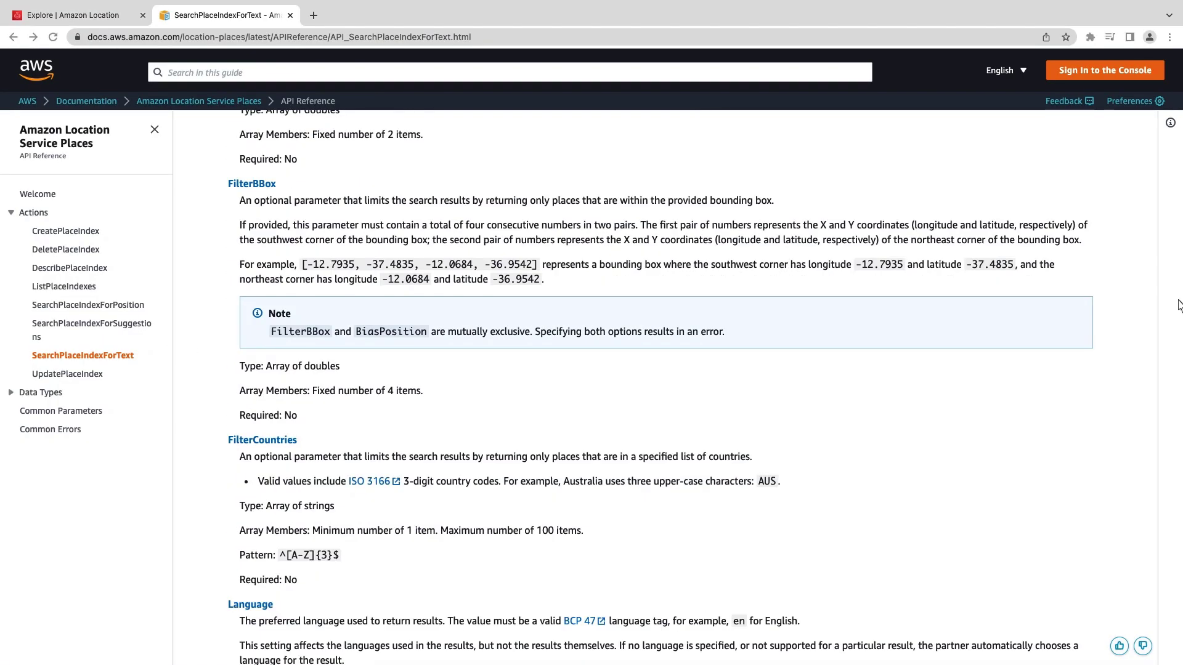
Step: View and close the Amazon Location getting started blog, then list the Place indexes
{"action": "left_click", "coordinate": [313, 15]}
{"action": "type", "text": "htt"}
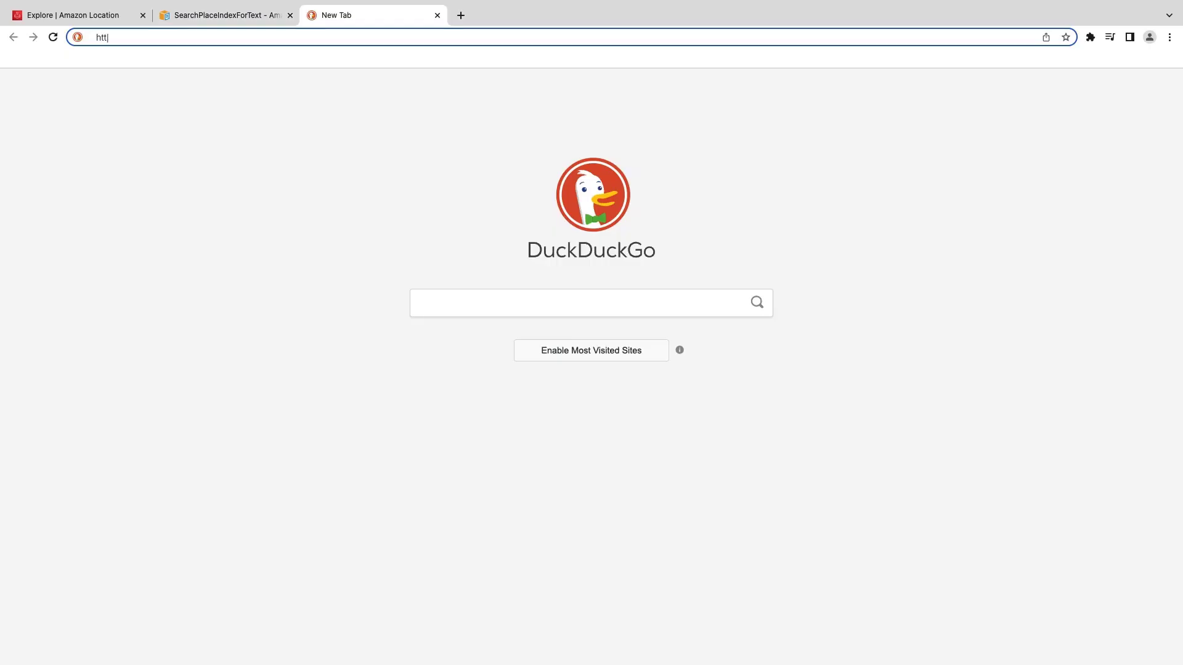
{"action": "type", "text": "ps://aws.amazon.com.../location/getting-started"}
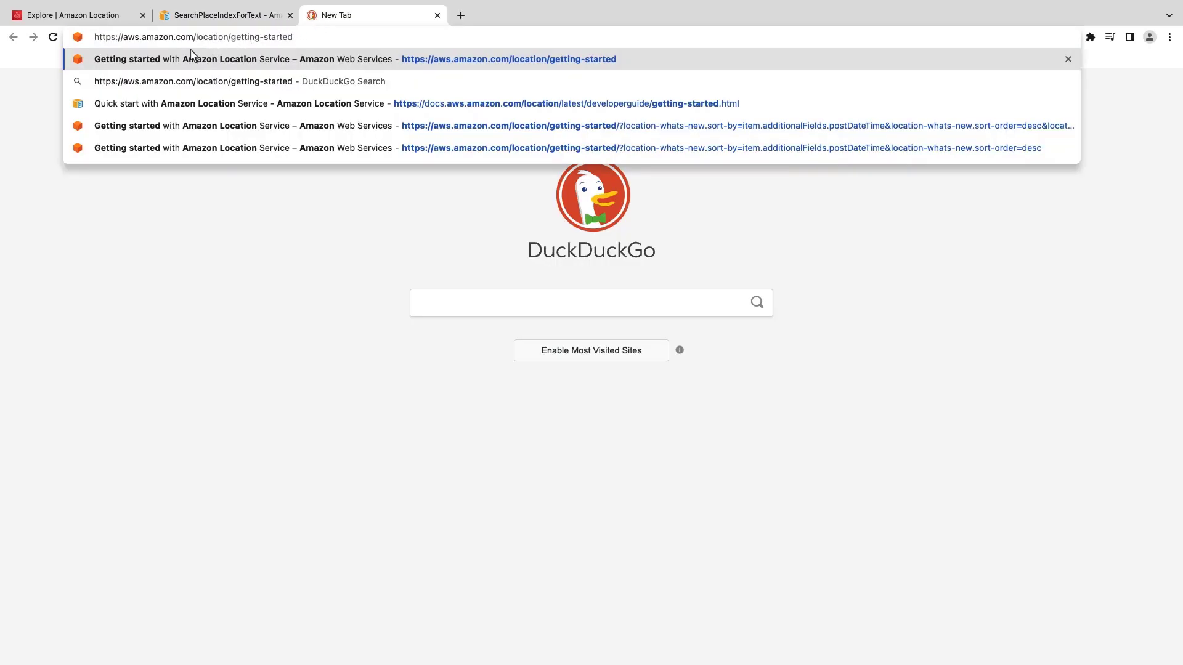
{"action": "left_click", "coordinate": [146, 65]}
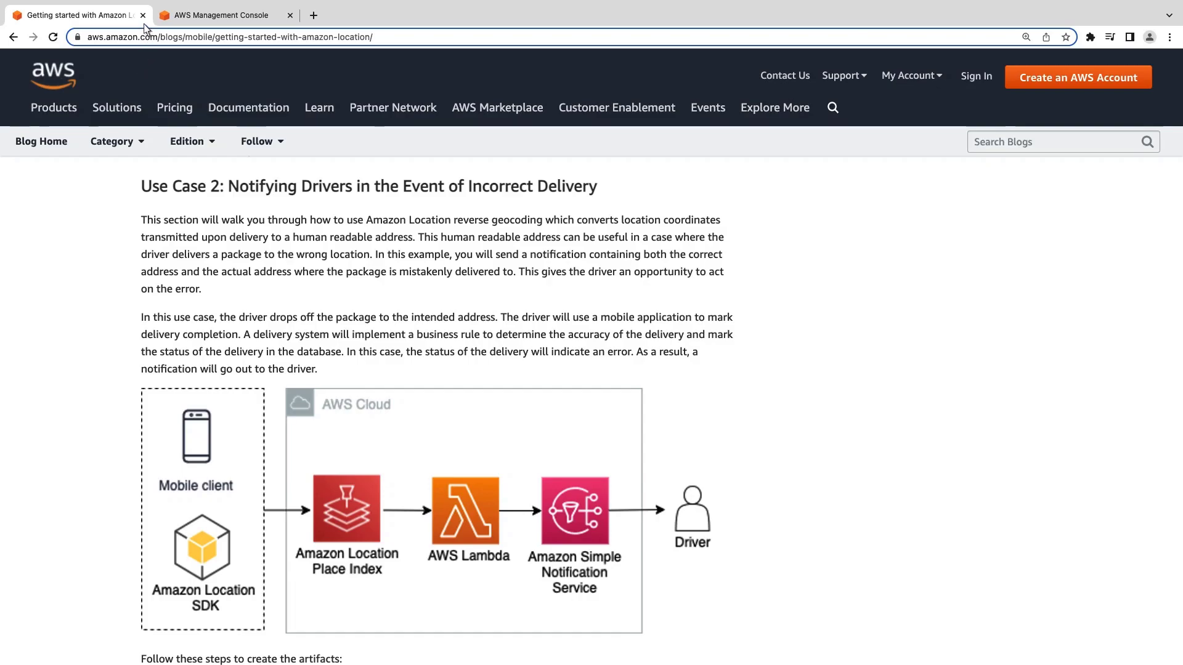
{"action": "left_click", "coordinate": [142, 15]}
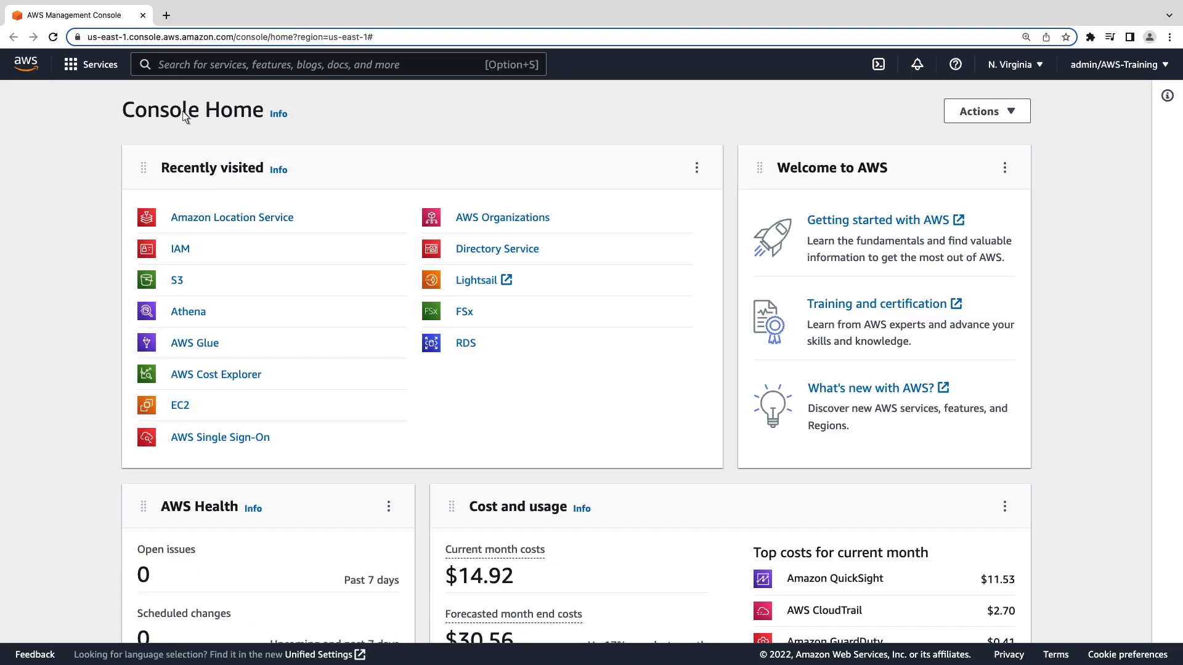
{"action": "left_click", "coordinate": [226, 228]}
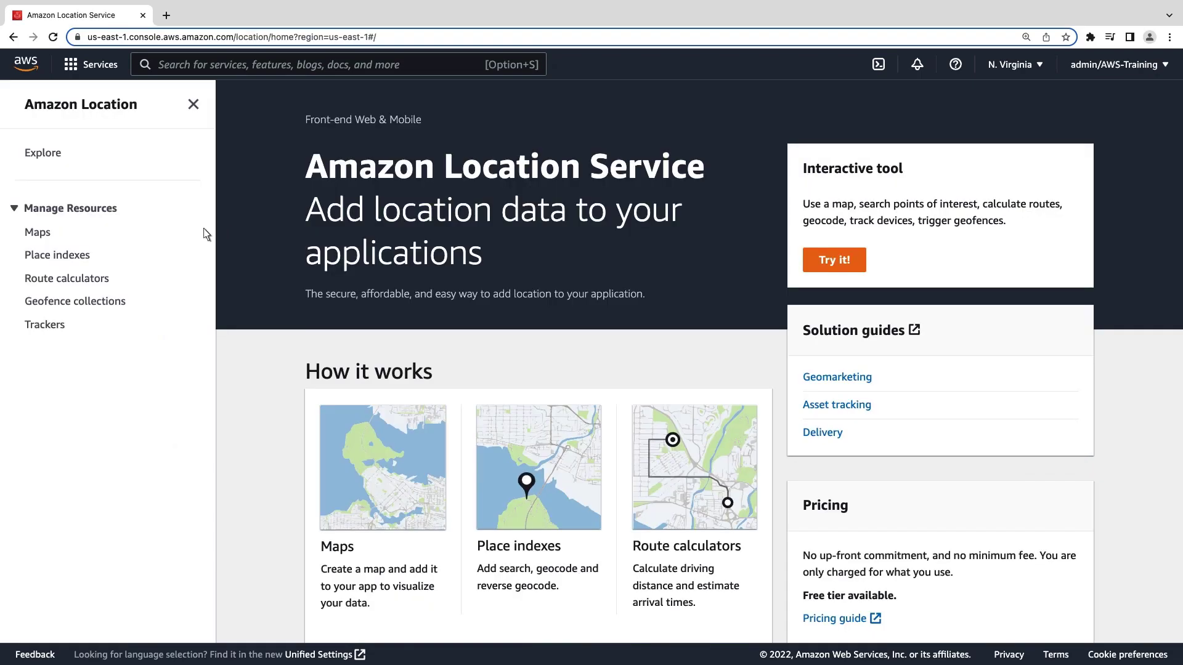
{"action": "left_click", "coordinate": [85, 266]}
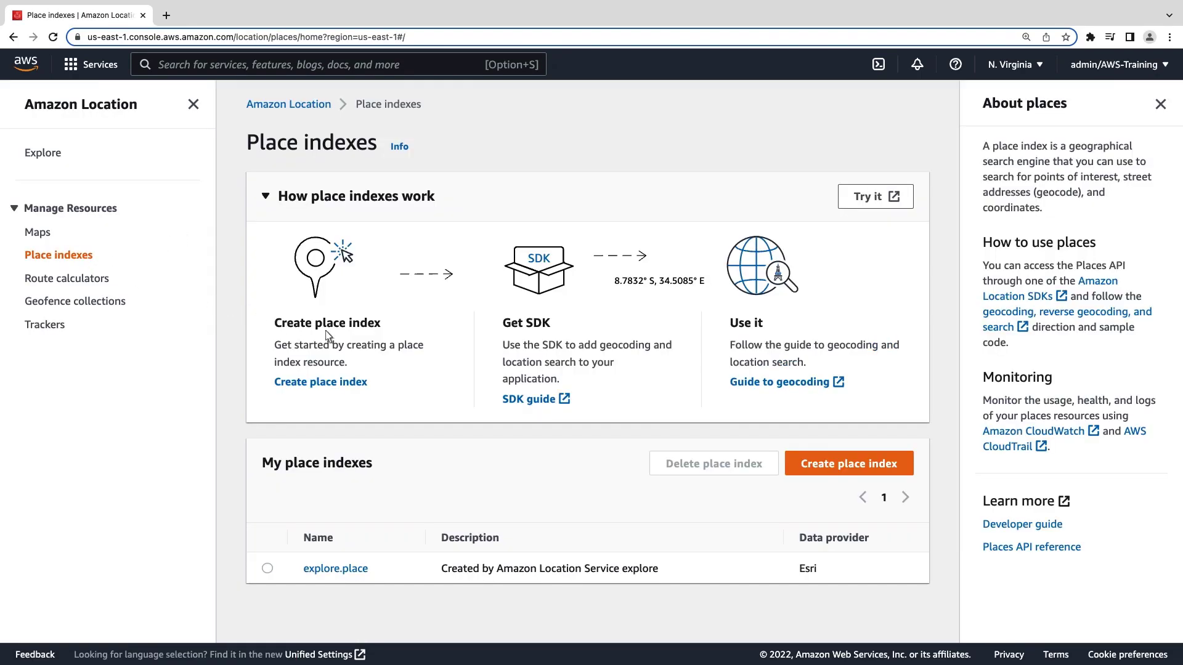
Step: Fill in a new place index named deliveryPlace and accept the Esri terms
{"action": "left_click", "coordinate": [795, 467]}
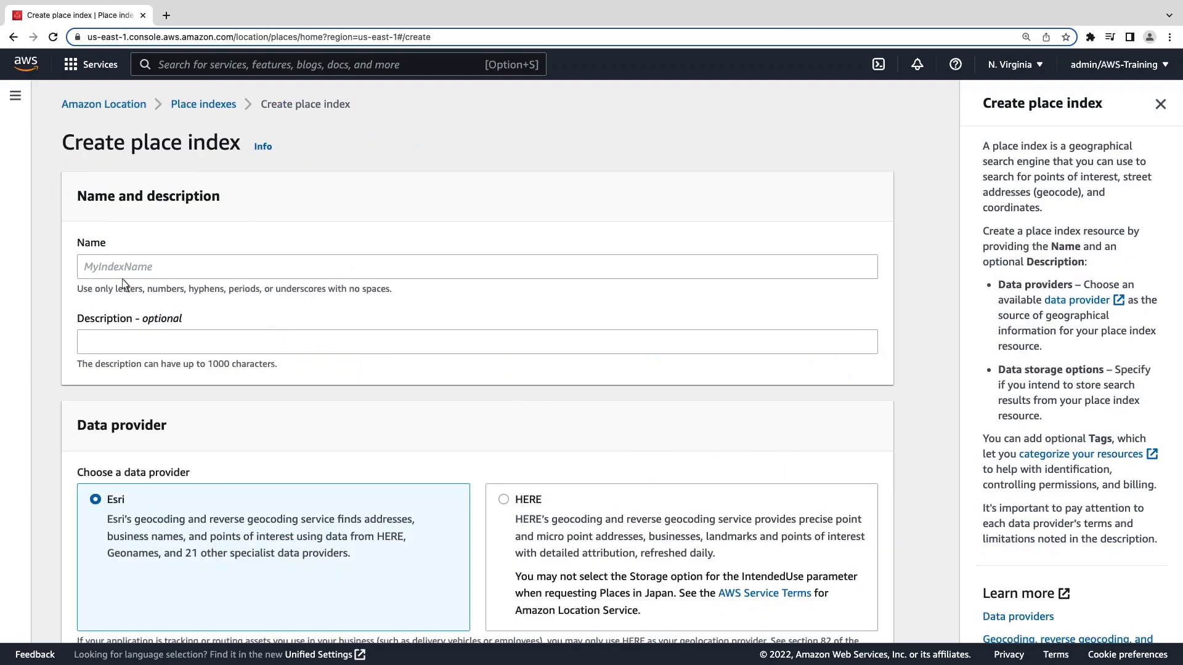
{"action": "left_click", "coordinate": [89, 269]}
{"action": "type", "text": "deliveryPlace"}
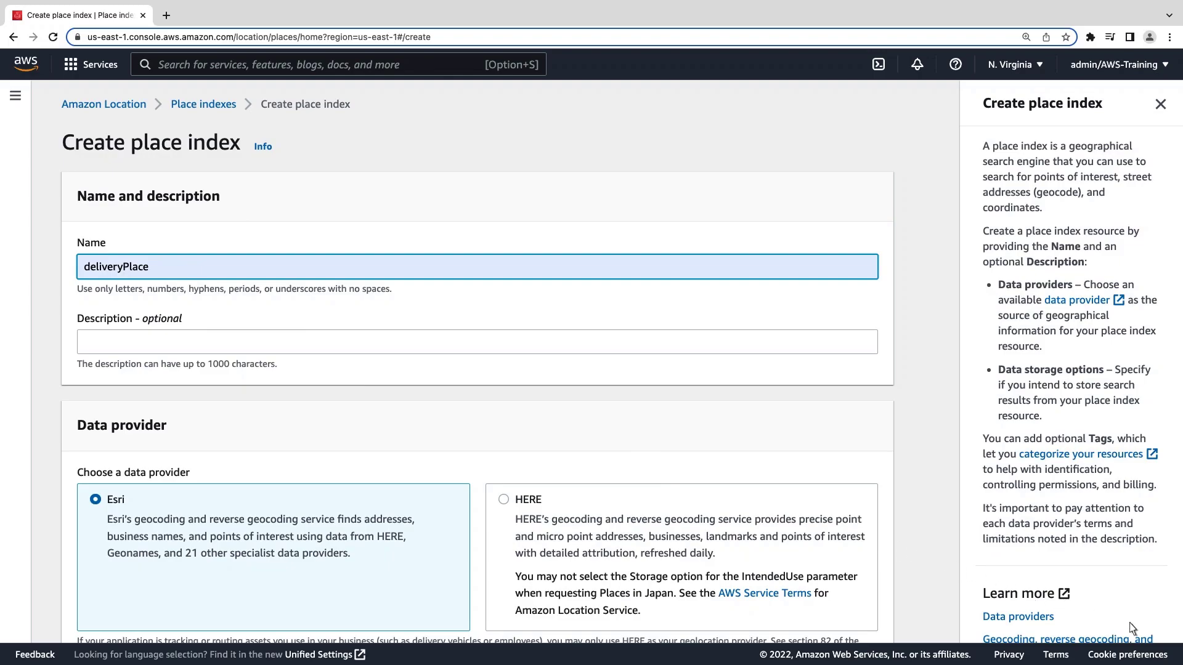
{"action": "scroll", "coordinate": [1140, 631], "scroll_direction": "down", "scroll_amount": 1}
{"action": "scroll", "coordinate": [1109, 631], "scroll_direction": "down", "scroll_amount": 5}
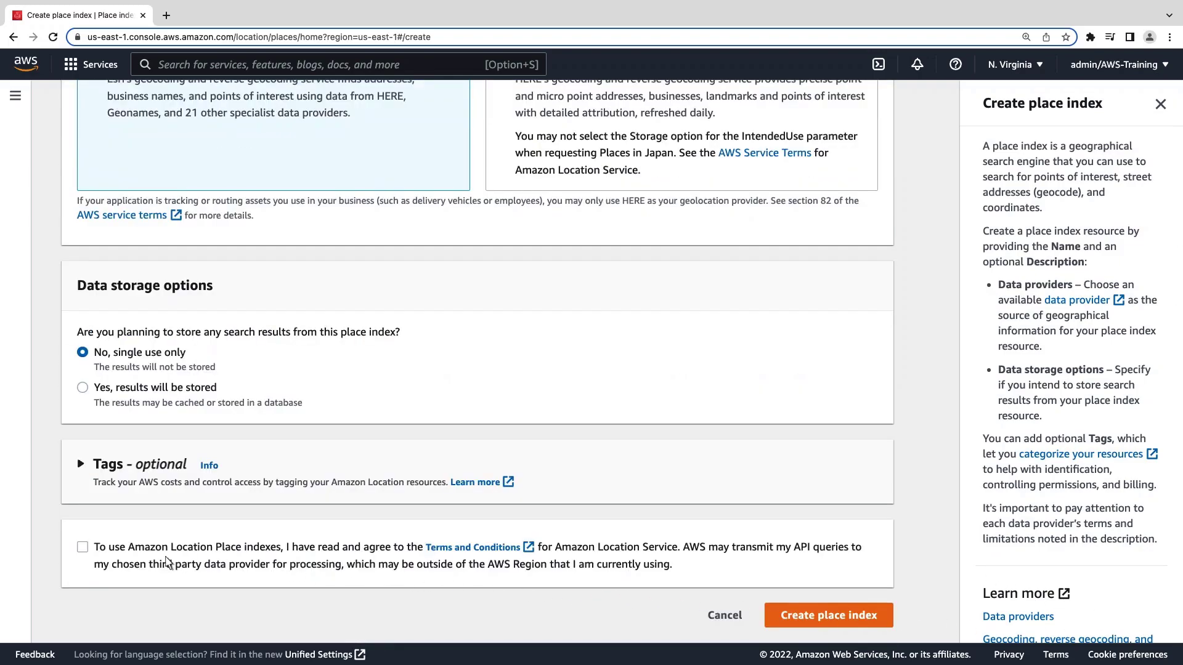
{"action": "left_click", "coordinate": [83, 550]}
Step: Create the deliveryPlace index, copy its ARN, and go to Lambda Functions
{"action": "left_click", "coordinate": [788, 621]}
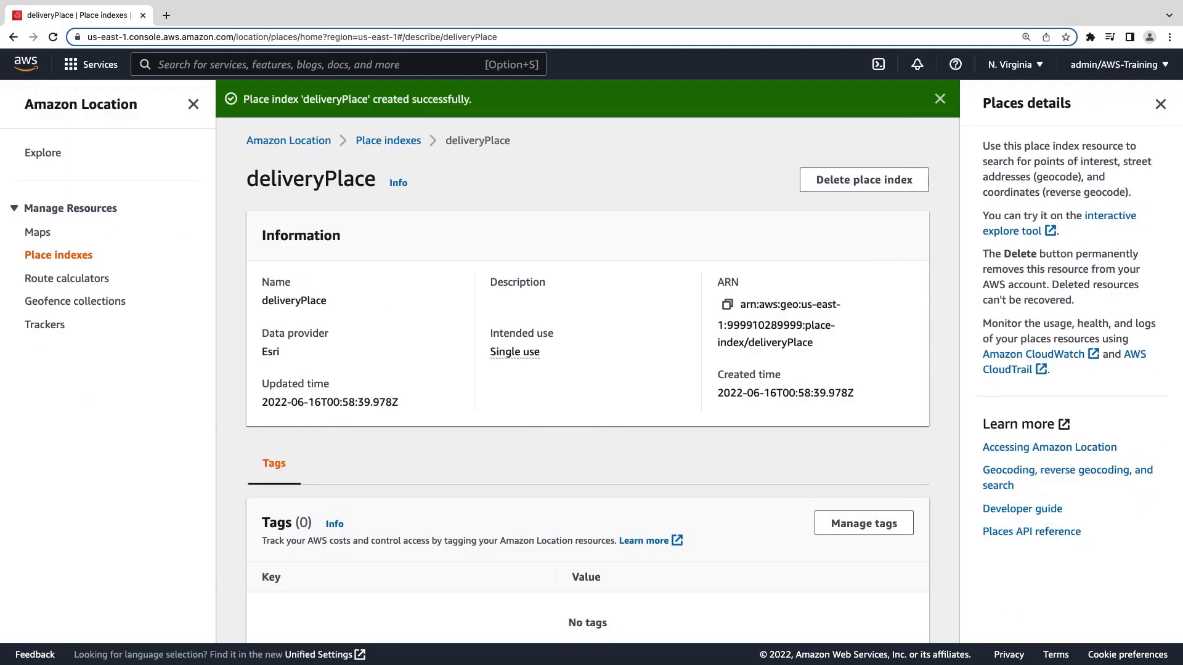
{"action": "left_click", "coordinate": [727, 306]}
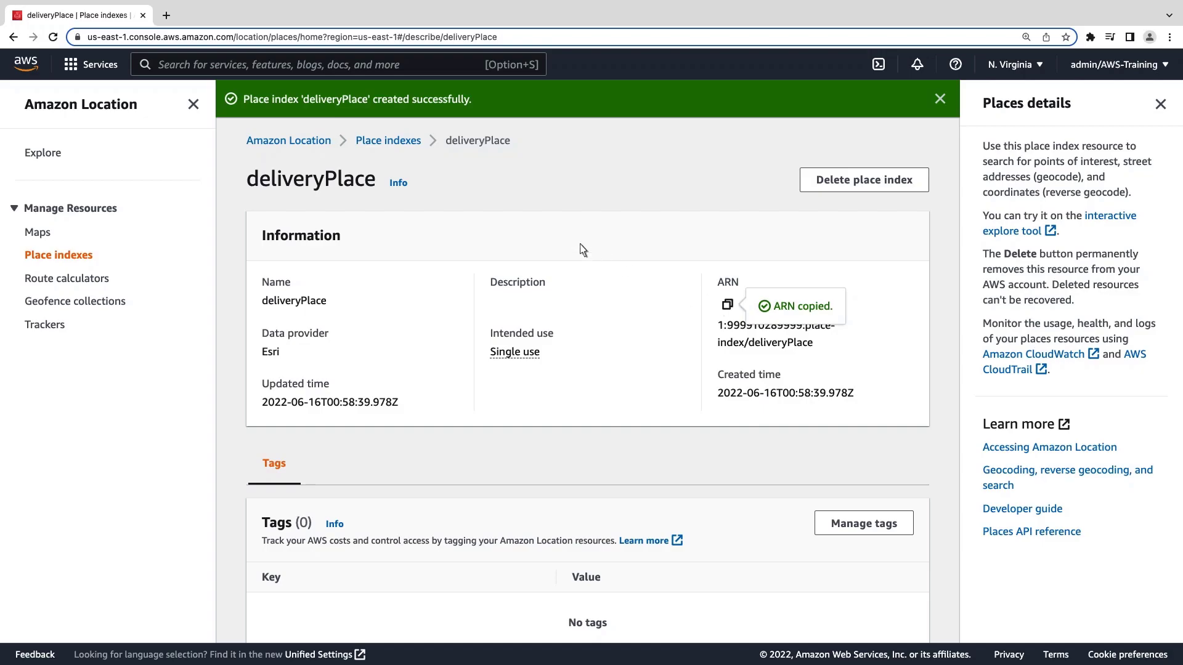
{"action": "left_click", "coordinate": [163, 64]}
{"action": "type", "text": "lambda"}
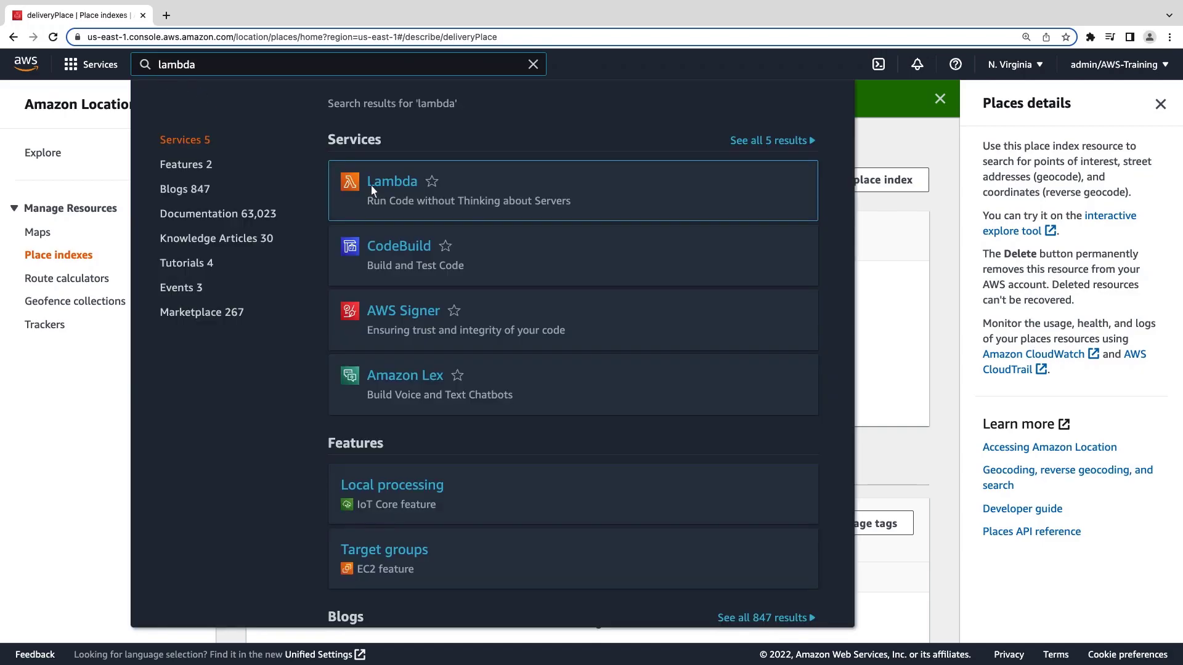
{"action": "left_click", "coordinate": [372, 184]}
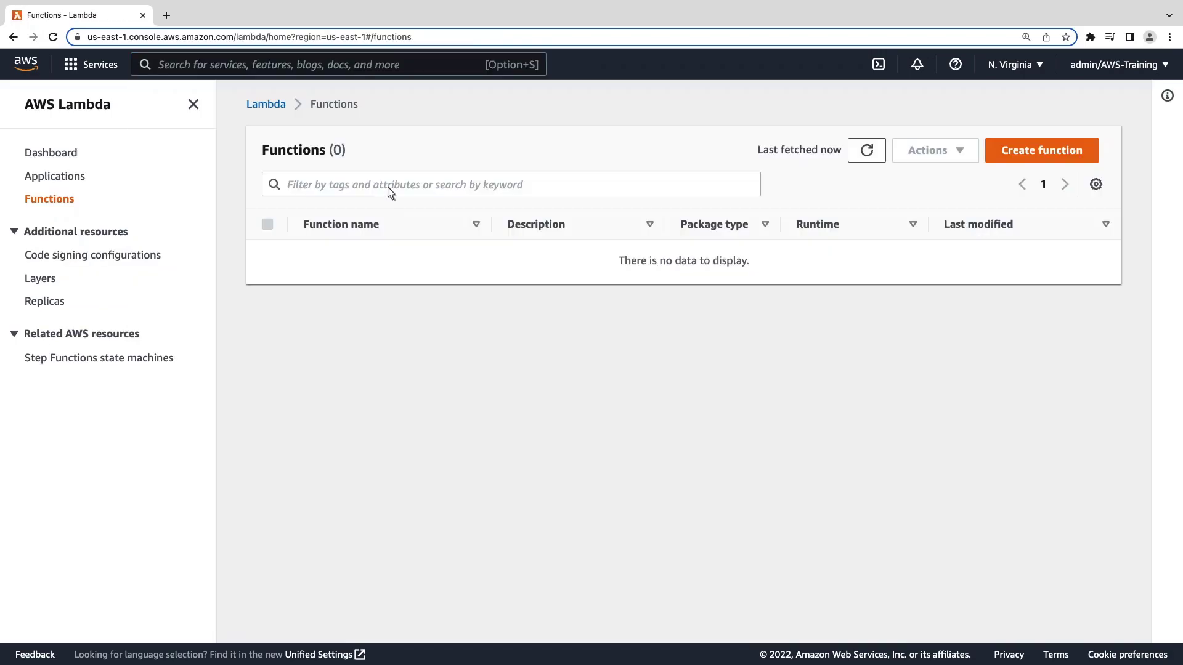
Step: Create the Lambda function location-geocode with the Python 3.9 runtime
{"action": "left_click", "coordinate": [1008, 156]}
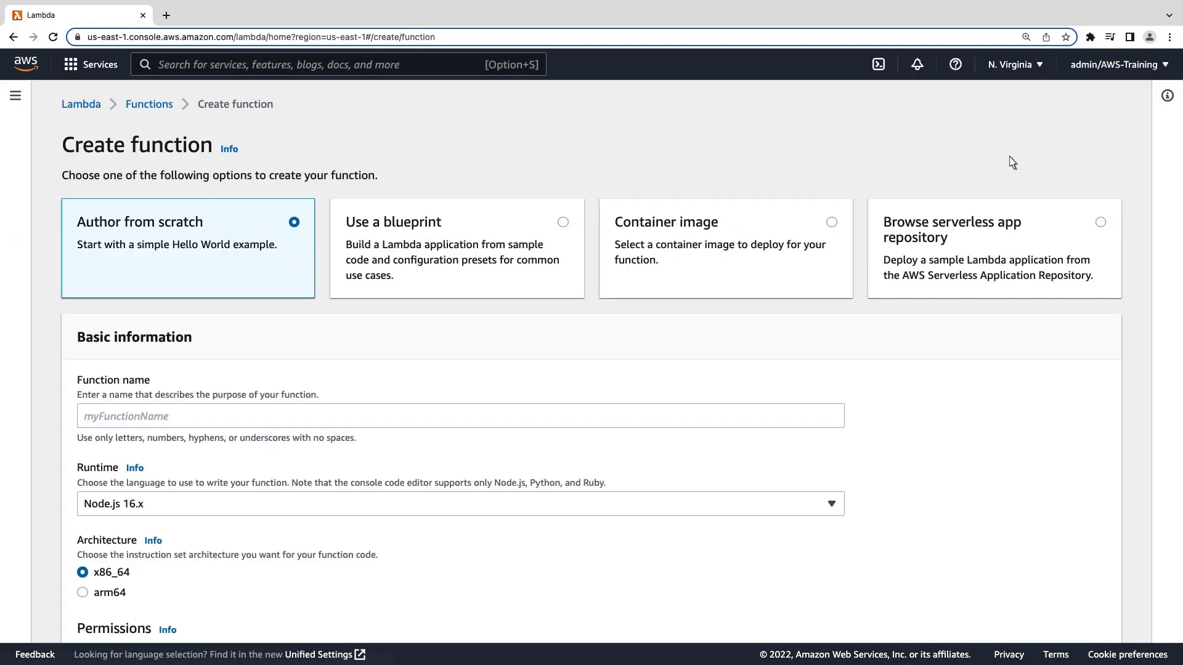
{"action": "left_click", "coordinate": [89, 419]}
{"action": "type", "text": "location-geocode"}
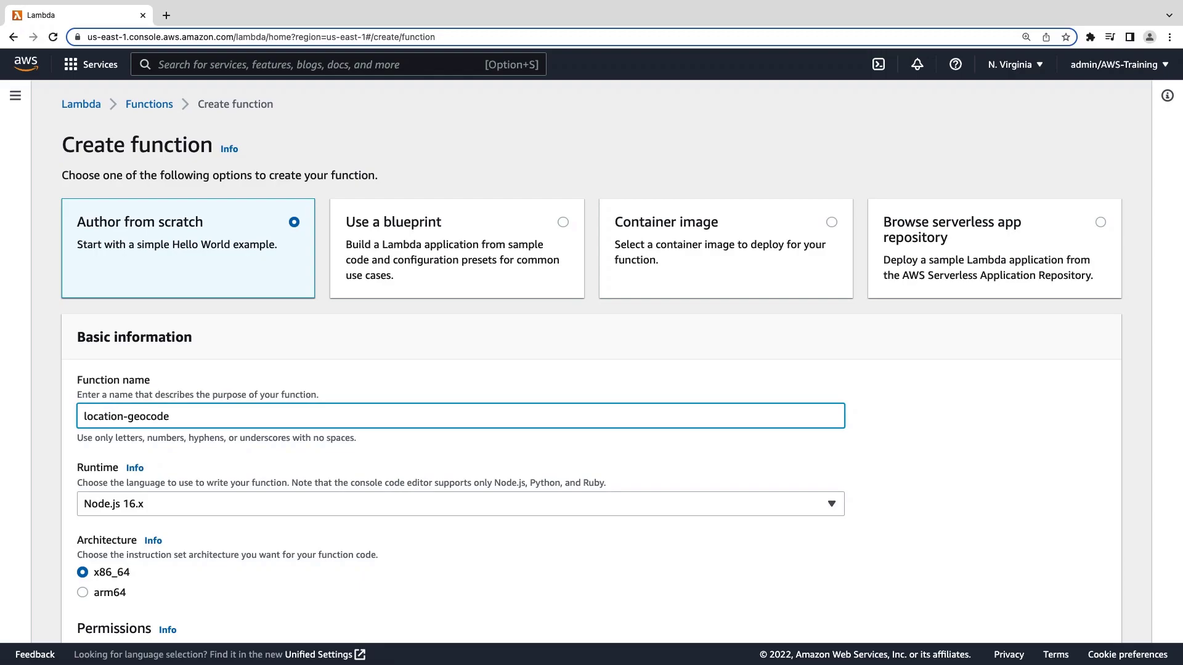
{"action": "left_click", "coordinate": [833, 511]}
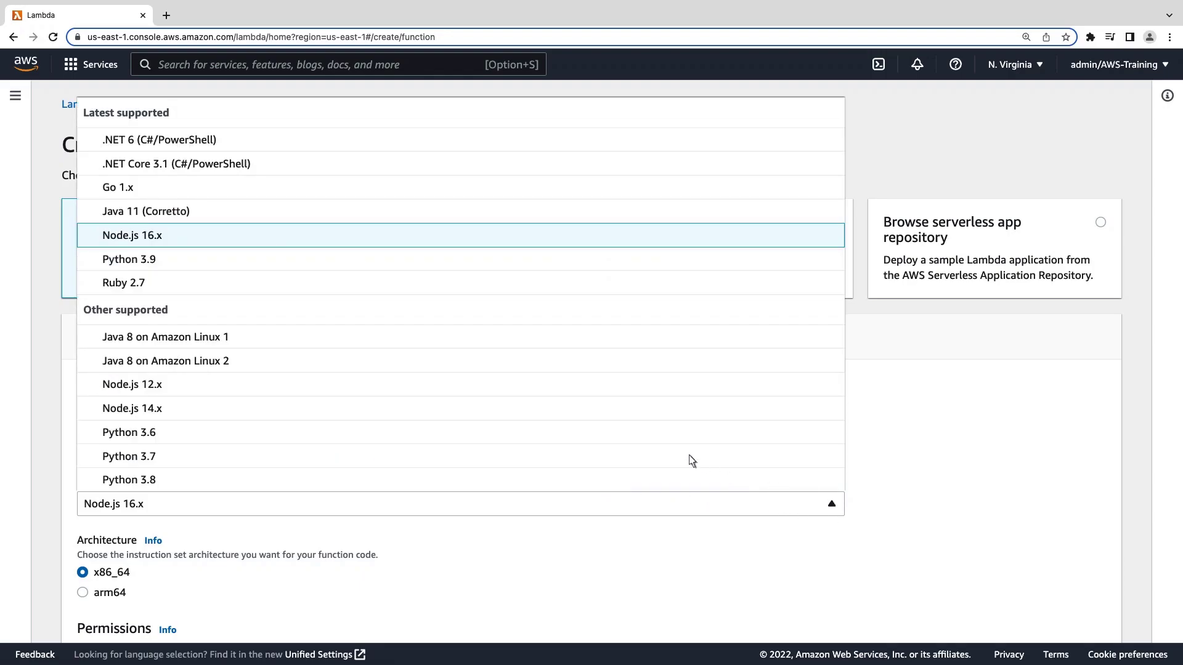
{"action": "left_click", "coordinate": [154, 262]}
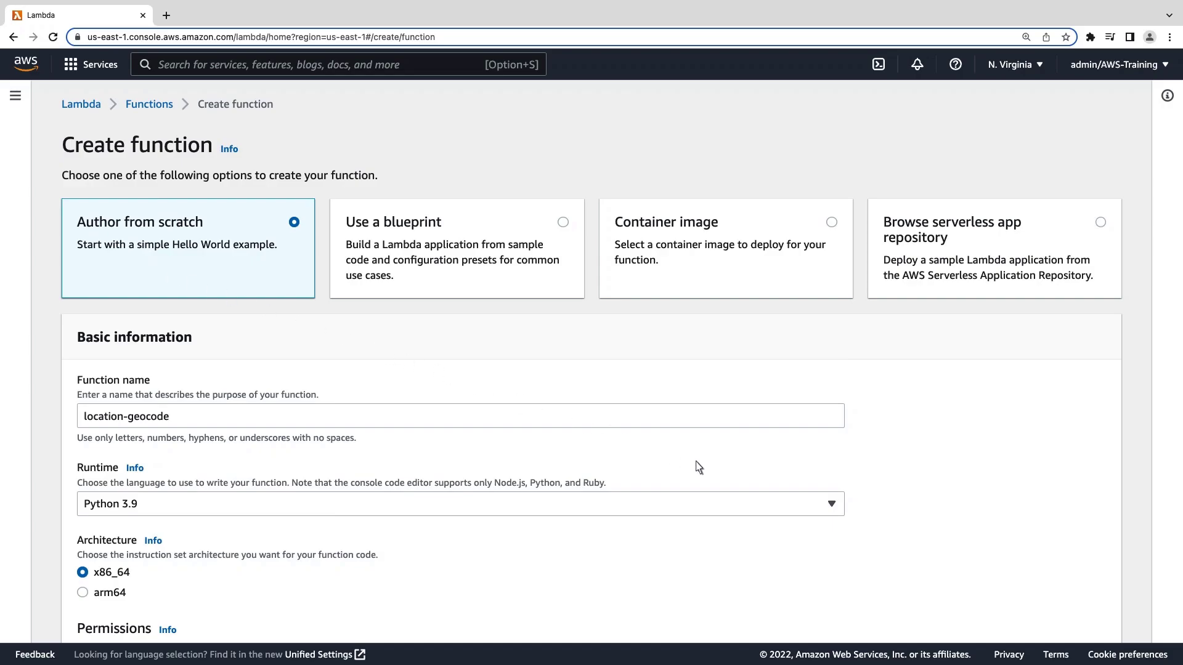
{"action": "scroll", "coordinate": [1155, 635], "scroll_direction": "down", "scroll_amount": 3}
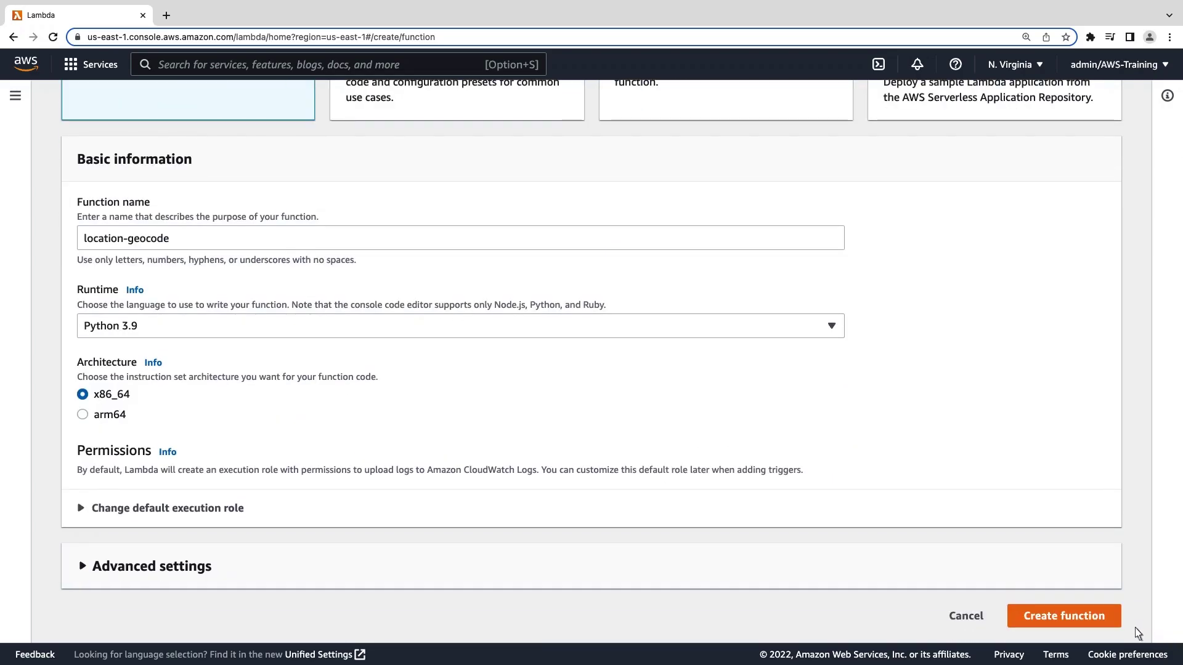
{"action": "left_click", "coordinate": [1109, 627]}
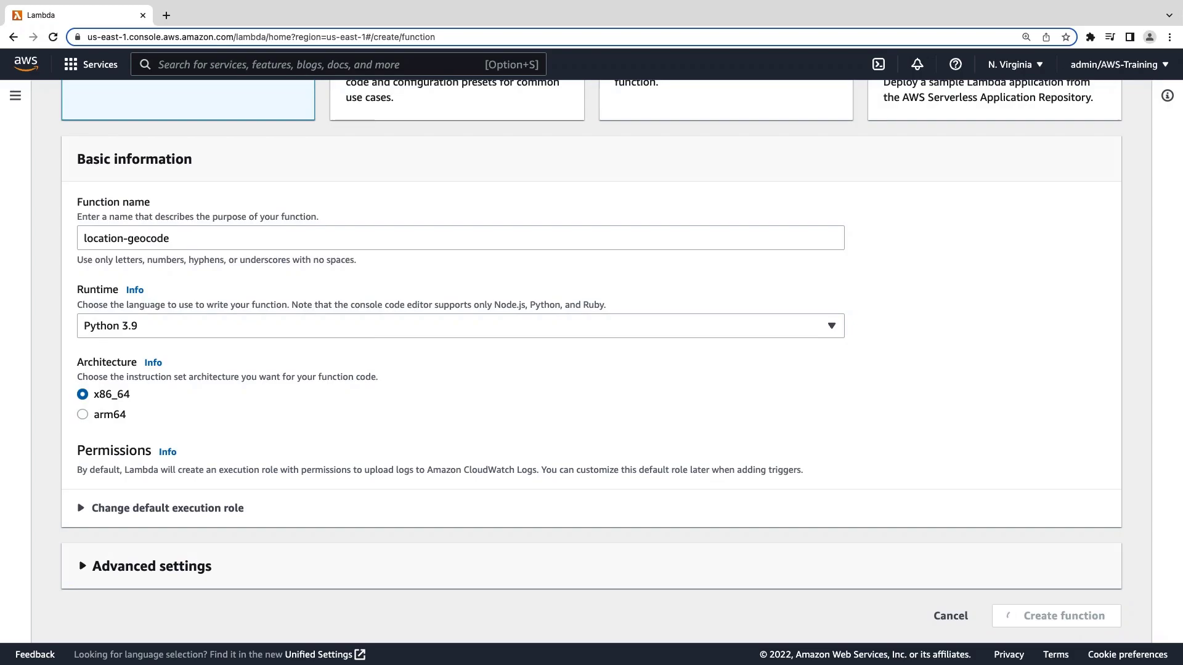
Step: Open the execution role location-geocode-role-uoiumqae from the function's Permissions settings
{"action": "left_click", "coordinate": [331, 525]}
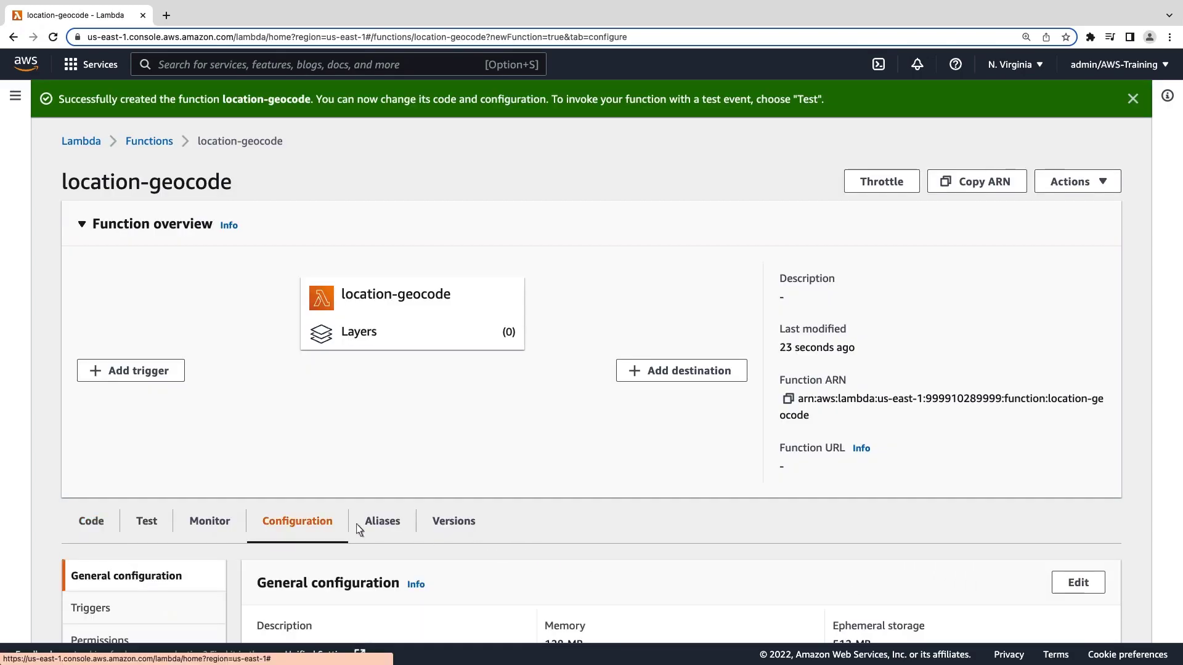
{"action": "scroll", "coordinate": [1065, 500], "scroll_direction": "down", "scroll_amount": 2}
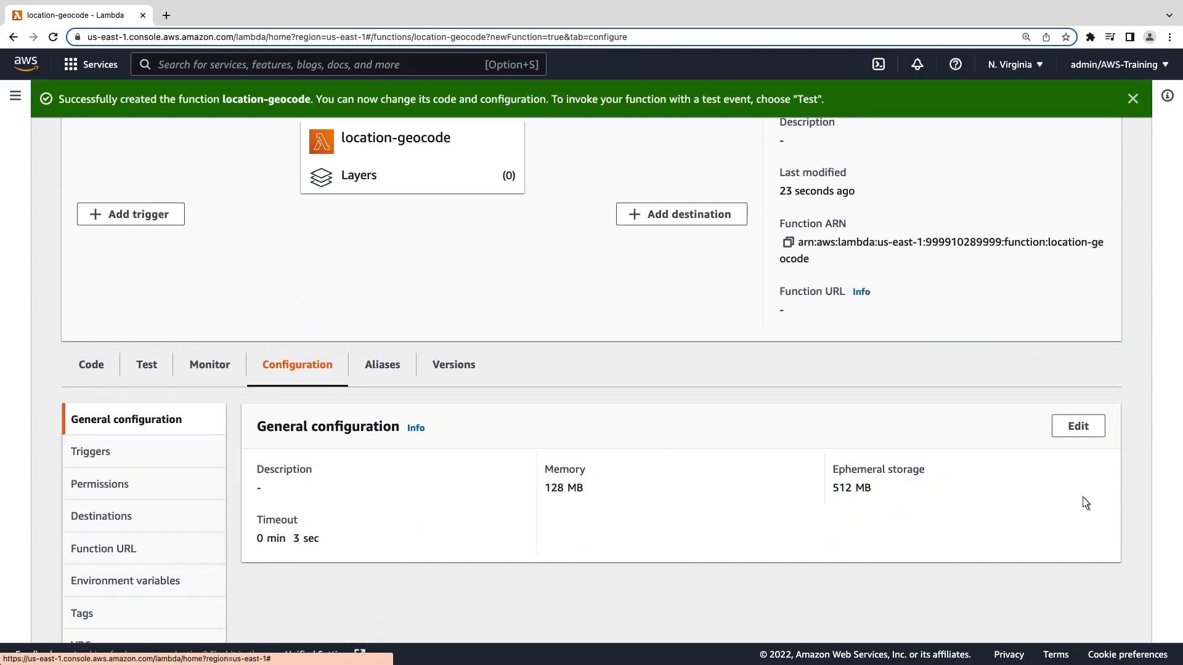
{"action": "left_click", "coordinate": [126, 493]}
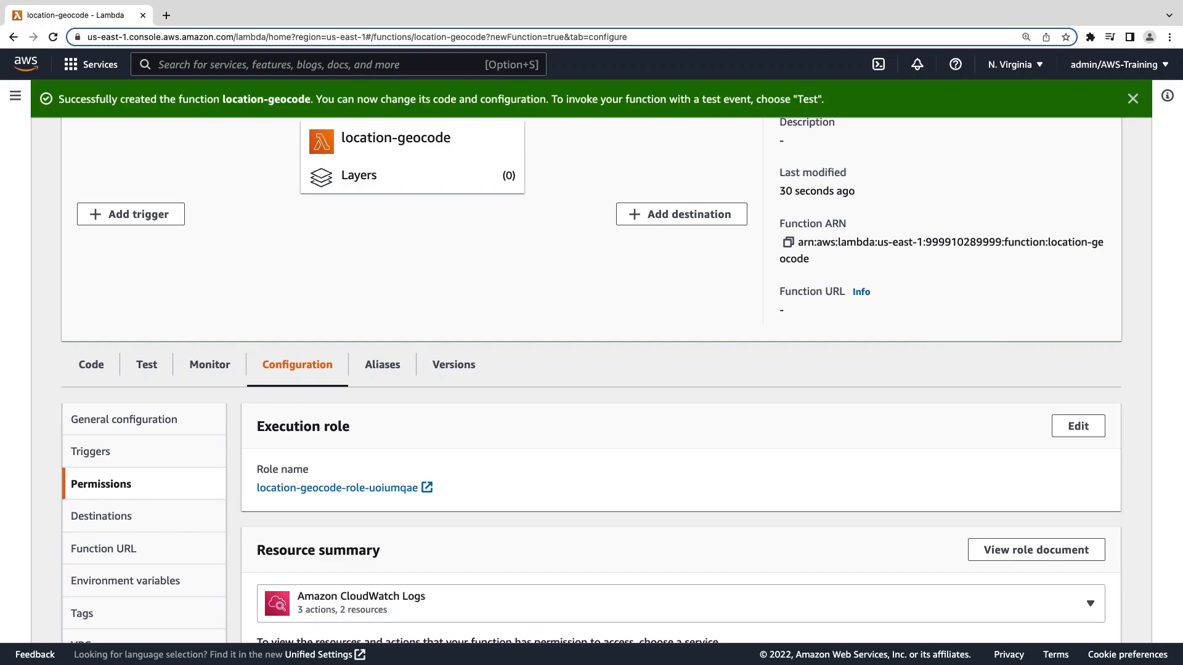
{"action": "left_click", "coordinate": [266, 490]}
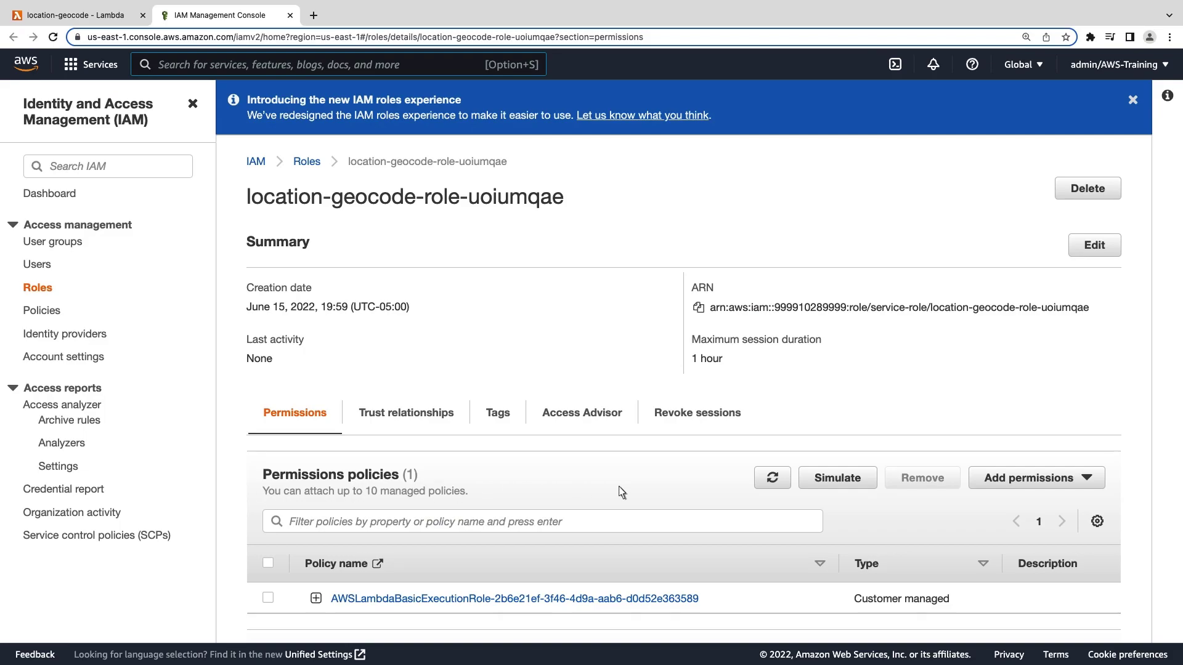
Step: Start an inline policy on the geocode role and paste in the location search JSON
{"action": "left_click", "coordinate": [1087, 481]}
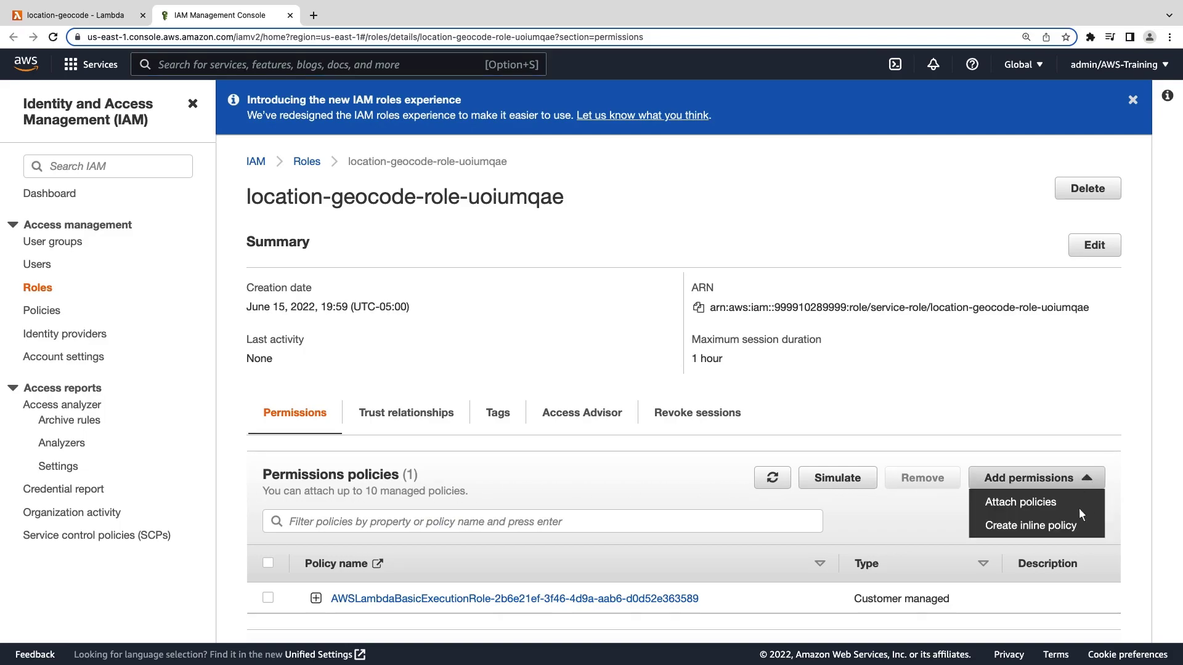
{"action": "left_click", "coordinate": [1076, 528]}
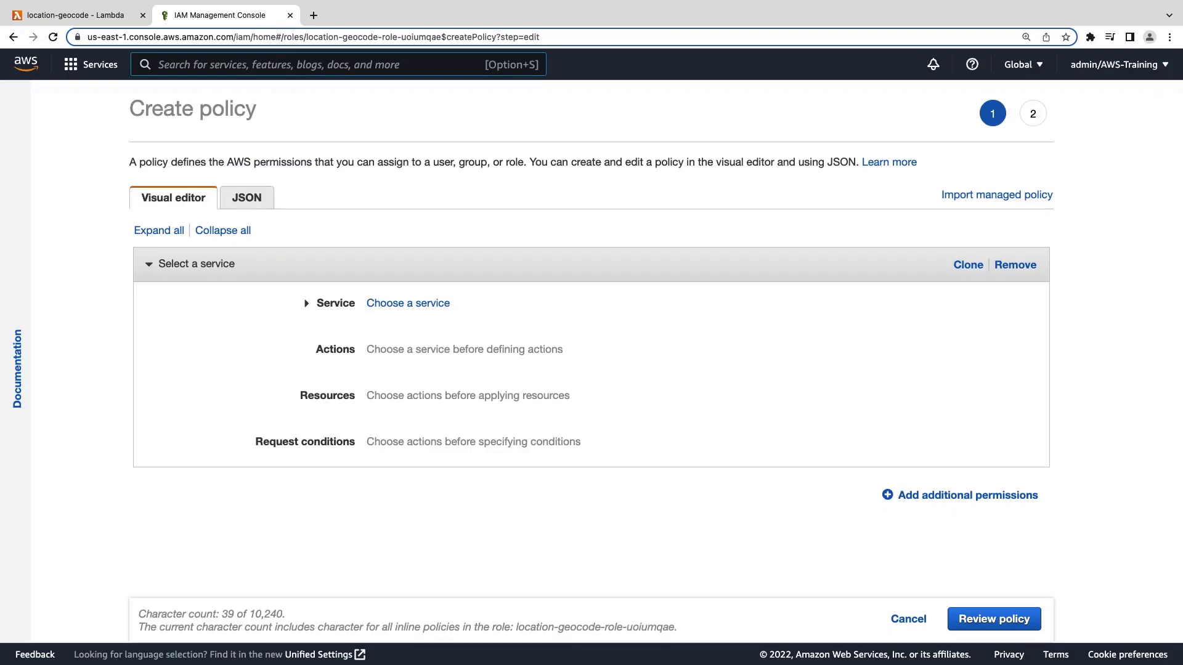
{"action": "left_click", "coordinate": [262, 205]}
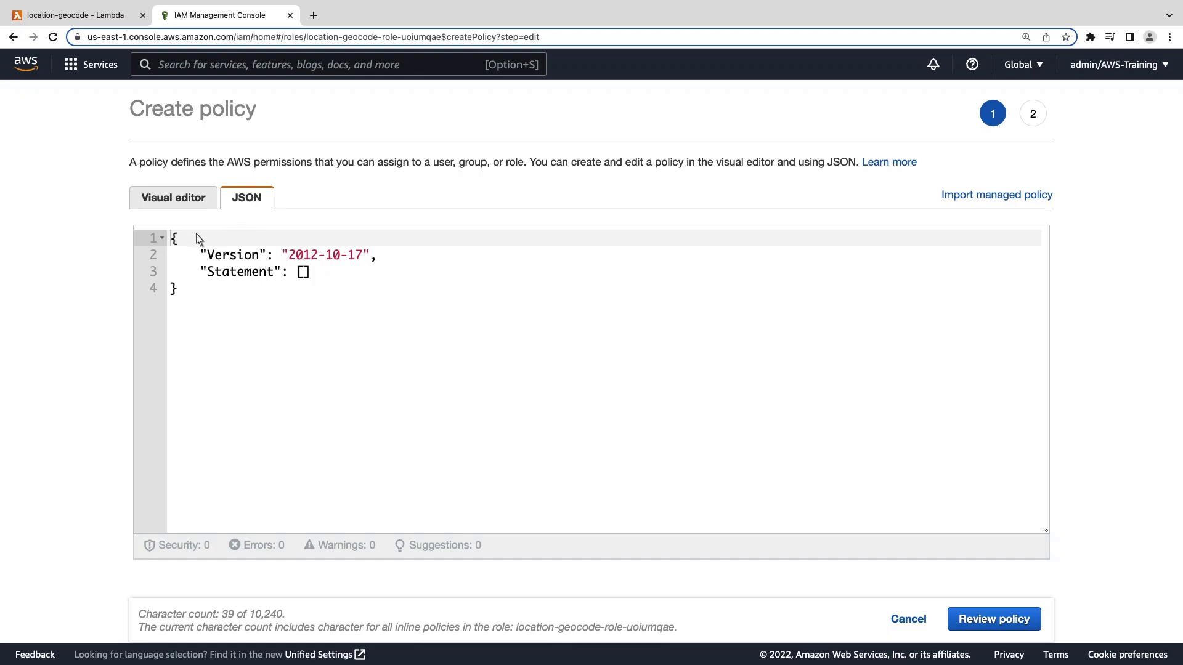
{"action": "key", "text": "super+a"}
{"action": "key", "text": "BackSpace"}
{"action": "type", "text": "{     \"Version\": \"2012-10-17\",     \"Statement\": [         {             \"Sid\": \"VisualEditor0\",             \"Effect\": \"Allow\",             \"Action\": [                 \"geo:SearchPlaceIndexForText\",                 \"geo:SearchPlaceIndexForPosition\"             ],             \"Resource\": [                 \"arn:aws:geo:us-east-1:*:place-index/deliveryPlace\"             ]         }     ] }"}
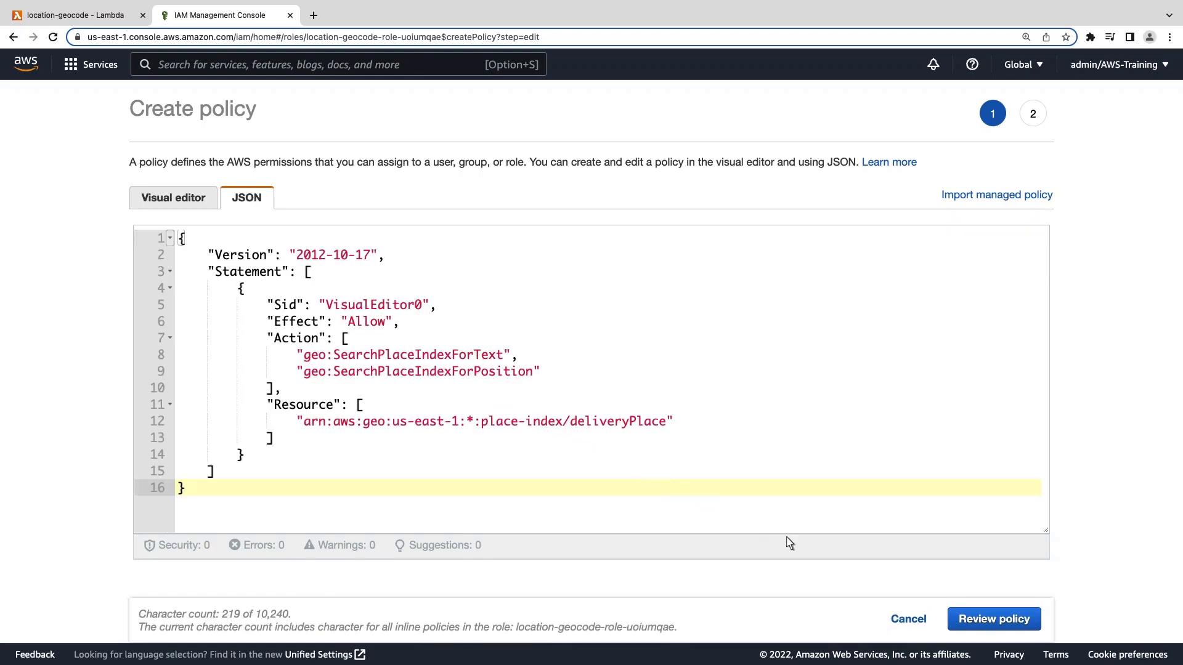
Step: Name the policy location-geocode, create it, and expand it to check its JSON
{"action": "left_click", "coordinate": [964, 628]}
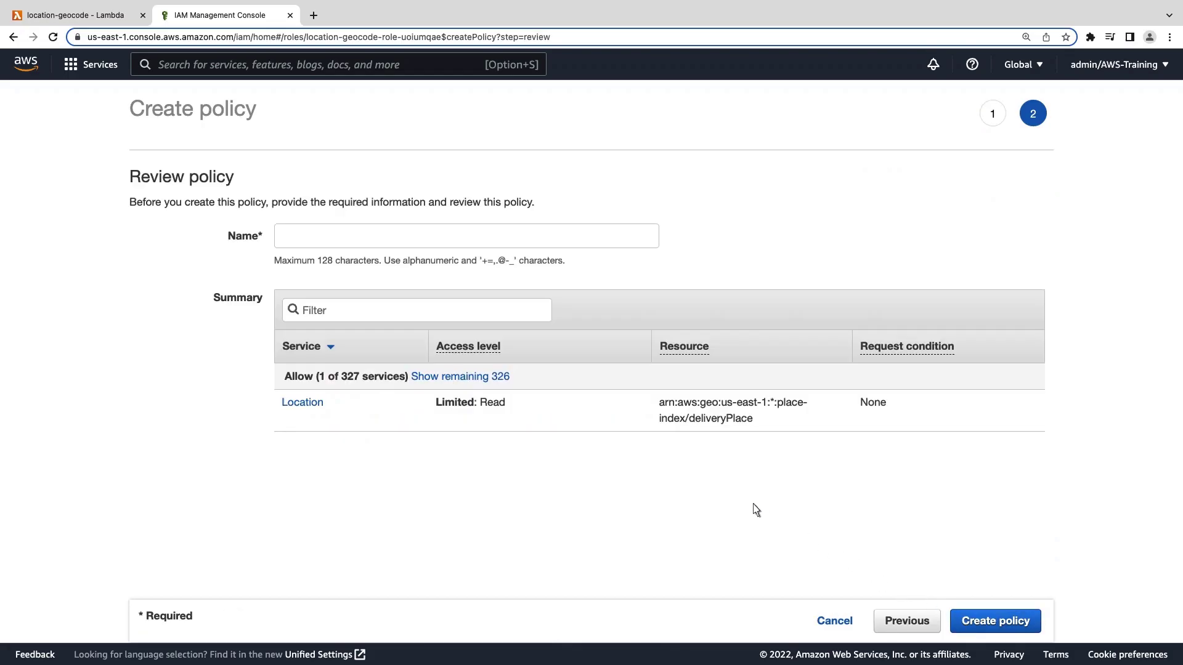
{"action": "left_click", "coordinate": [287, 237]}
{"action": "type", "text": "location-geocode"}
{"action": "left_click", "coordinate": [989, 621]}
{"action": "scroll", "coordinate": [1148, 479], "scroll_direction": "down", "scroll_amount": 2}
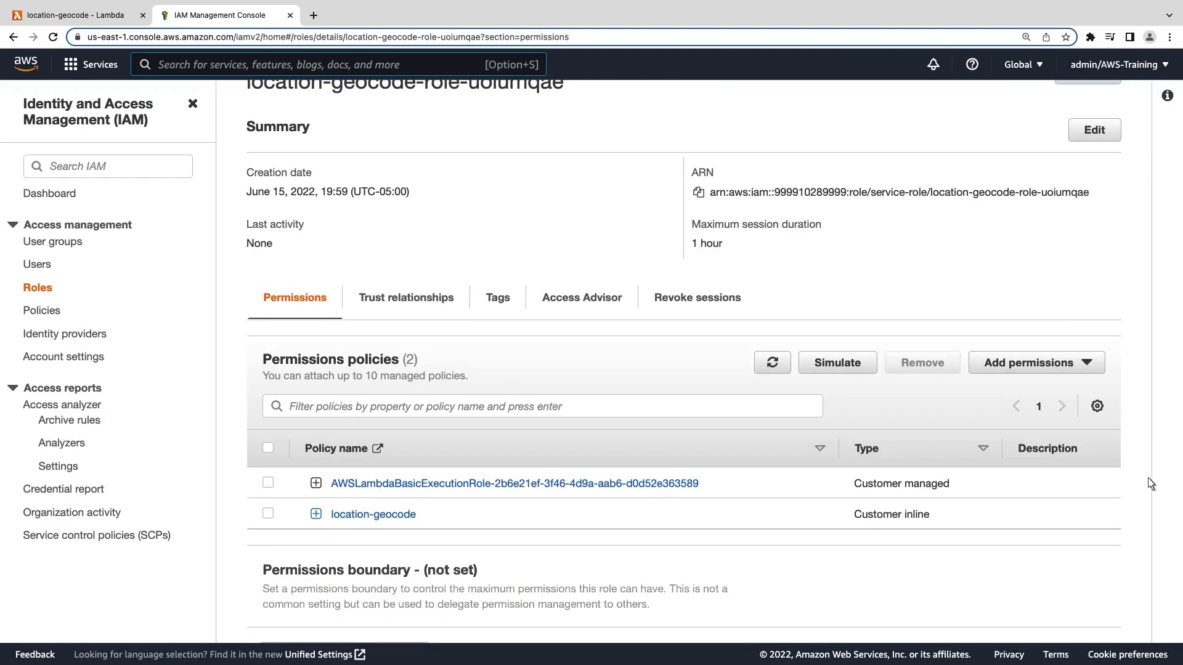
{"action": "left_click", "coordinate": [315, 513]}
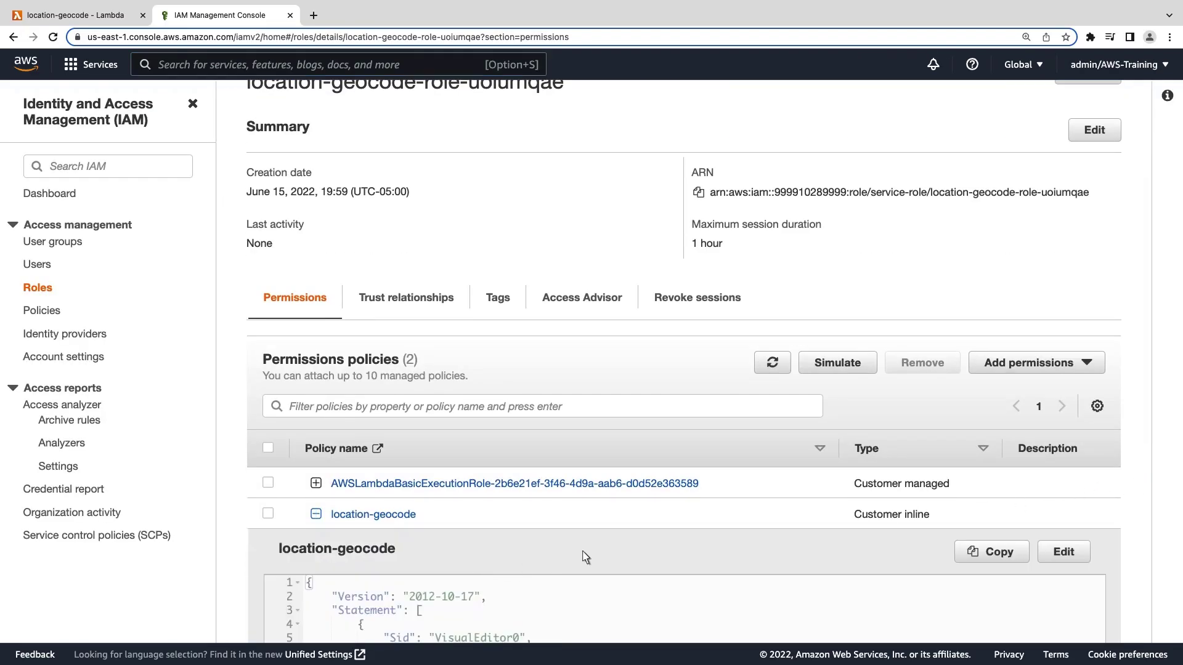
{"action": "scroll", "coordinate": [1148, 441], "scroll_direction": "down", "scroll_amount": 4}
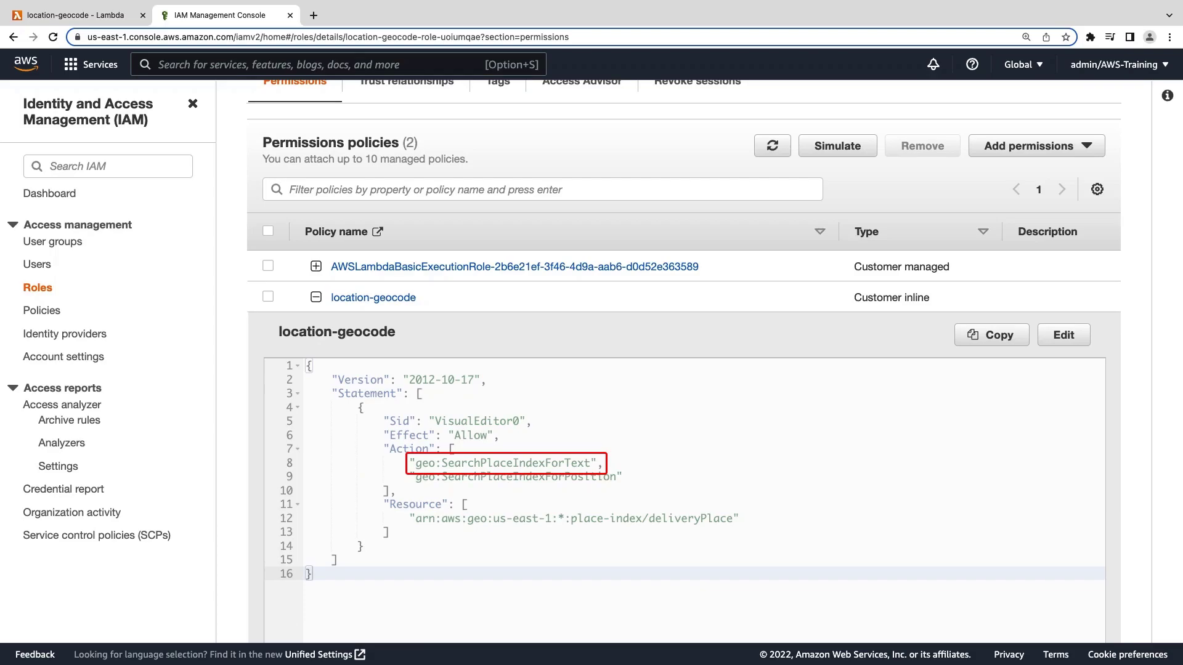
Step: Replace lambda_function.py with the deliveryPlace address-geocoding Python code and deploy it
{"action": "left_click", "coordinate": [291, 15]}
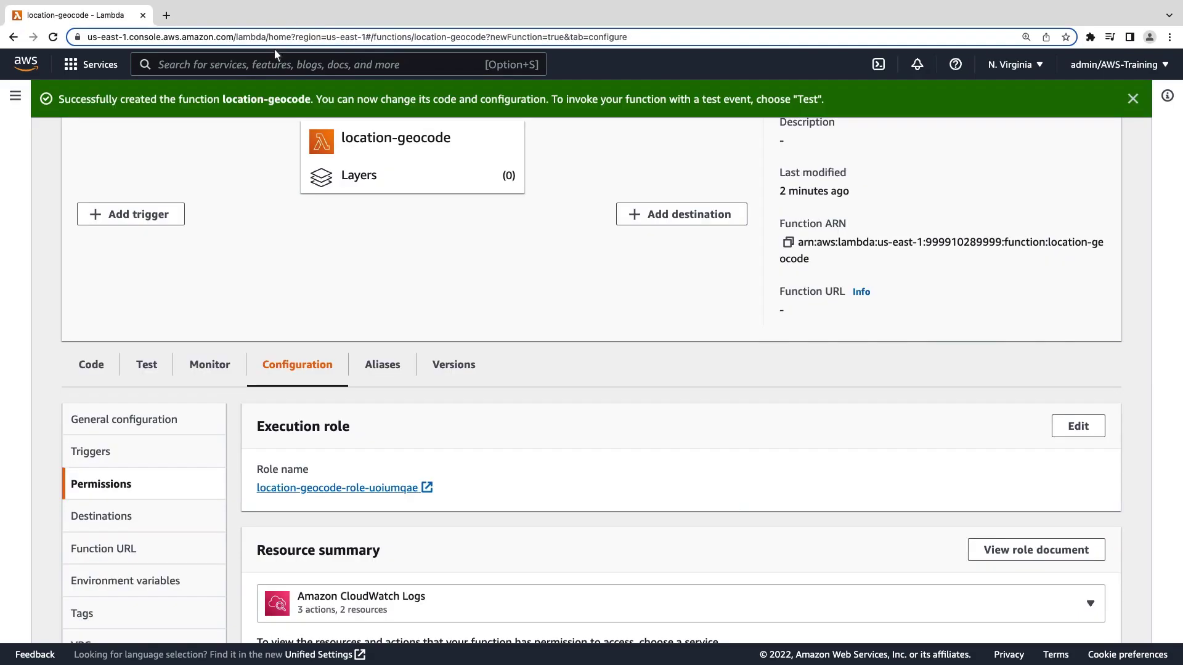
{"action": "left_click", "coordinate": [99, 369]}
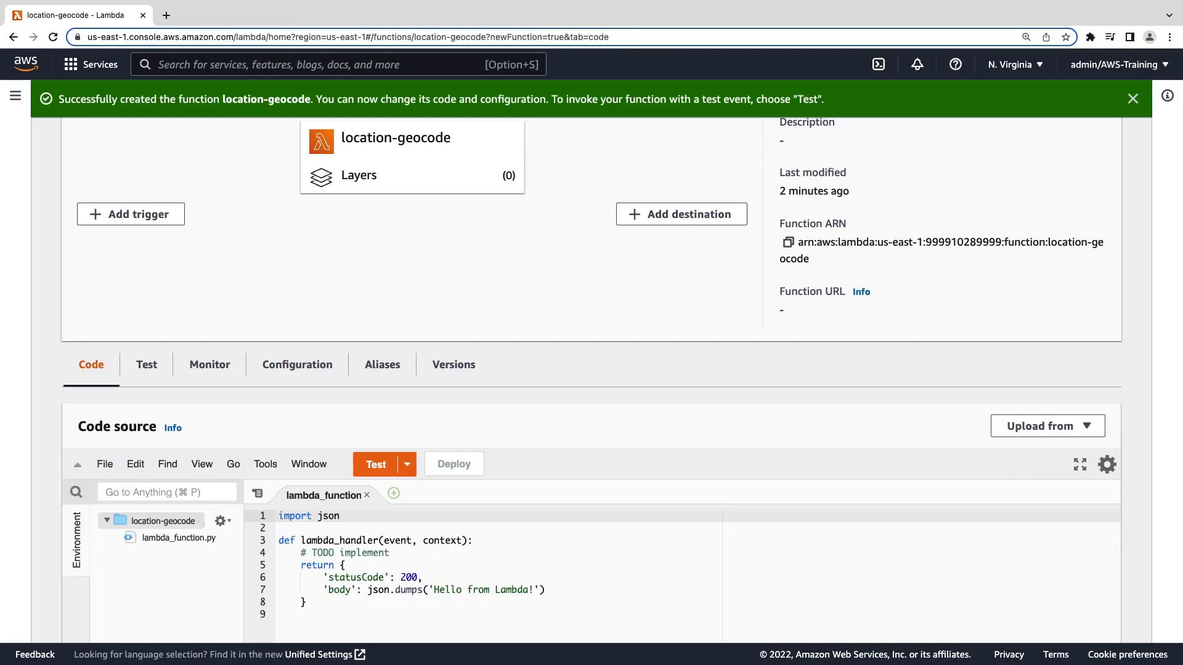
{"action": "scroll", "coordinate": [1125, 473], "scroll_direction": "down", "scroll_amount": 1}
{"action": "scroll", "coordinate": [1174, 481], "scroll_direction": "down", "scroll_amount": 3}
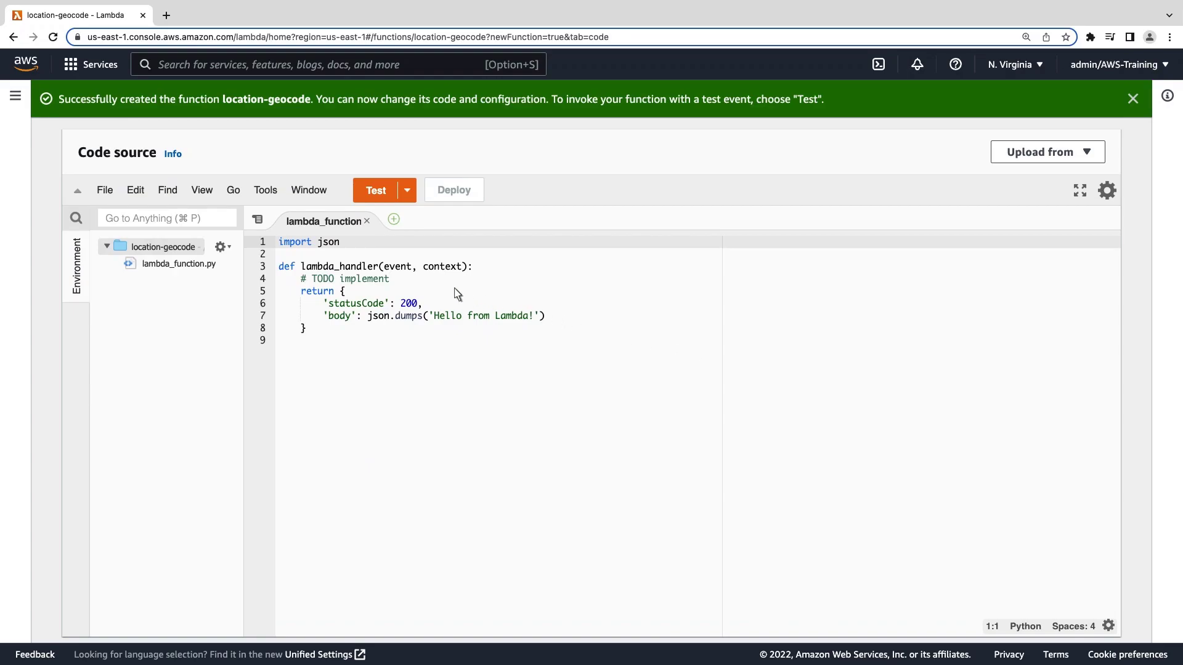
{"action": "left_click", "coordinate": [280, 243]}
{"action": "key", "text": "super+a"}
{"action": "key", "text": "BackSpace"}
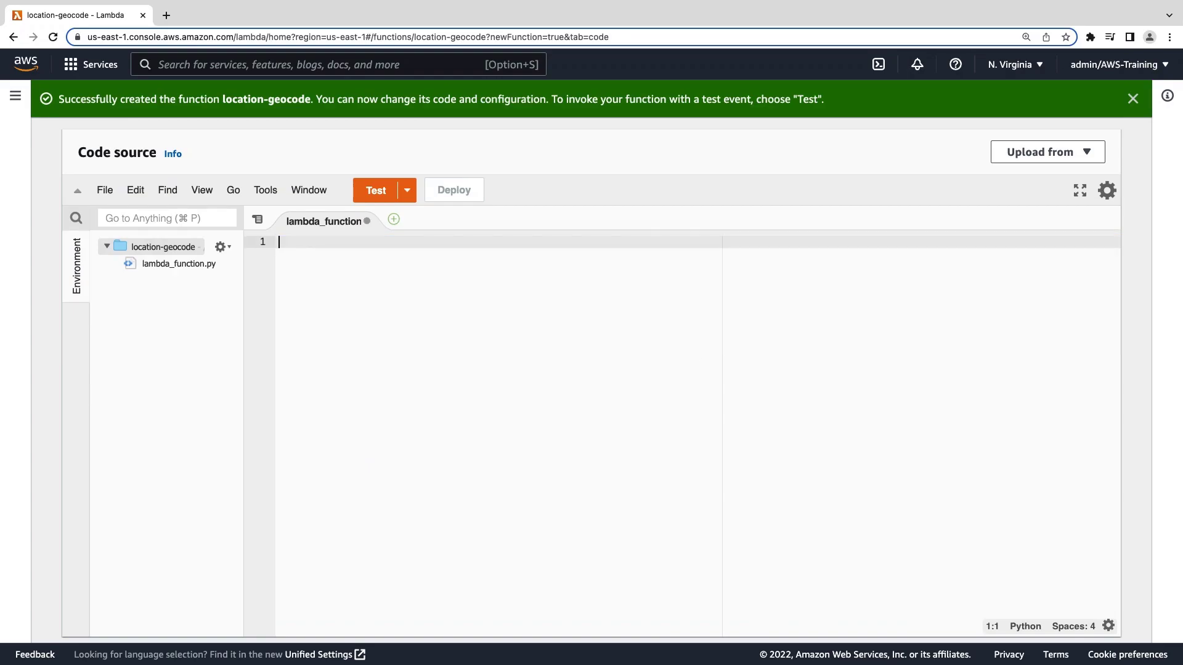
{"action": "type", "text": "from datetime import datetime import json import os  import boto3  # Update this to match the name of your Tracker resource INDEX_NAME = \"deliveryPlace\"  location_client = boto3.client(\"location\")  def lambda_handler(event, context):     response = location_client.search_place_index_for_text(         IndexName=INDEX_NAME,         Text=str(event['address'])     )      deliveryPoints = response['Results'][0]['Place']['Geometry']['Point']     print(deliveryPoints)      return {         'statusCode': 200,         'body': json.dumps(response)     }"}
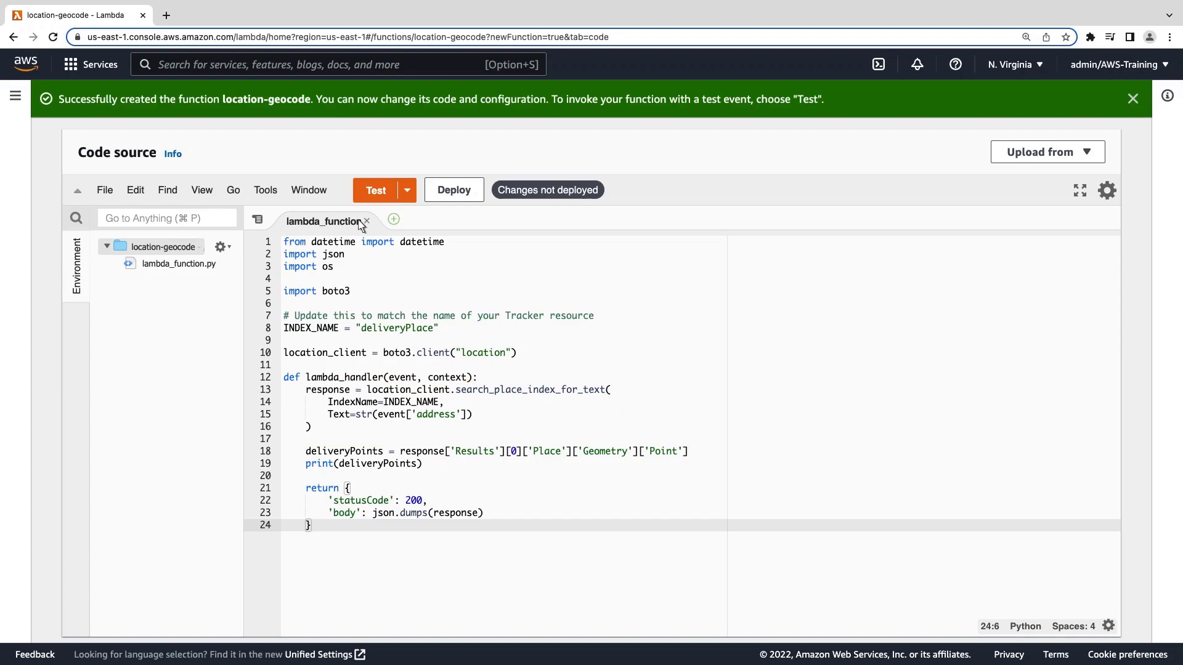
{"action": "left_click", "coordinate": [447, 200]}
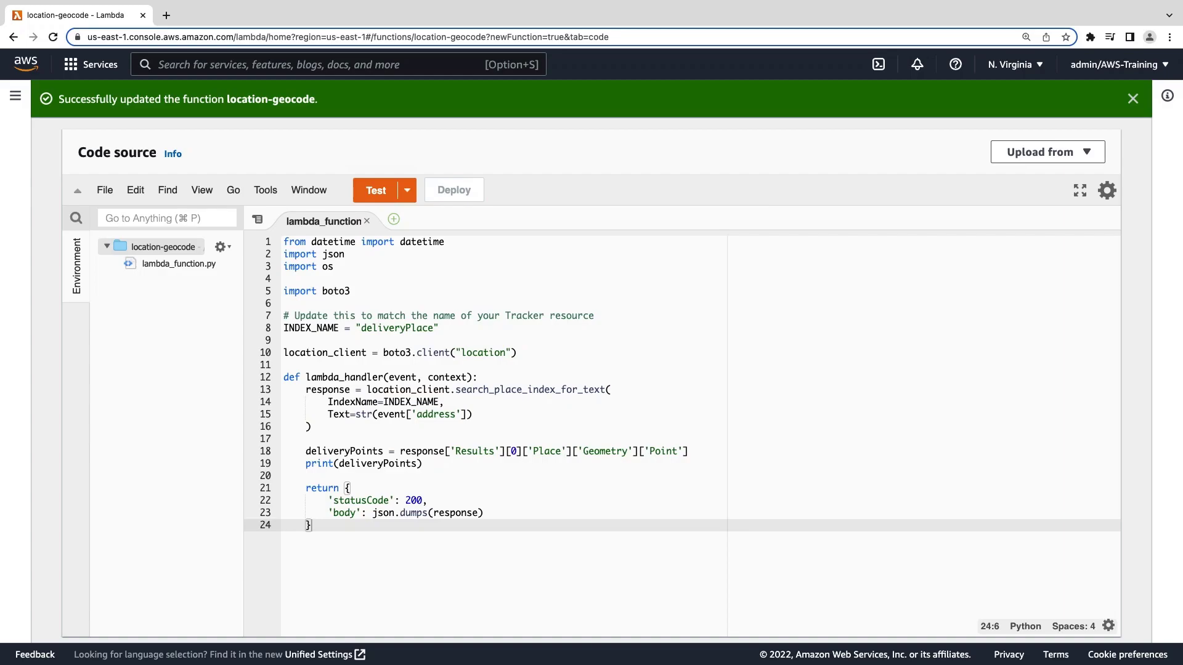
{"action": "left_click", "coordinate": [383, 195]}
{"action": "left_click", "coordinate": [384, 199]}
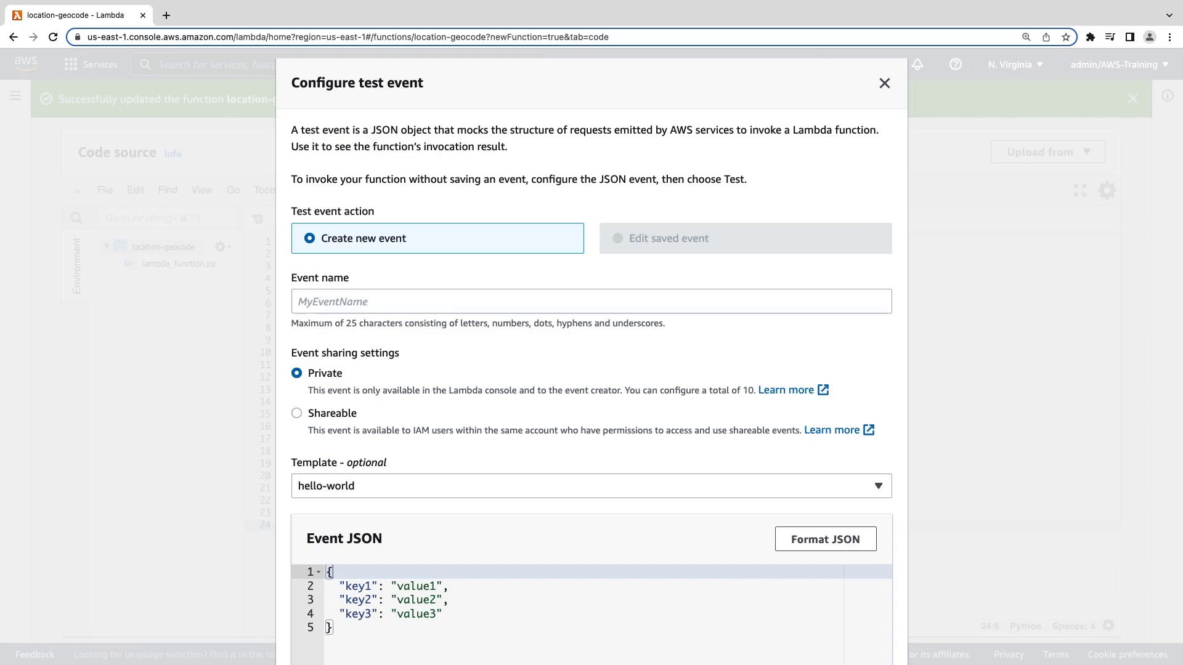
{"action": "left_click", "coordinate": [300, 303]}
{"action": "type", "text": "testEvent"}
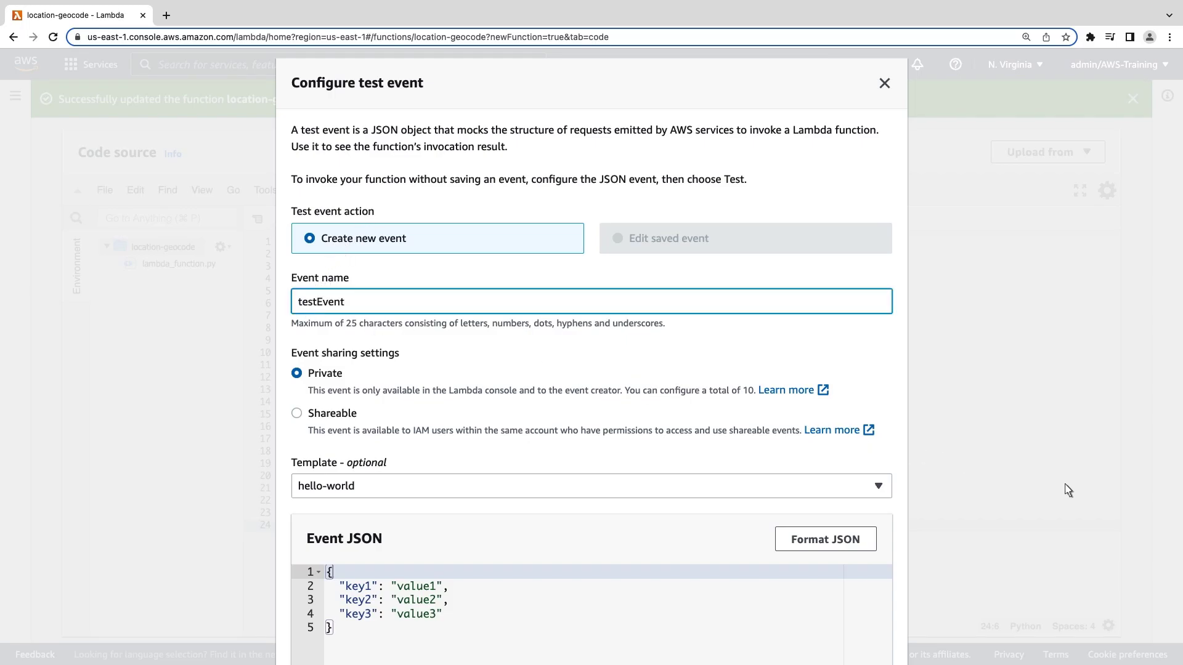
{"action": "scroll", "coordinate": [1161, 513], "scroll_direction": "down", "scroll_amount": 3}
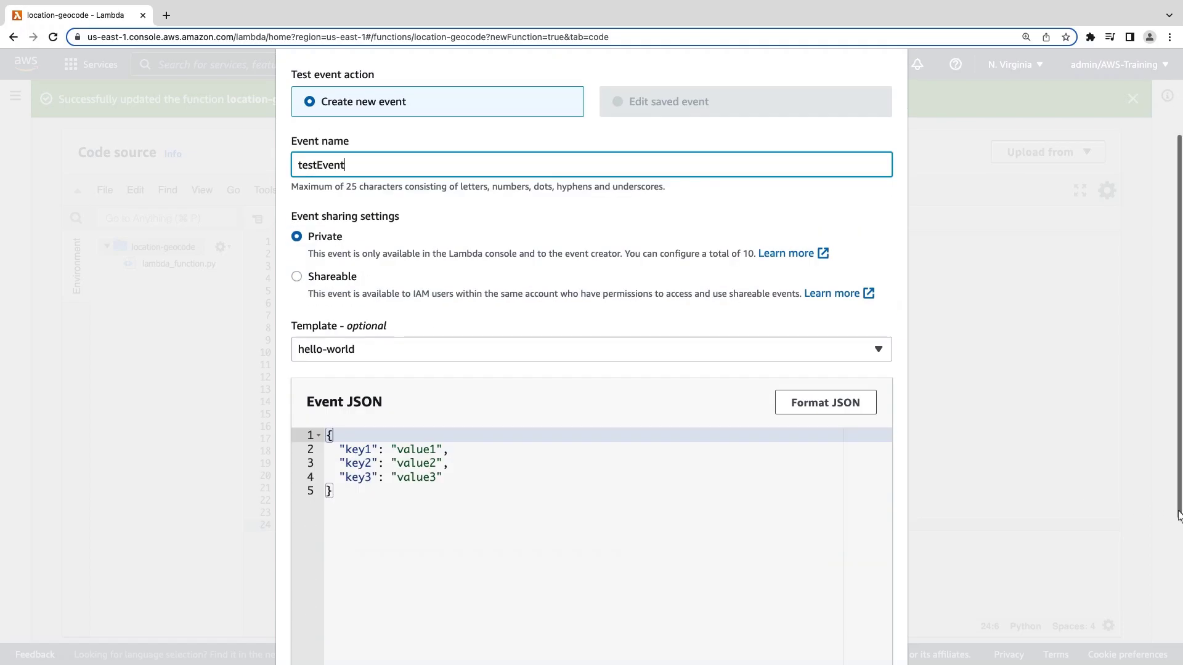
{"action": "left_click", "coordinate": [335, 442]}
{"action": "key", "text": "ctrl+a"}
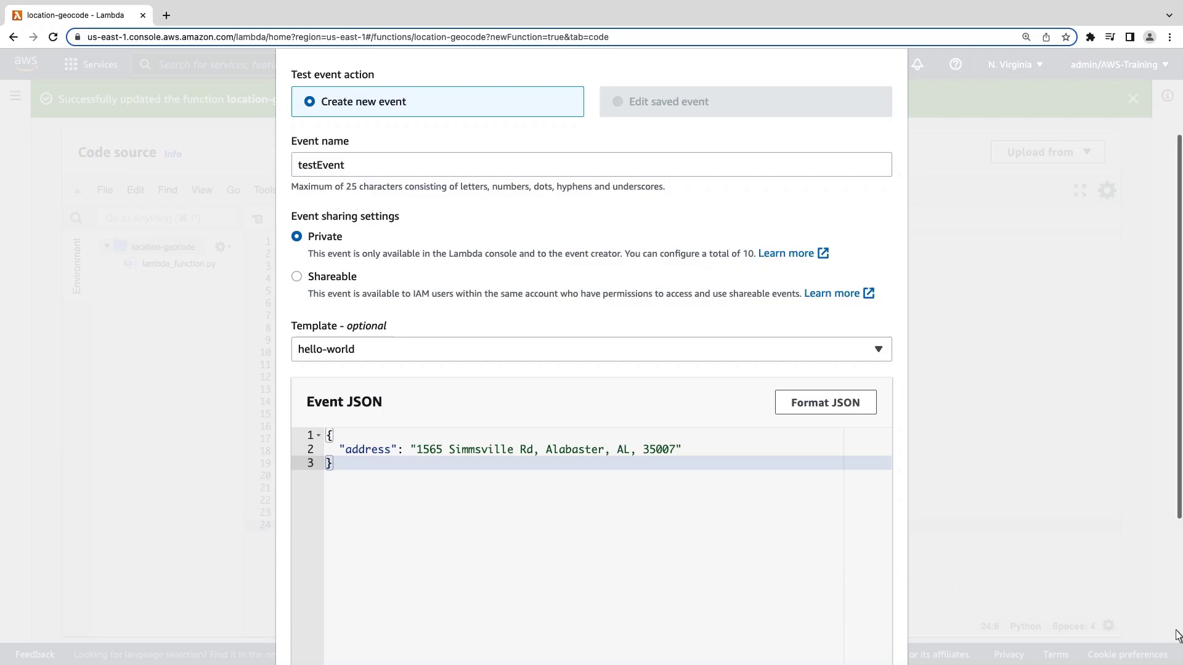
{"action": "scroll", "coordinate": [1146, 635], "scroll_direction": "down", "scroll_amount": 5}
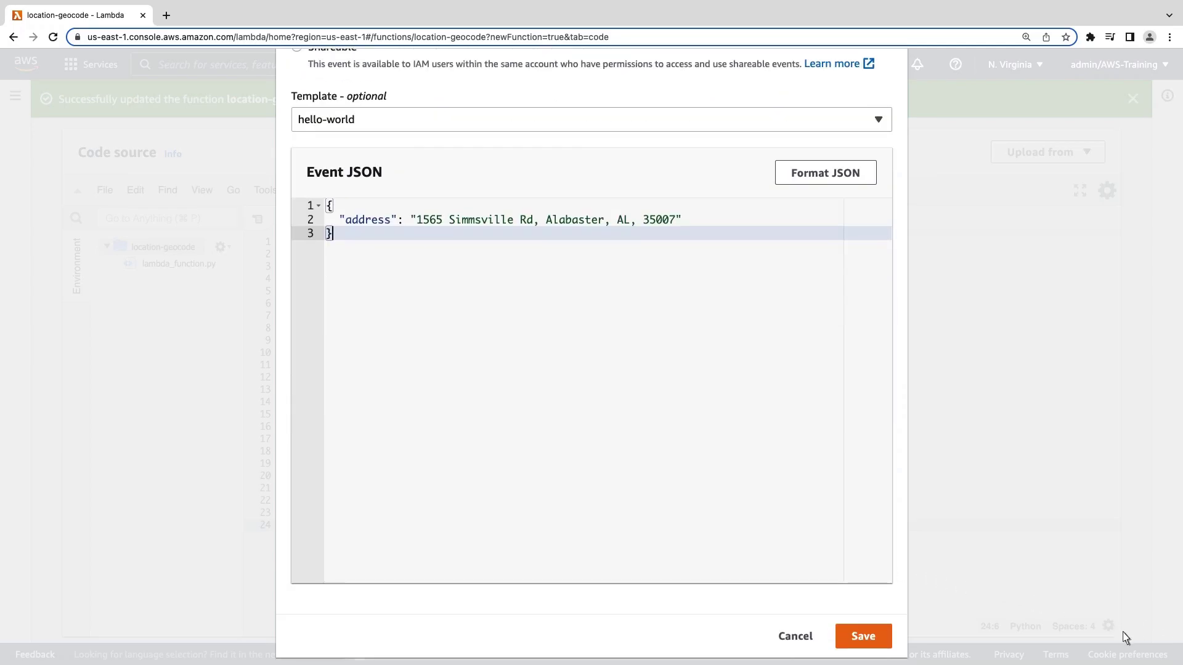
{"action": "left_click", "coordinate": [872, 641]}
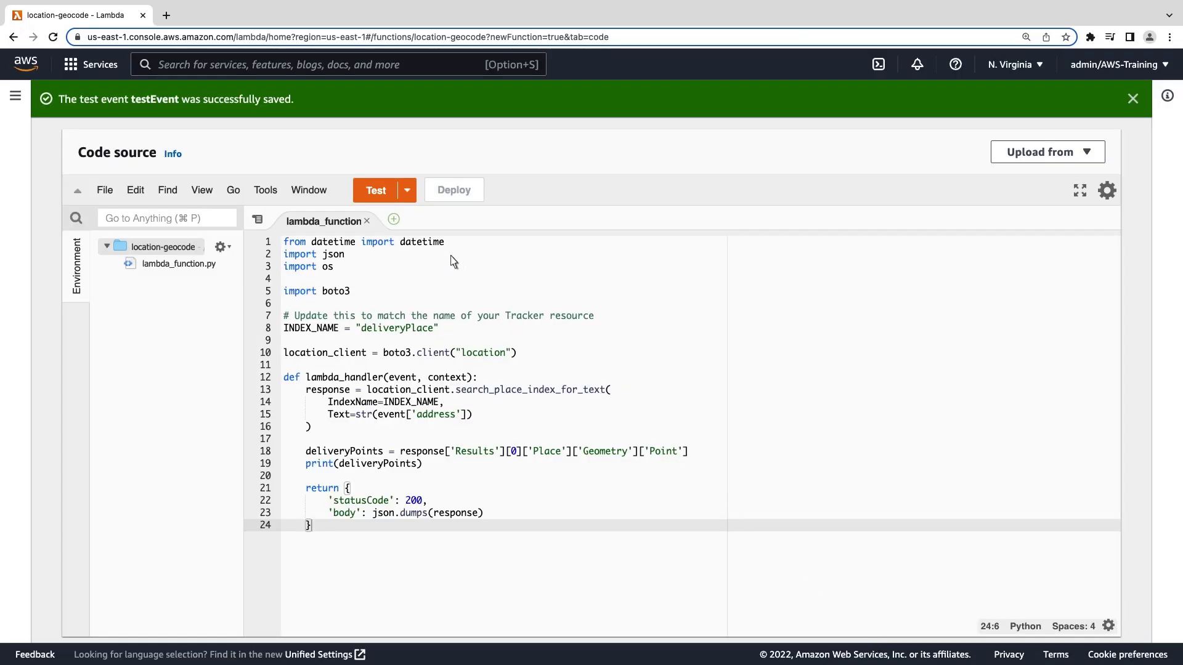
Step: Run testEvent and review the response: statusCode 200 with coordinates -86.80, 33.26
{"action": "left_click", "coordinate": [384, 191]}
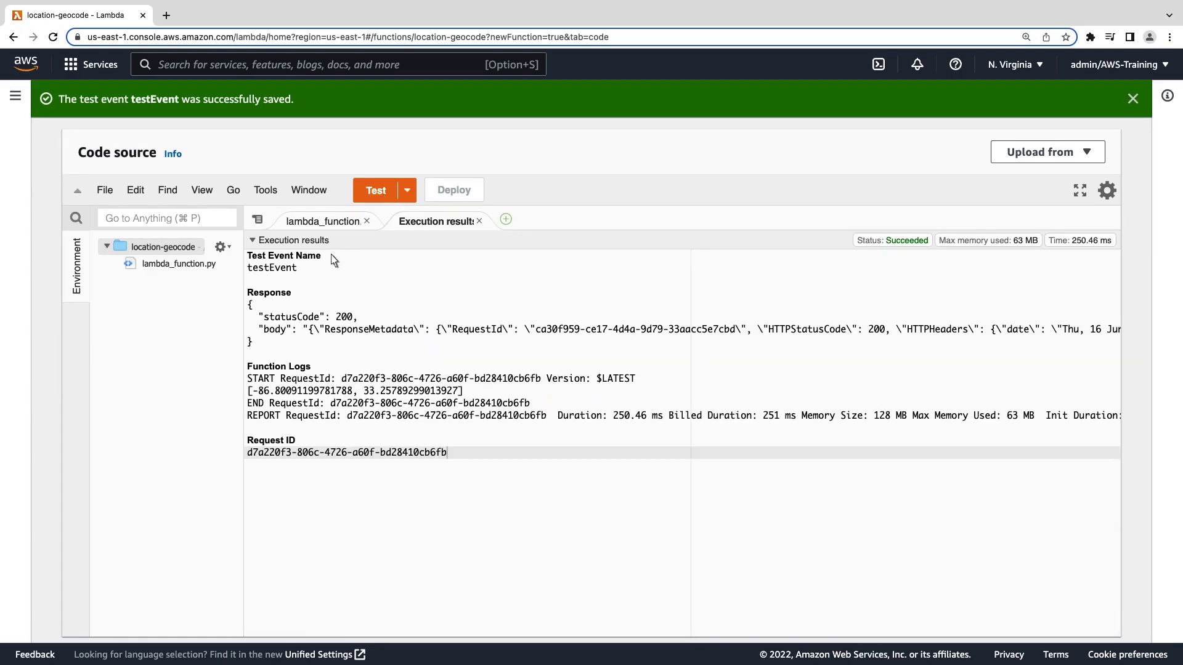
{"action": "left_click", "coordinate": [255, 344]}
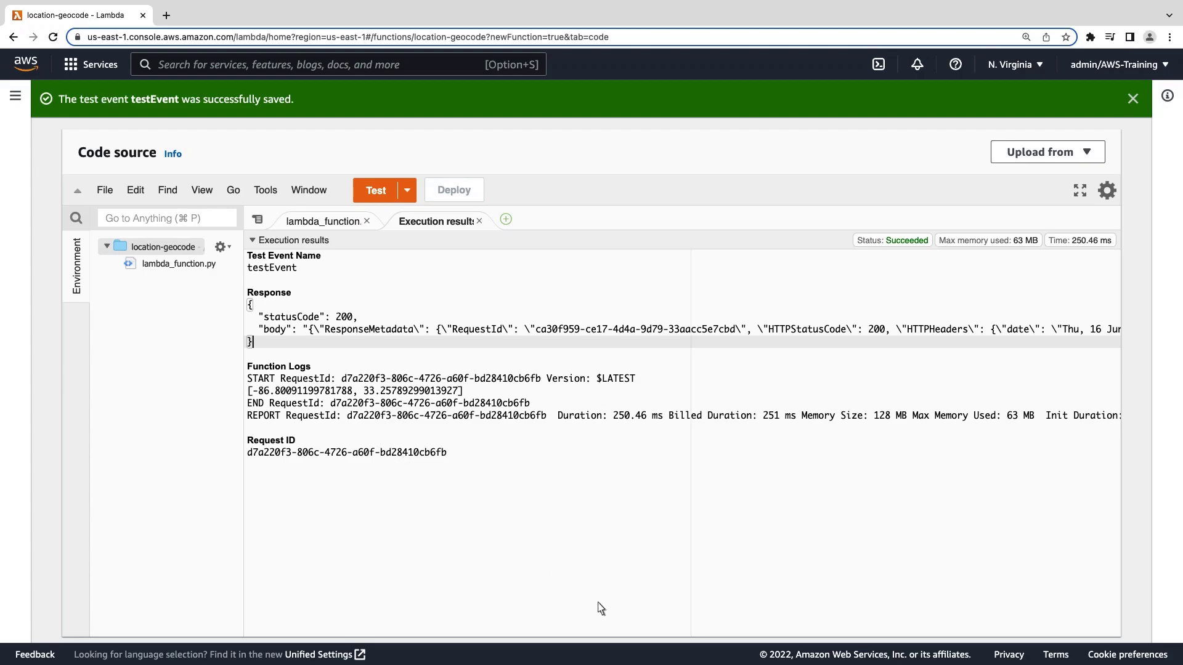
{"action": "scroll", "coordinate": [642, 636], "scroll_direction": "right", "scroll_amount": 10}
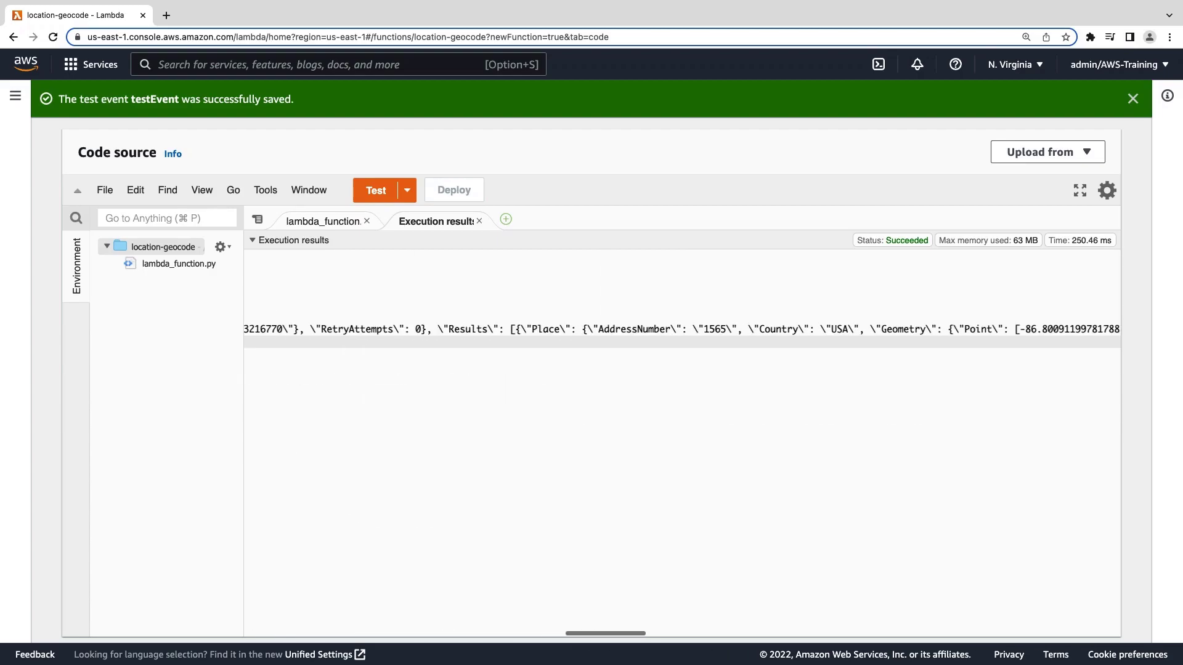
{"action": "scroll", "coordinate": [667, 642], "scroll_direction": "right", "scroll_amount": 5}
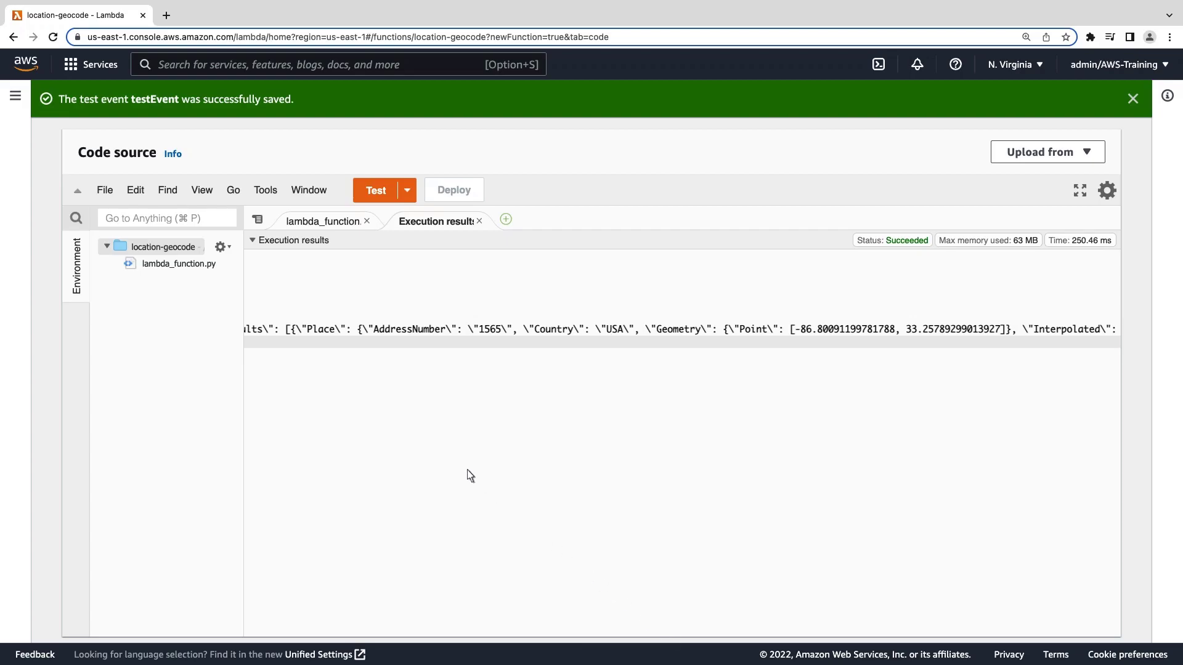
{"action": "left_click", "coordinate": [16, 96]}
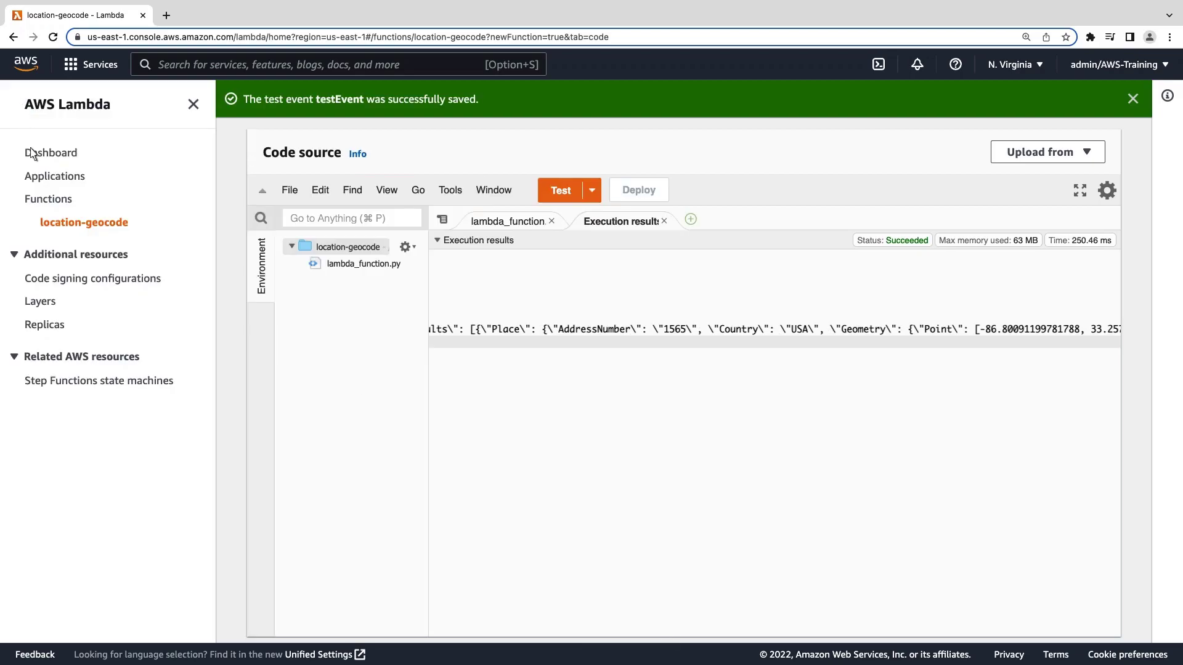
Step: Create a new Lambda function named location-reverse-geocode with the Python 3.9 runtime
{"action": "left_click", "coordinate": [47, 198]}
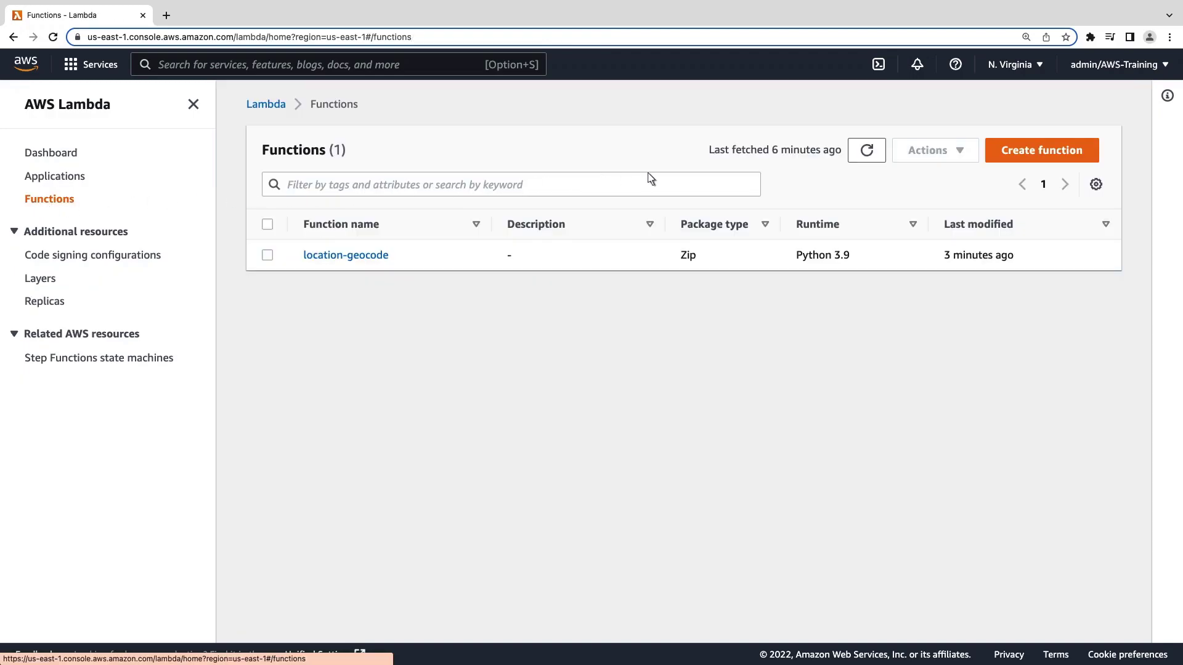
{"action": "left_click", "coordinate": [1014, 155]}
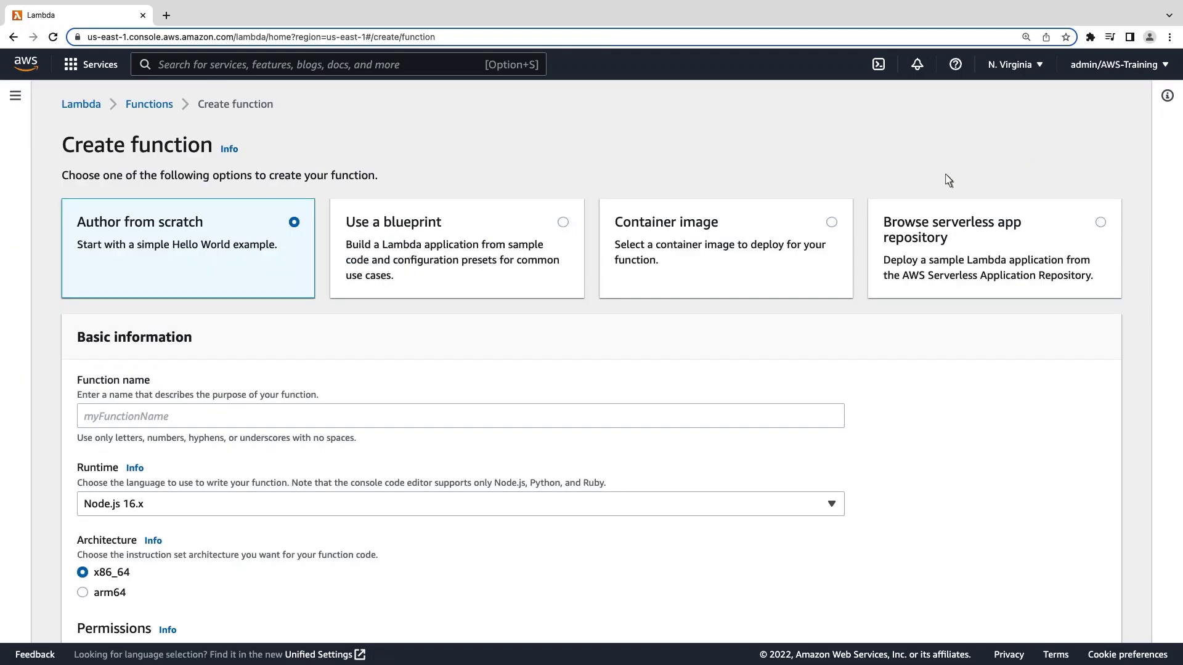
{"action": "left_click", "coordinate": [85, 420]}
{"action": "type", "text": "location-reverse-geocode"}
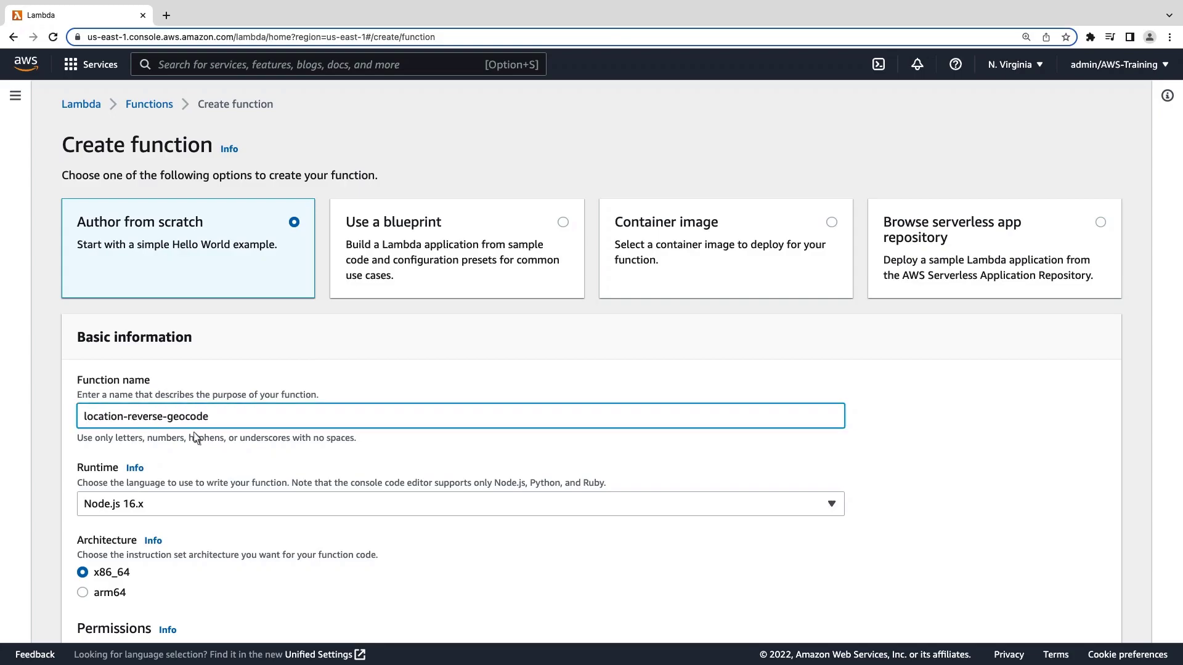
{"action": "left_click", "coordinate": [833, 505]}
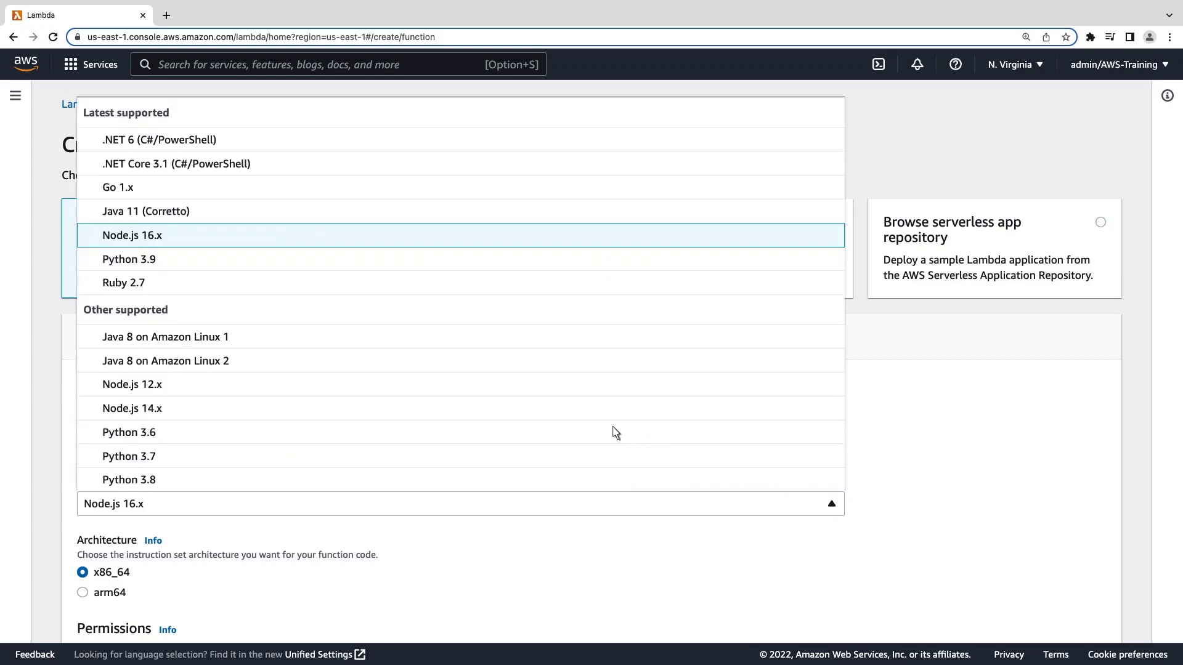
{"action": "left_click", "coordinate": [168, 267]}
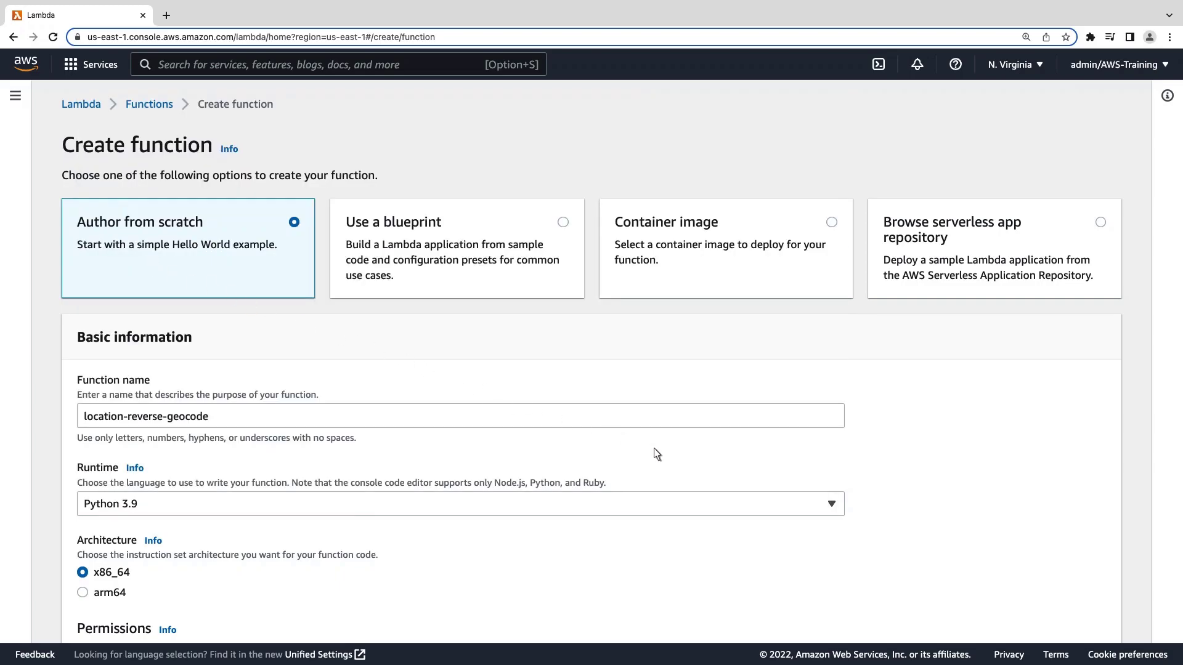
{"action": "scroll", "coordinate": [1031, 593], "scroll_direction": "down", "scroll_amount": 3}
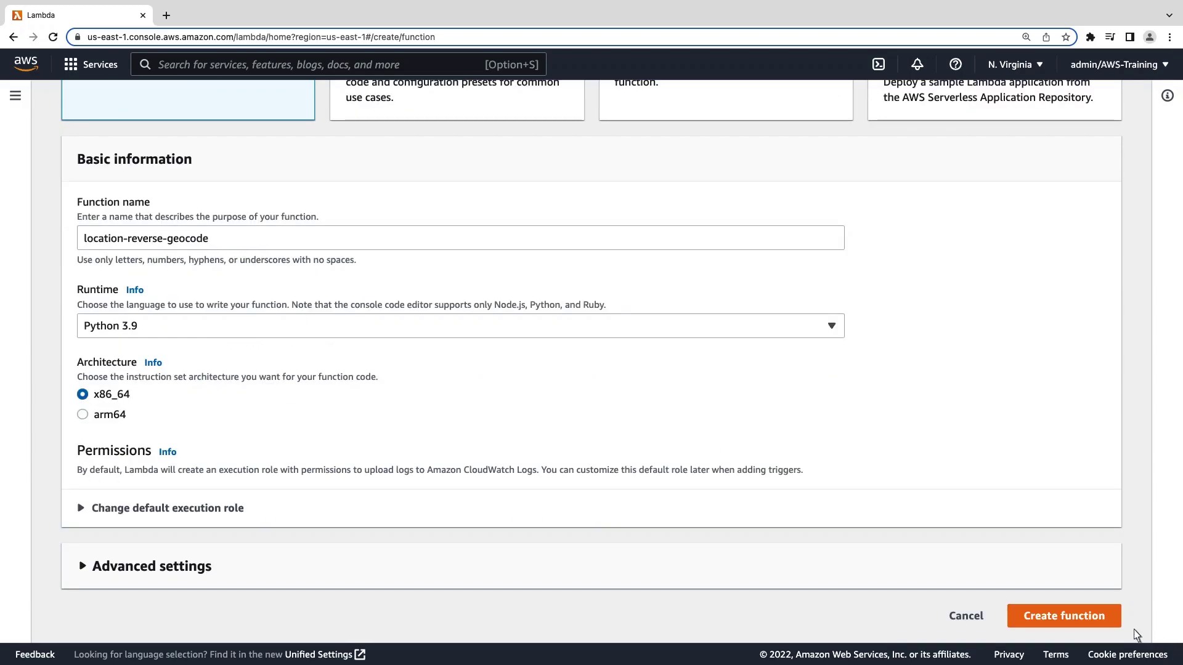
{"action": "left_click", "coordinate": [1098, 620]}
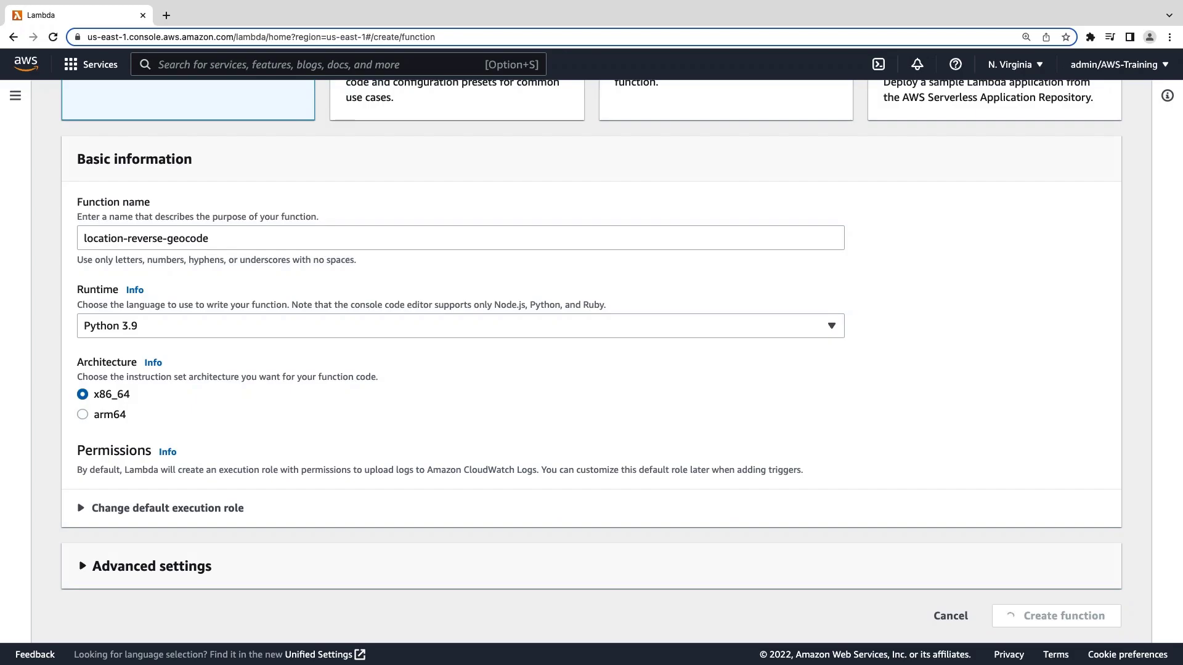
Step: Open location-reverse-geocode's execution role in IAM and begin an inline policy
{"action": "left_click", "coordinate": [322, 525]}
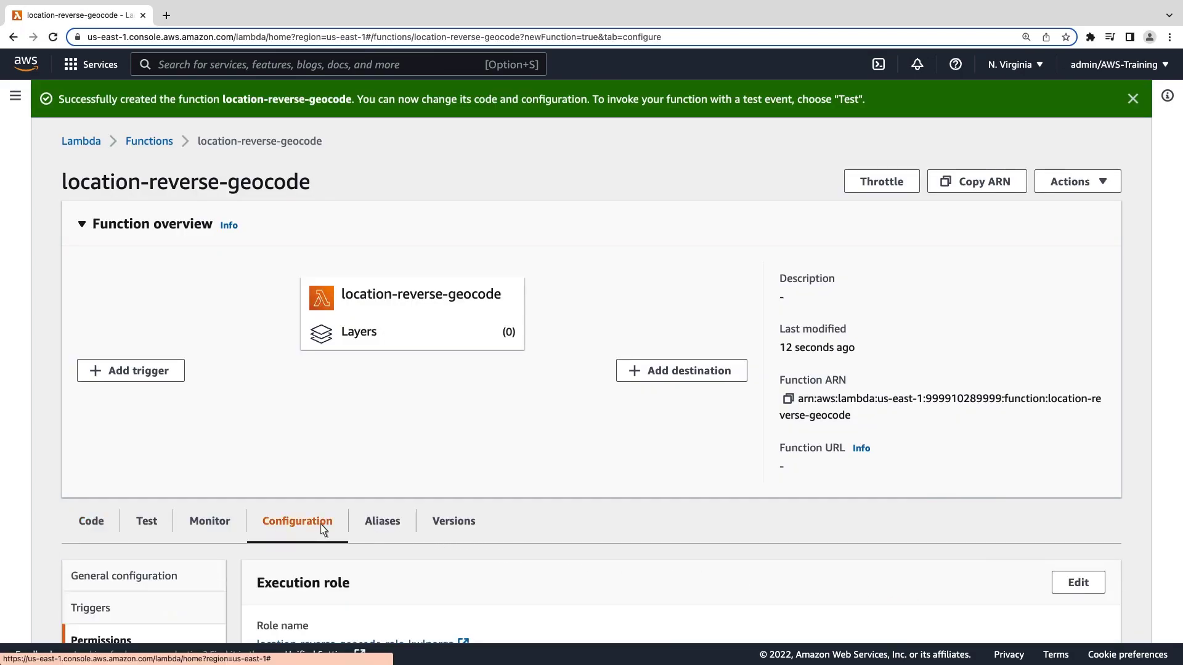
{"action": "scroll", "coordinate": [1064, 351], "scroll_direction": "down", "scroll_amount": 1}
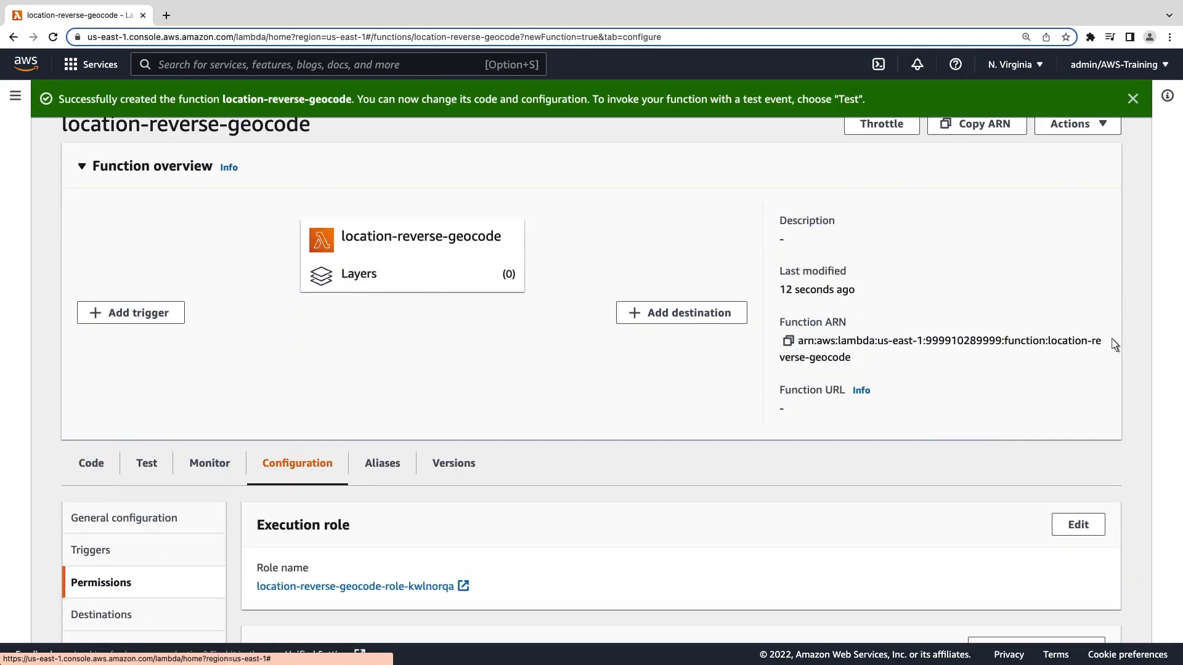
{"action": "left_click", "coordinate": [437, 588]}
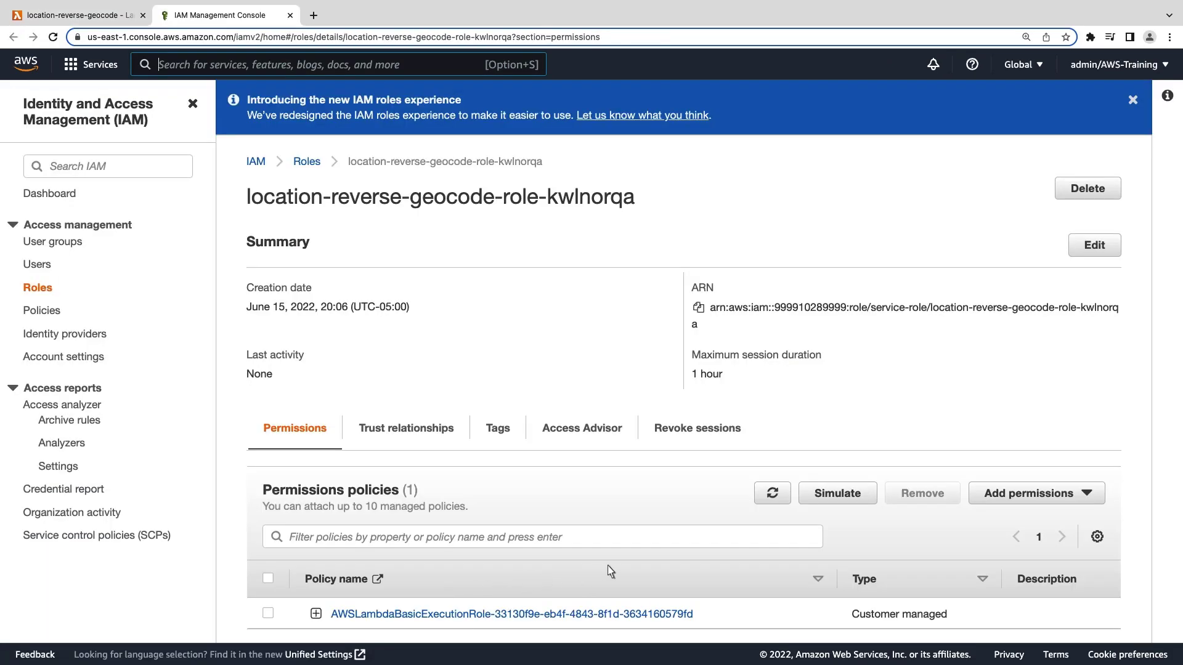
{"action": "left_click", "coordinate": [1076, 495]}
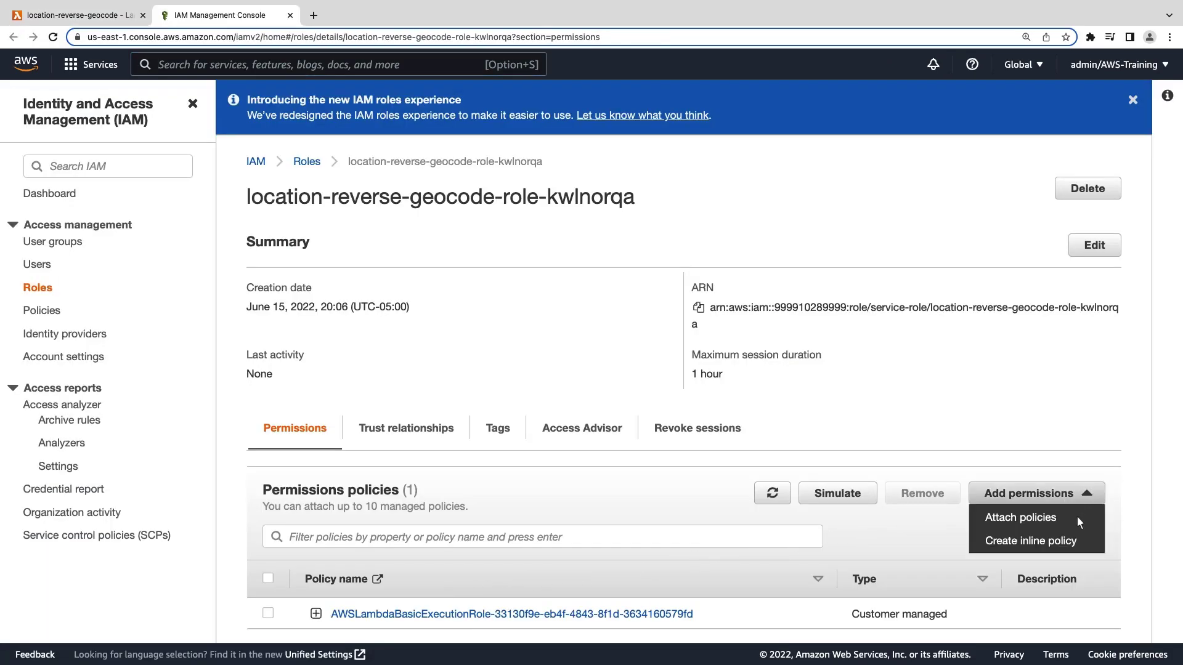
{"action": "left_click", "coordinate": [1063, 544]}
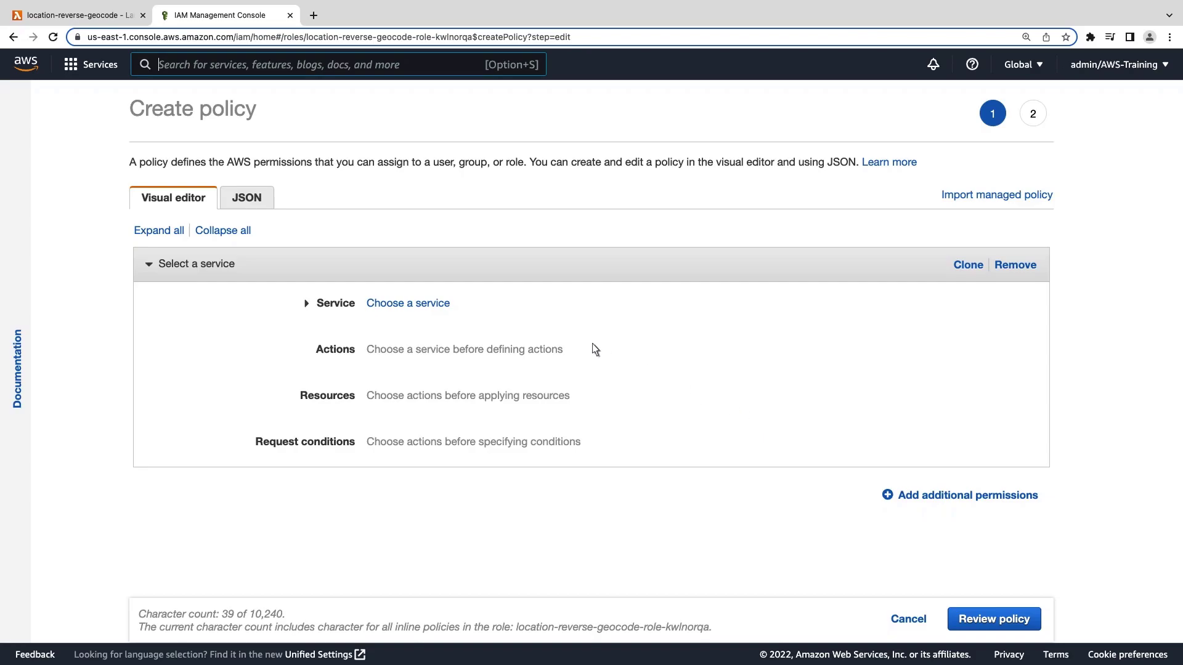
Step: Paste the Location access JSON and create it as the location-geocode policy
{"action": "left_click", "coordinate": [254, 202]}
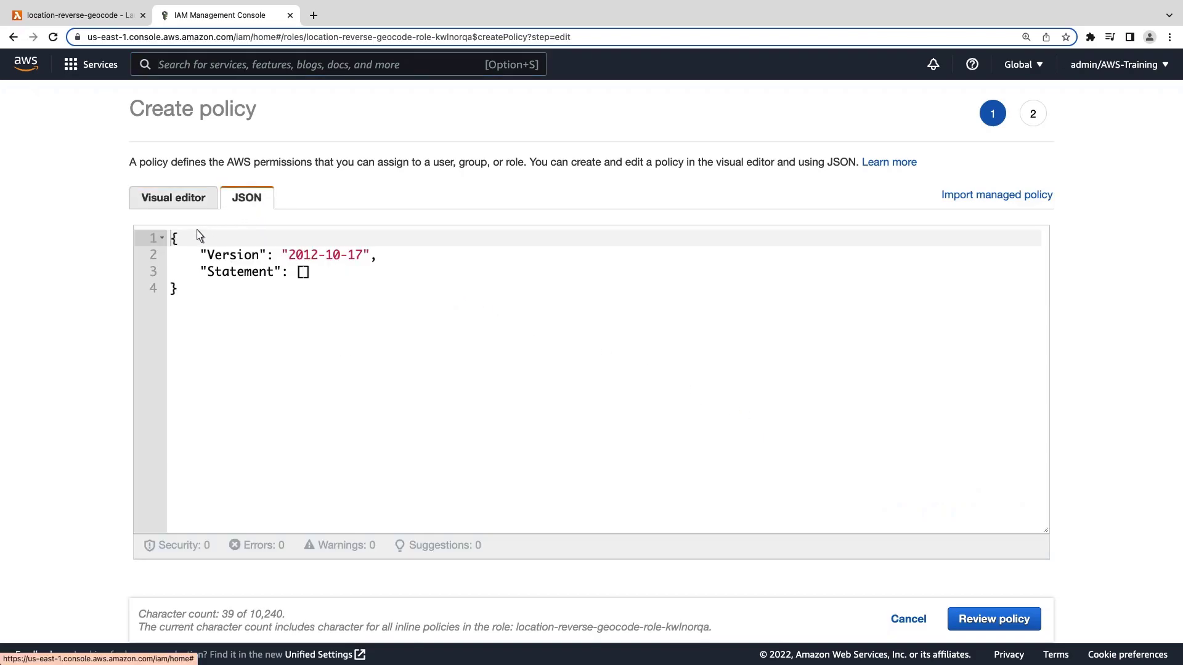
{"action": "left_click", "coordinate": [176, 243]}
{"action": "key", "text": "ctrl+a"}
{"action": "key", "text": "ctrl+v"}
{"action": "left_click", "coordinate": [967, 624]}
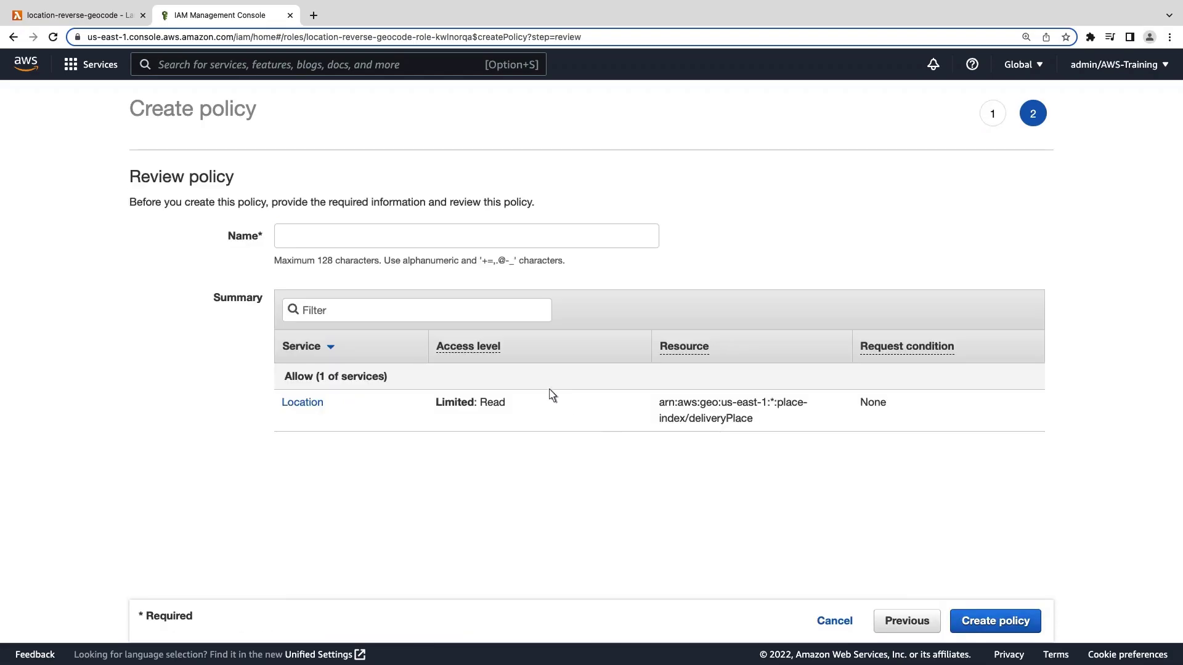
{"action": "left_click", "coordinate": [284, 245]}
{"action": "type", "text": "location-geocode"}
{"action": "left_click", "coordinate": [982, 624]}
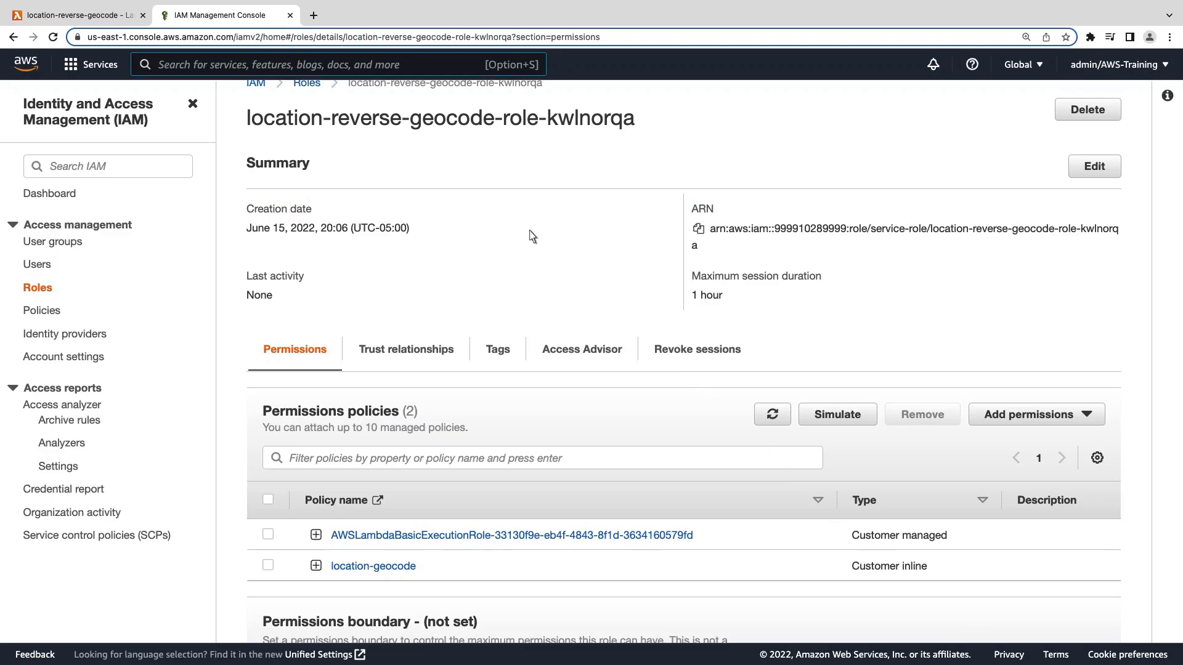
Step: Replace the starter handler with the boto3 long/lat reverse-geocode code and deploy it
{"action": "left_click", "coordinate": [291, 16]}
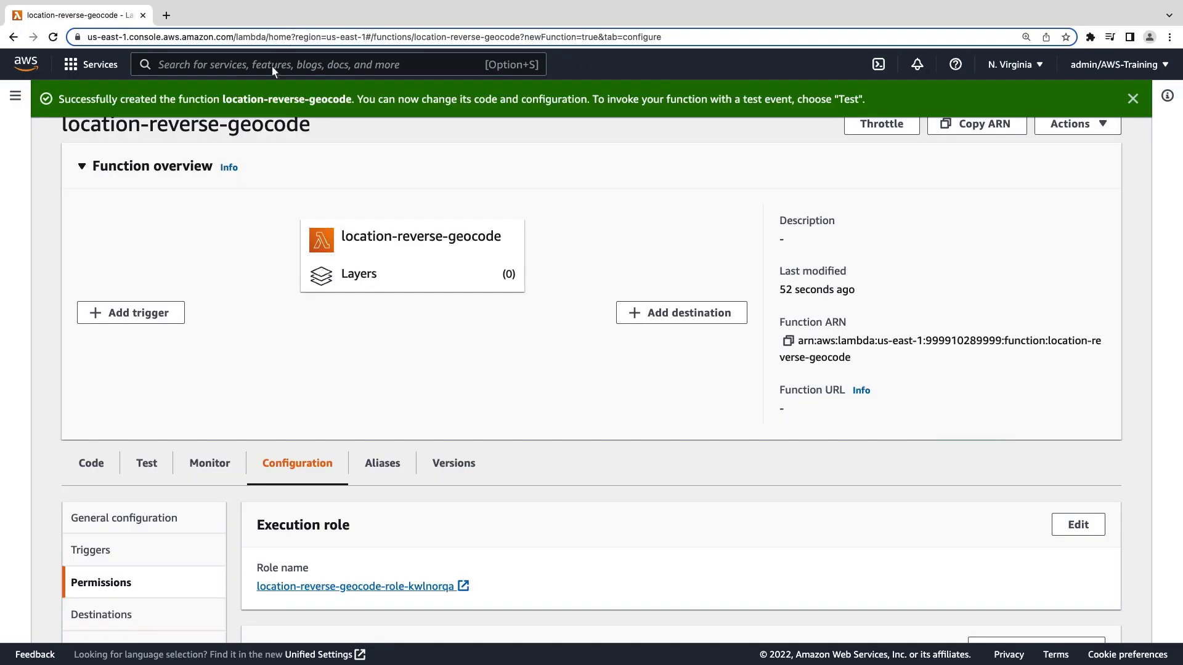
{"action": "left_click", "coordinate": [101, 467]}
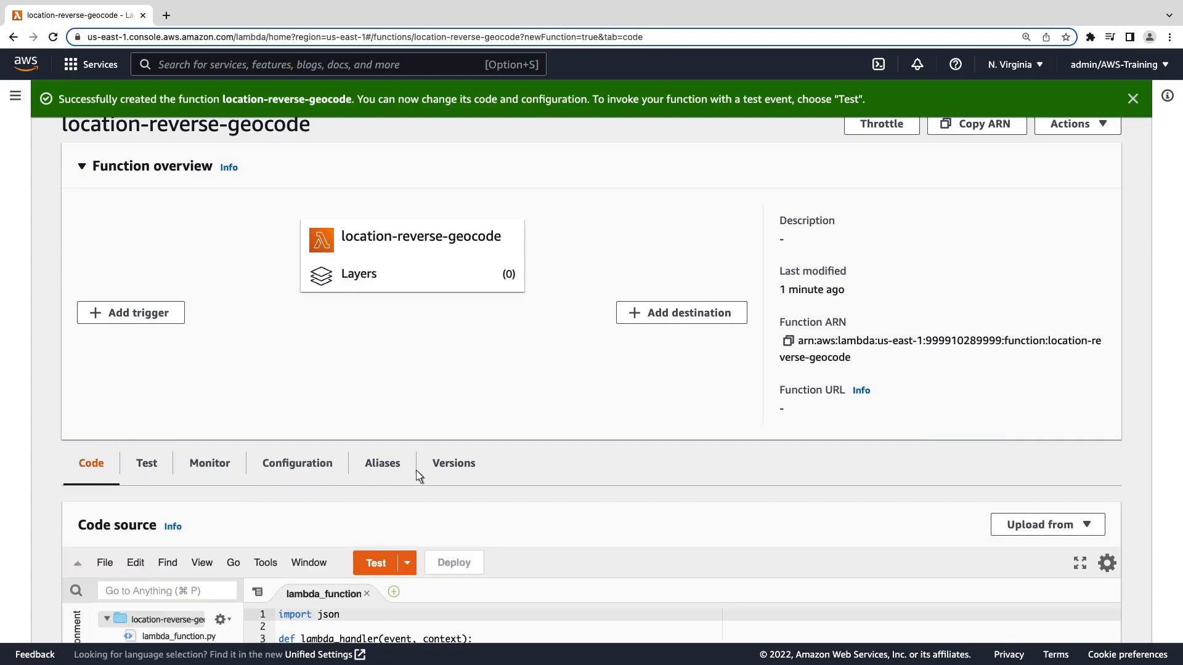
{"action": "scroll", "coordinate": [1149, 488], "scroll_direction": "down", "scroll_amount": 2}
{"action": "scroll", "coordinate": [1177, 486], "scroll_direction": "down", "scroll_amount": 3}
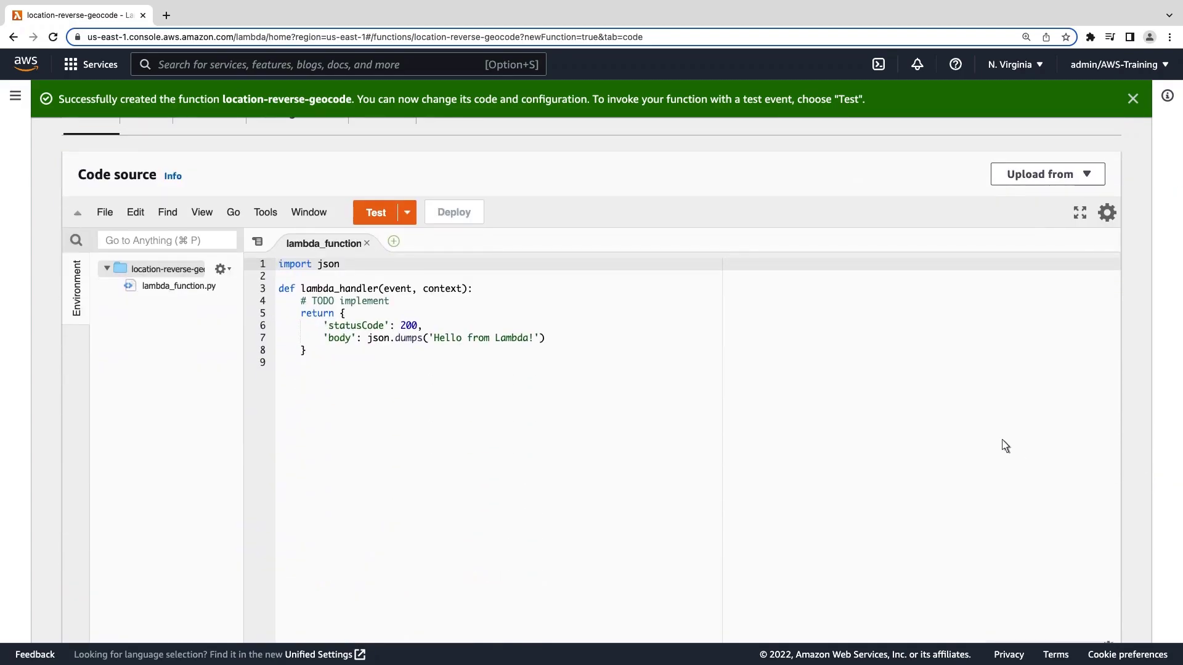
{"action": "key", "text": "ctrl+a"}
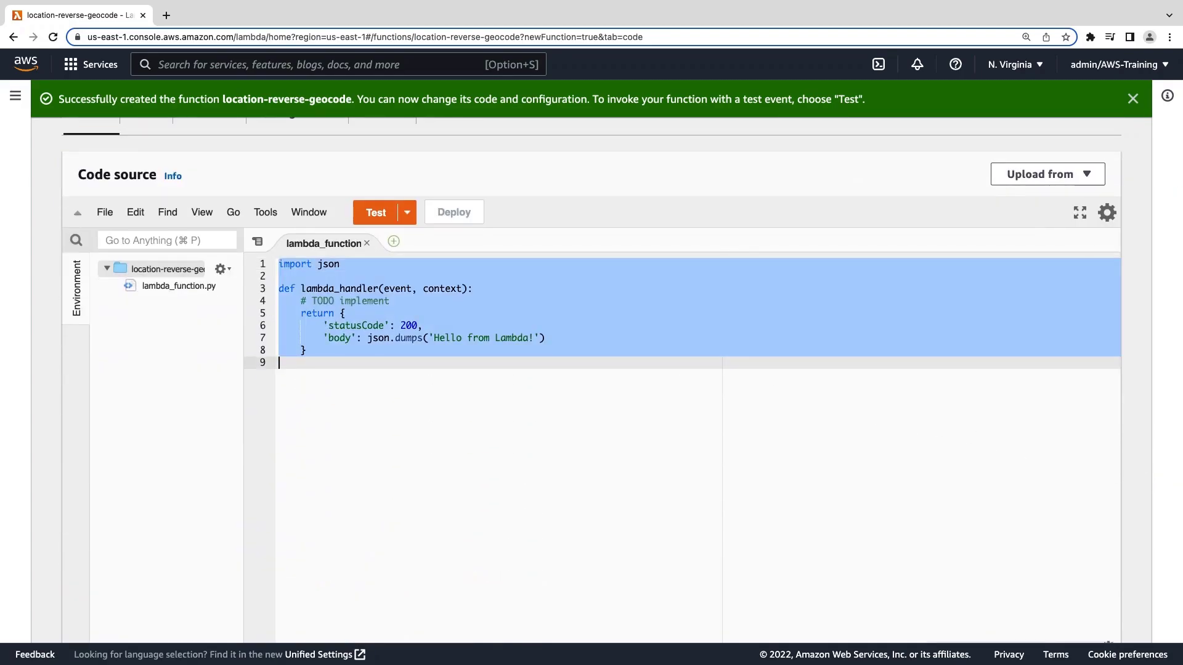
{"action": "key", "text": "ctrl+v"}
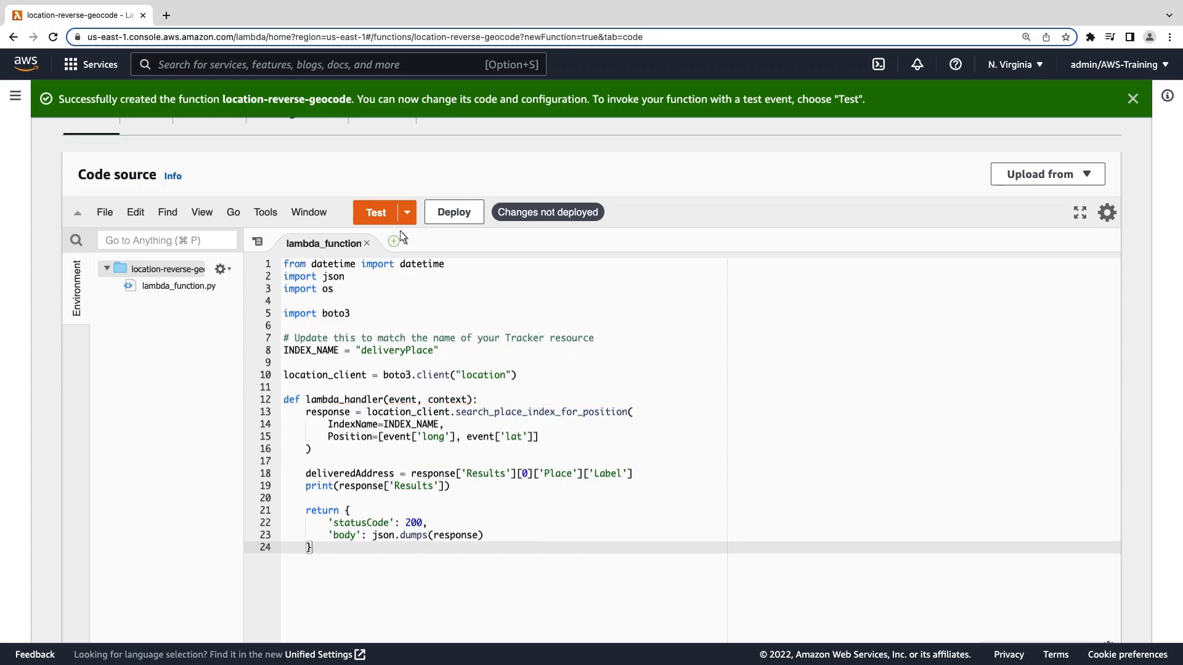
{"action": "left_click", "coordinate": [445, 218]}
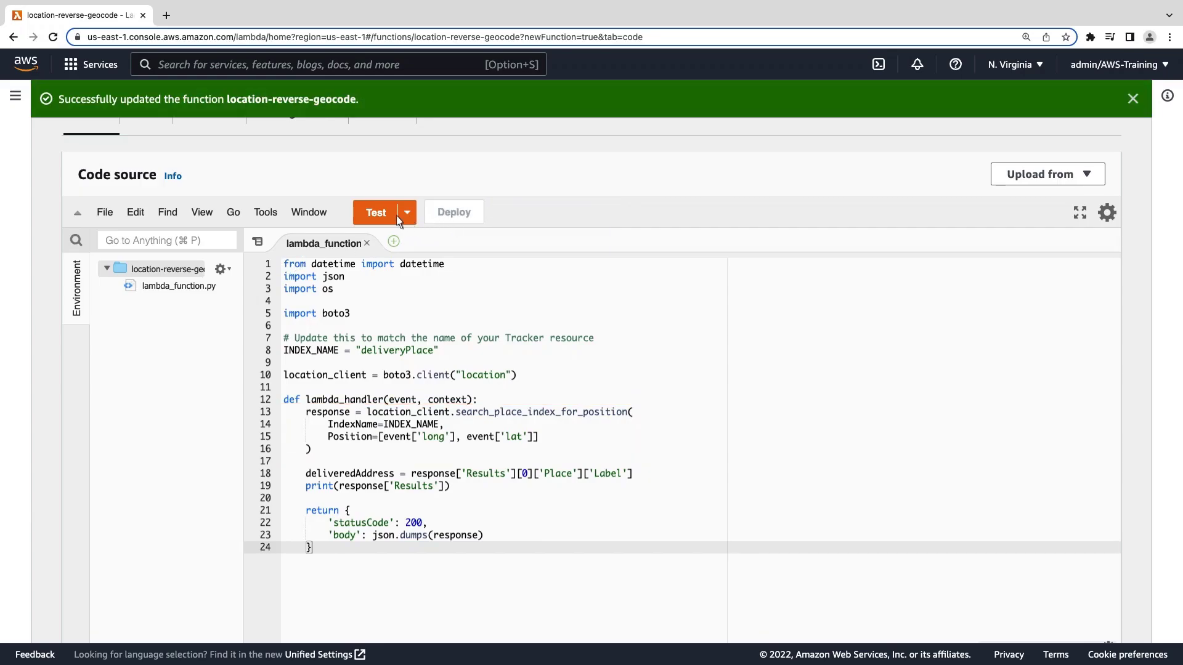
Step: Save testEvent with long/lat coordinates and run it, returning the Alabaster, AL 35007 address
{"action": "left_click", "coordinate": [376, 213]}
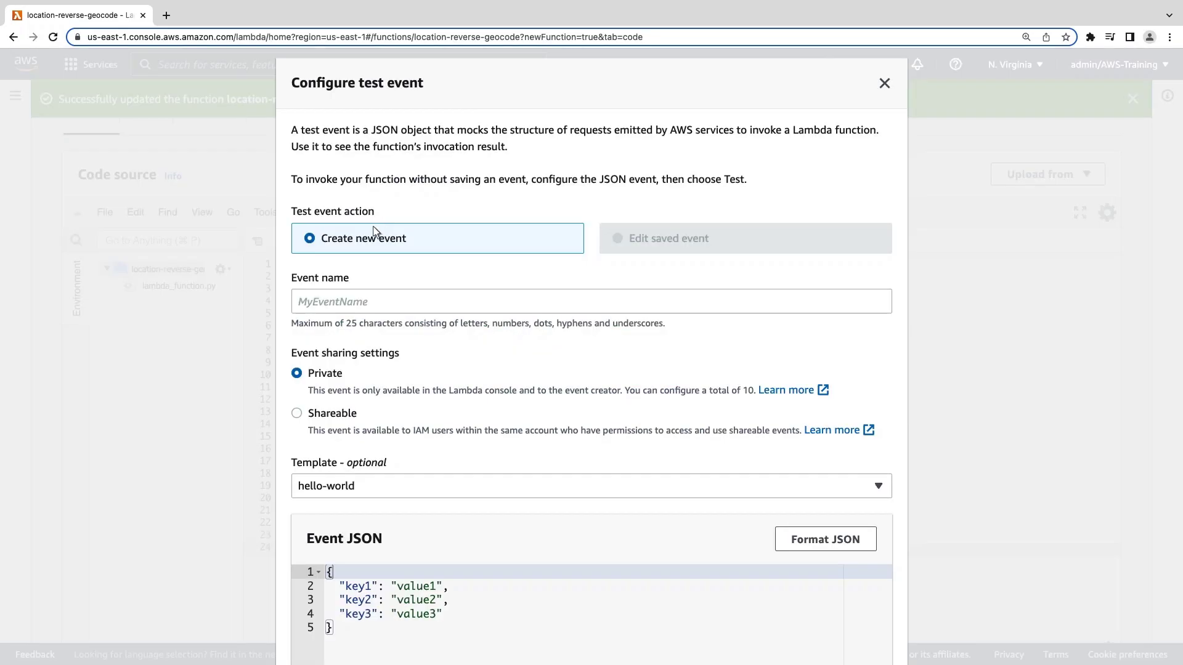
{"action": "left_click", "coordinate": [304, 305]}
{"action": "type", "text": "testEvent"}
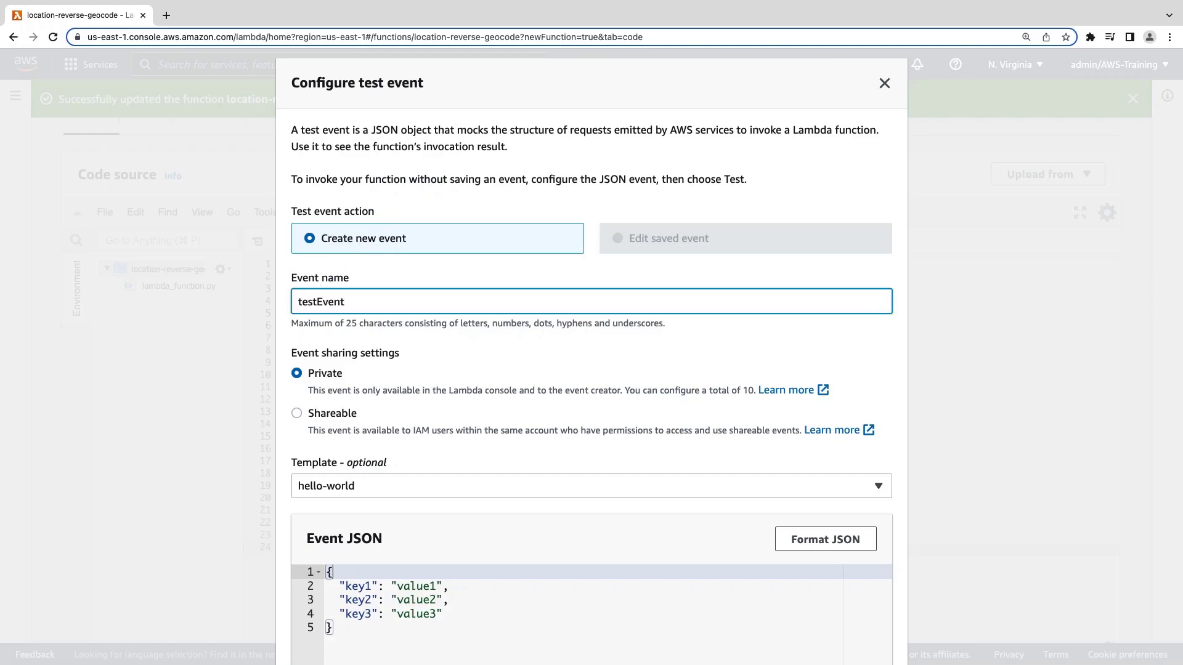
{"action": "left_click", "coordinate": [329, 573]}
{"action": "key", "text": "ctrl+a"}
{"action": "type", "text": "{   \"long\": -86.800824,   \"lat\": 33.257944 }"}
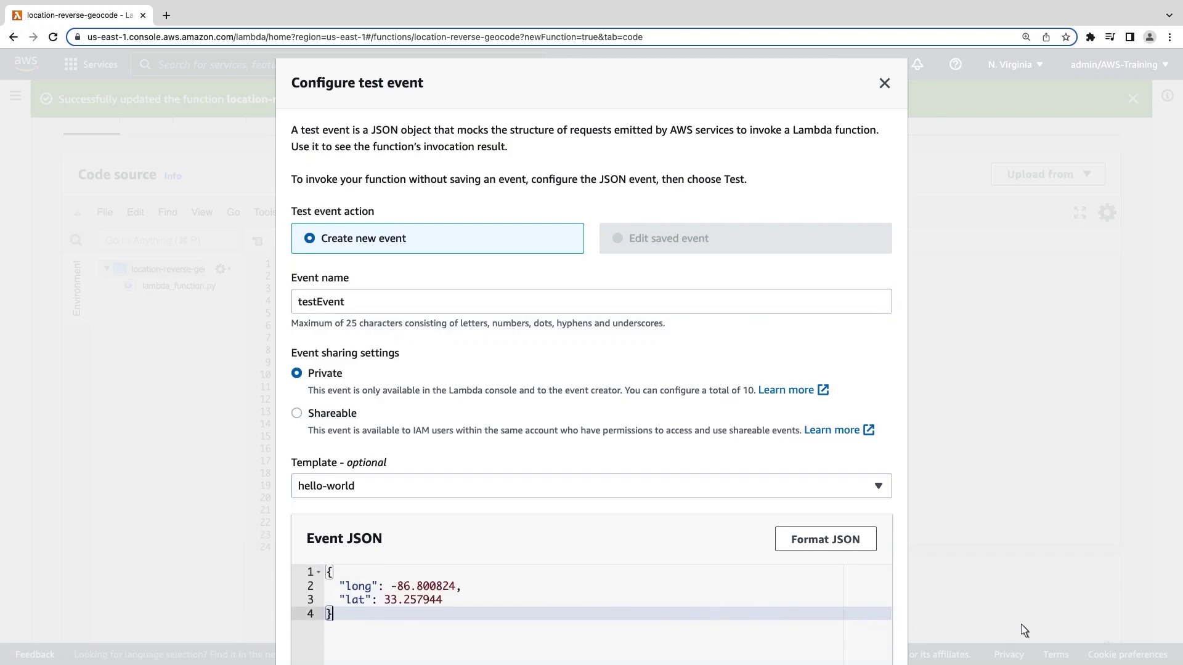
{"action": "scroll", "coordinate": [1180, 641], "scroll_direction": "down", "scroll_amount": 5}
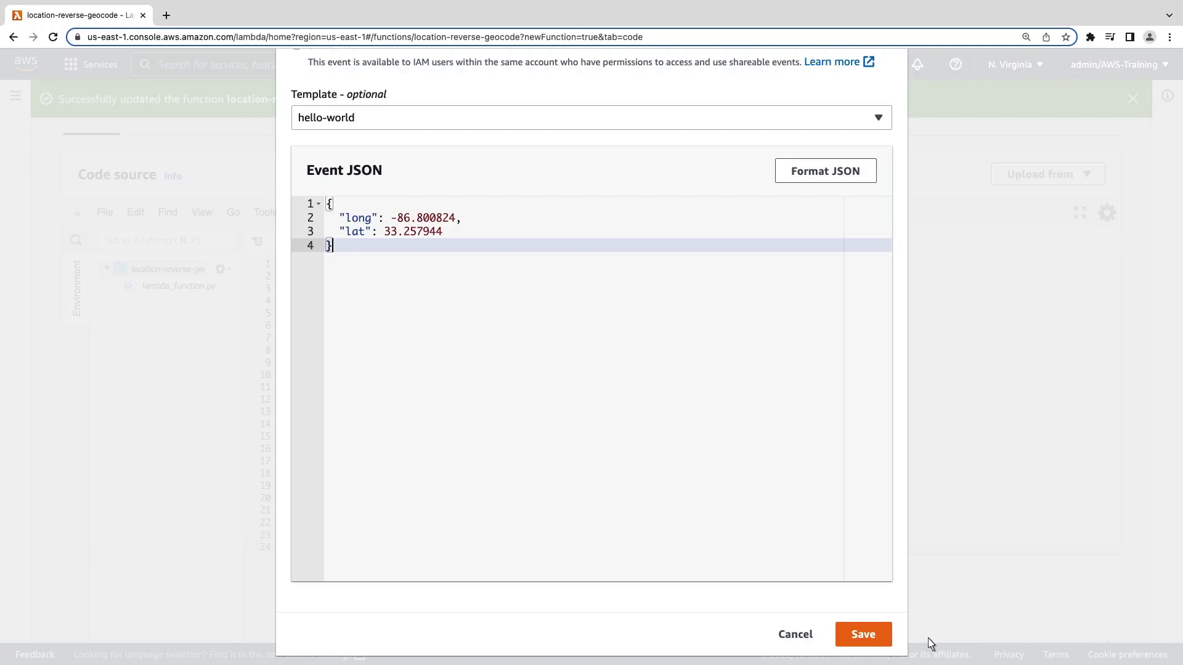
{"action": "left_click", "coordinate": [864, 635]}
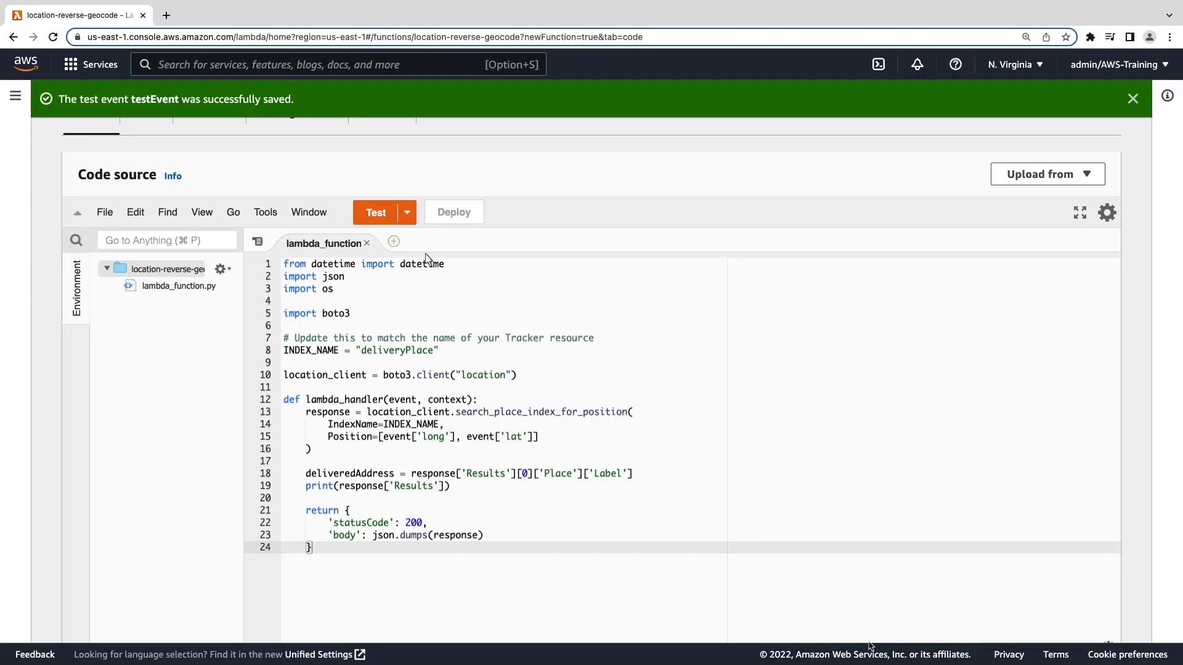
{"action": "left_click", "coordinate": [383, 215]}
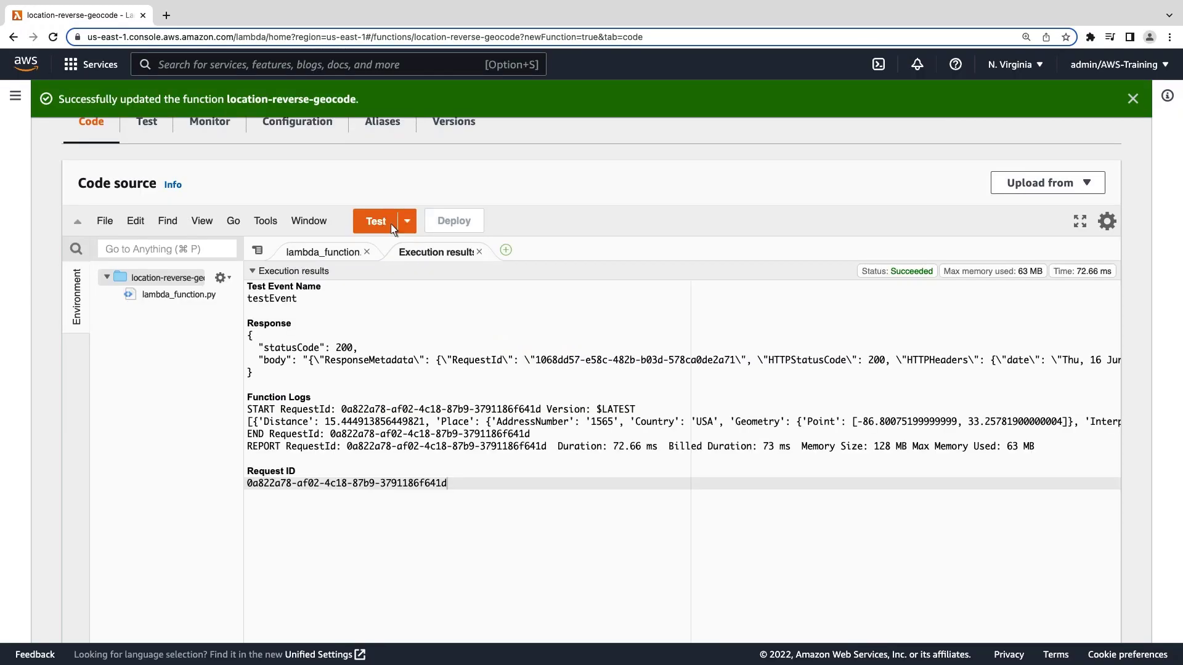
{"action": "scroll", "coordinate": [682, 416], "scroll_direction": "right", "scroll_amount": 10}
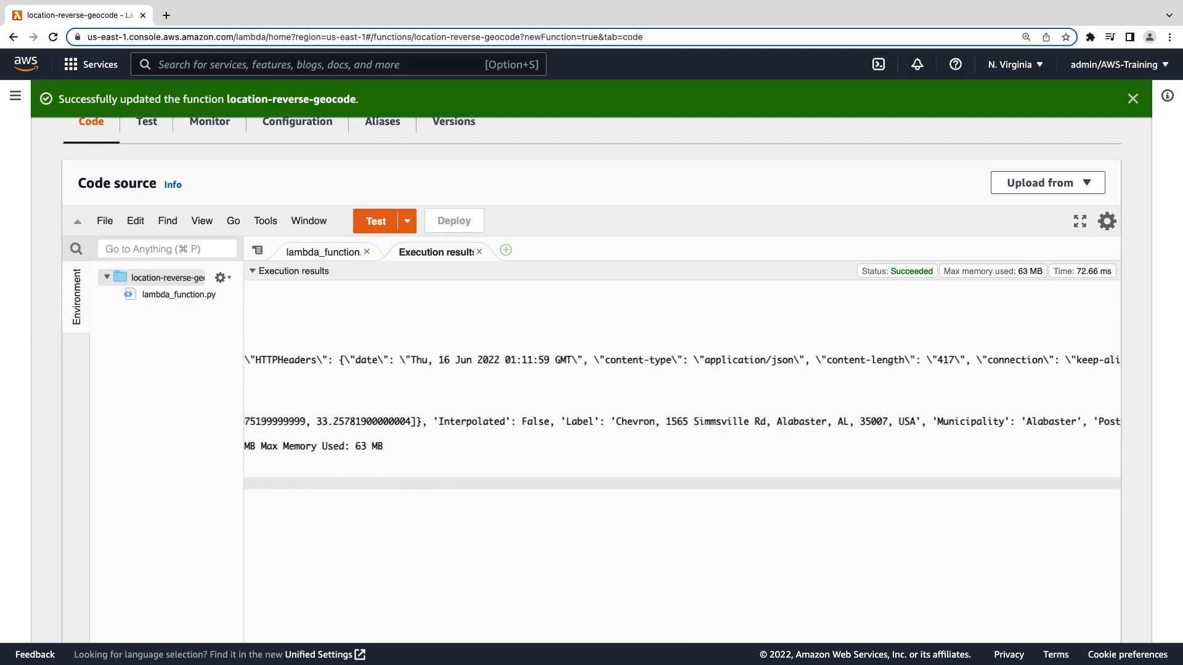
{"action": "scroll", "coordinate": [682, 416], "scroll_direction": "right", "scroll_amount": 5}
{"action": "scroll", "coordinate": [682, 415], "scroll_direction": "right", "scroll_amount": 5}
{"action": "scroll", "coordinate": [682, 415], "scroll_direction": "right", "scroll_amount": 5}
{"action": "scroll", "coordinate": [682, 416], "scroll_direction": "right", "scroll_amount": 5}
{"action": "scroll", "coordinate": [682, 416], "scroll_direction": "right", "scroll_amount": 5}
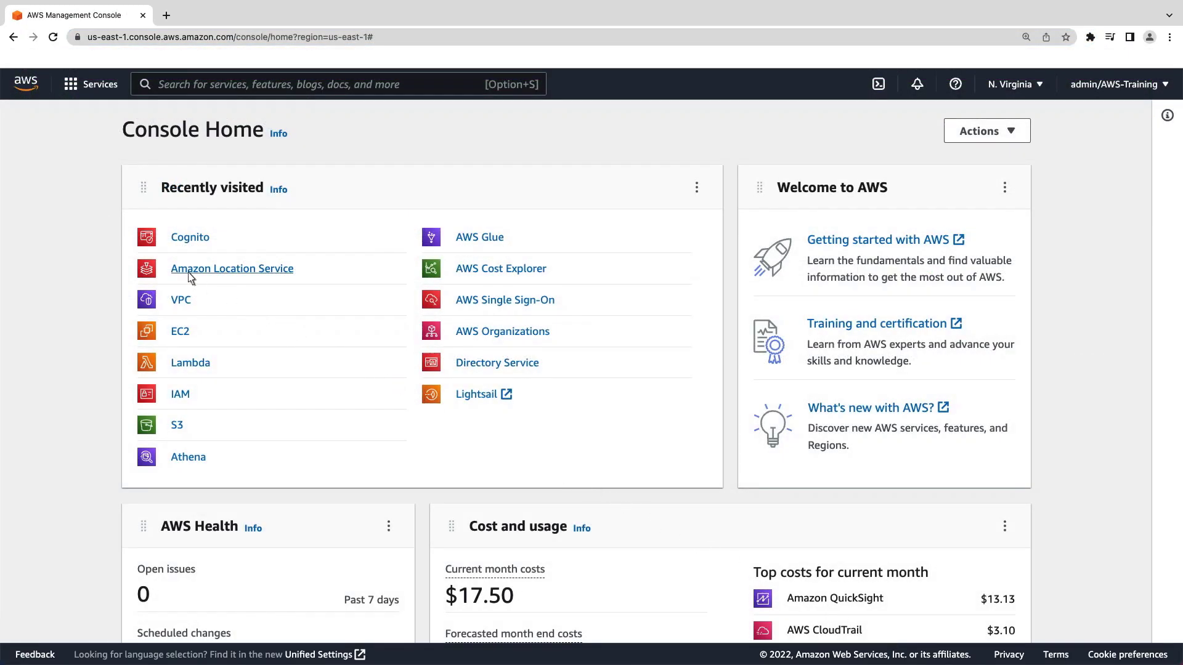
Step: Create an Esri Street Map named map, accepting the Location terms, then view Place indexes
{"action": "left_click", "coordinate": [235, 272]}
{"action": "left_click", "coordinate": [45, 252]}
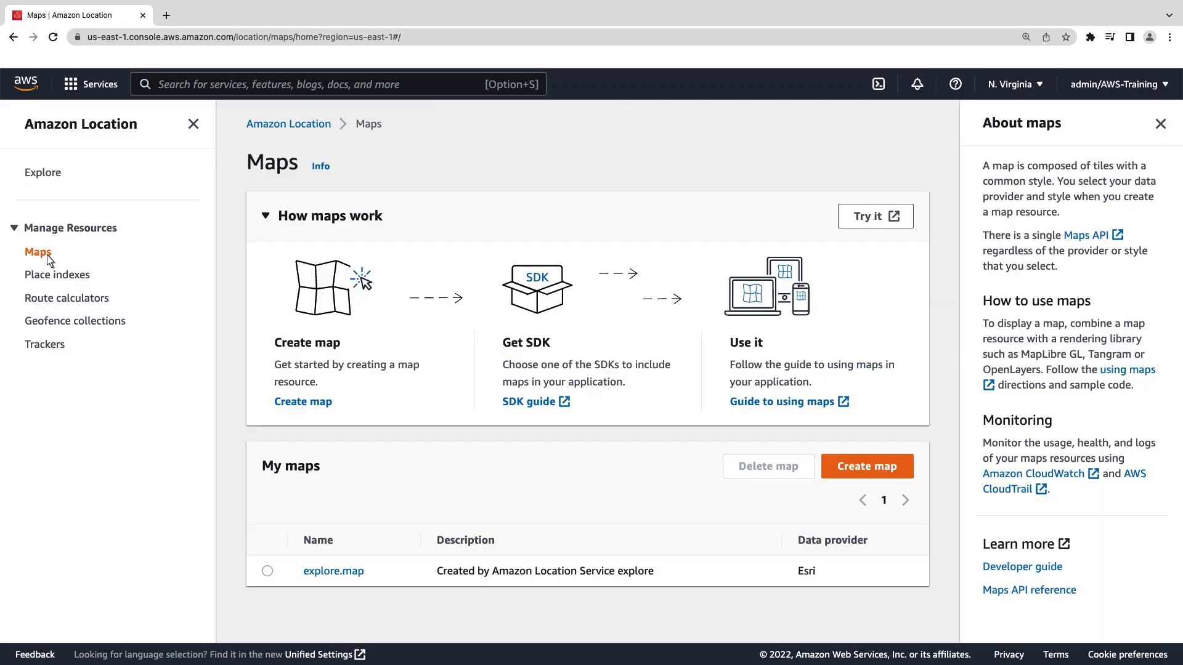
{"action": "left_click", "coordinate": [846, 468]}
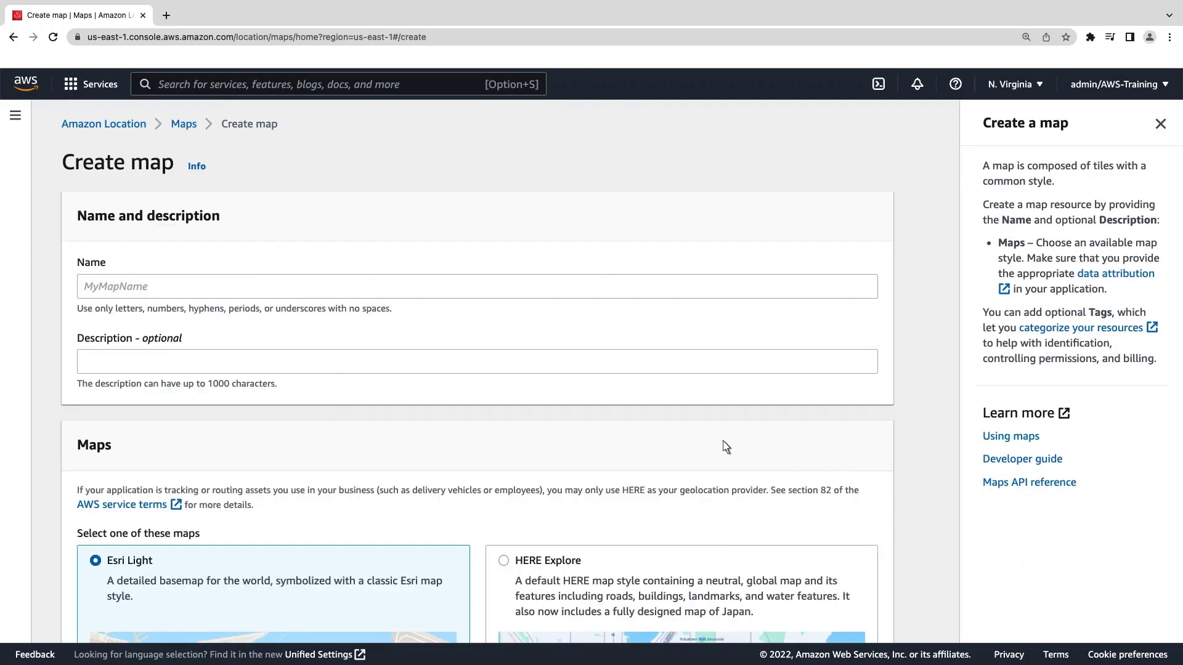
{"action": "left_click", "coordinate": [88, 291]}
{"action": "type", "text": "map"}
{"action": "scroll", "coordinate": [1165, 478], "scroll_direction": "down", "scroll_amount": 3}
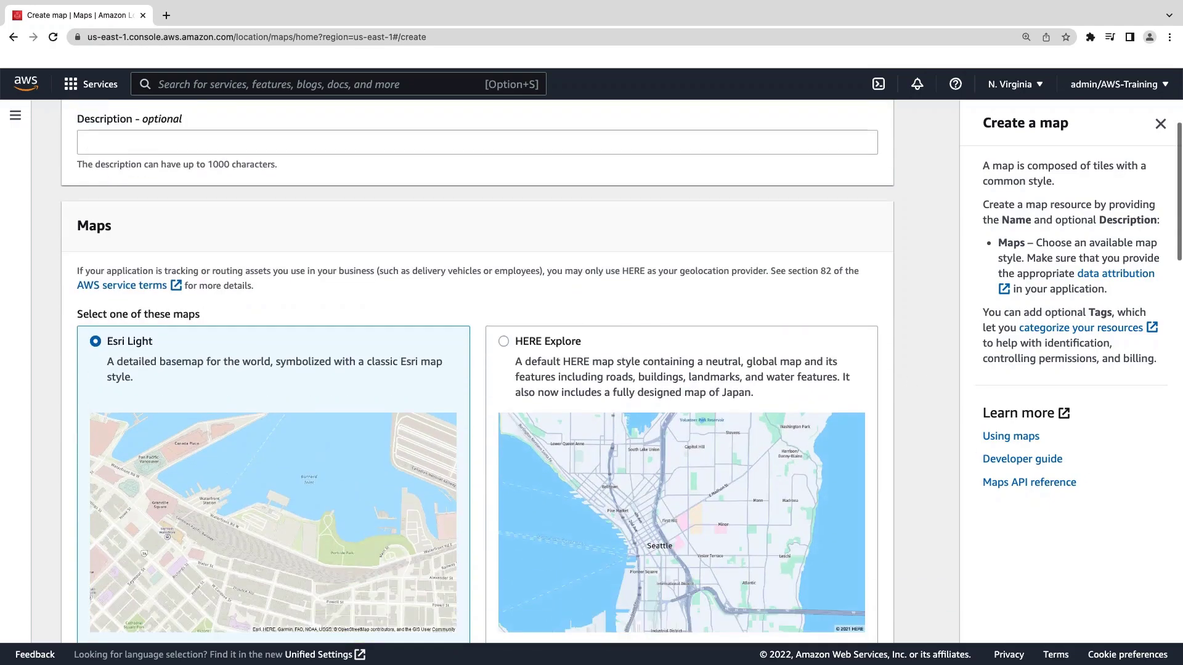
{"action": "scroll", "coordinate": [1165, 477], "scroll_direction": "down", "scroll_amount": 4}
{"action": "scroll", "coordinate": [1165, 478], "scroll_direction": "down", "scroll_amount": 2}
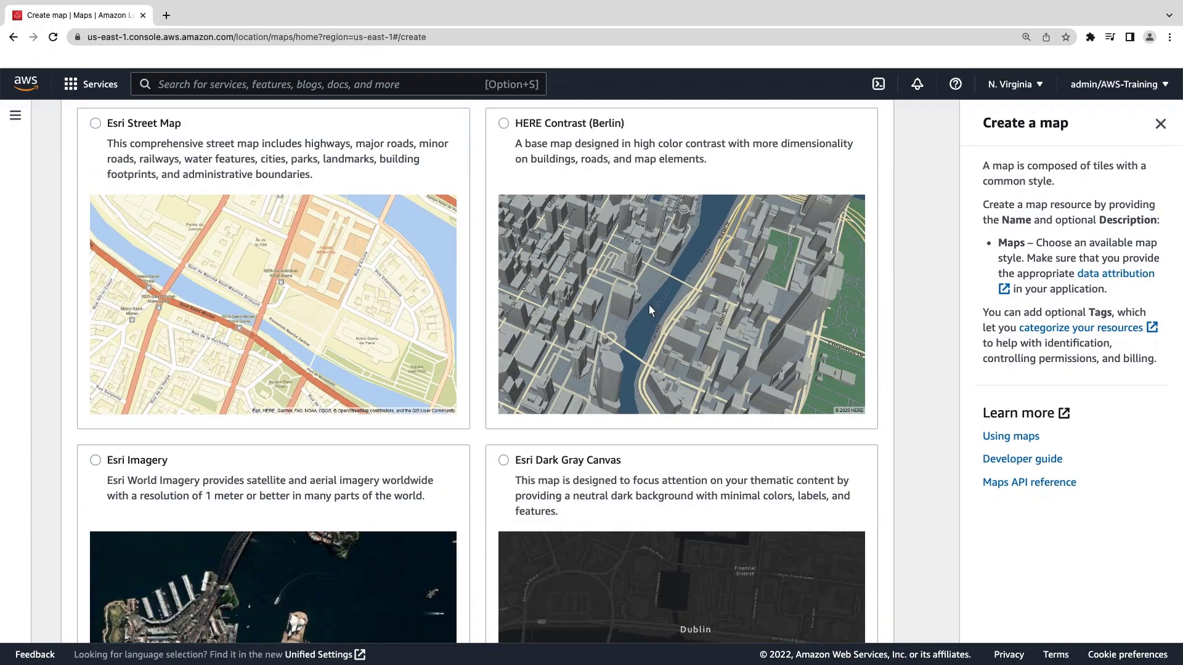
{"action": "left_click", "coordinate": [96, 124]}
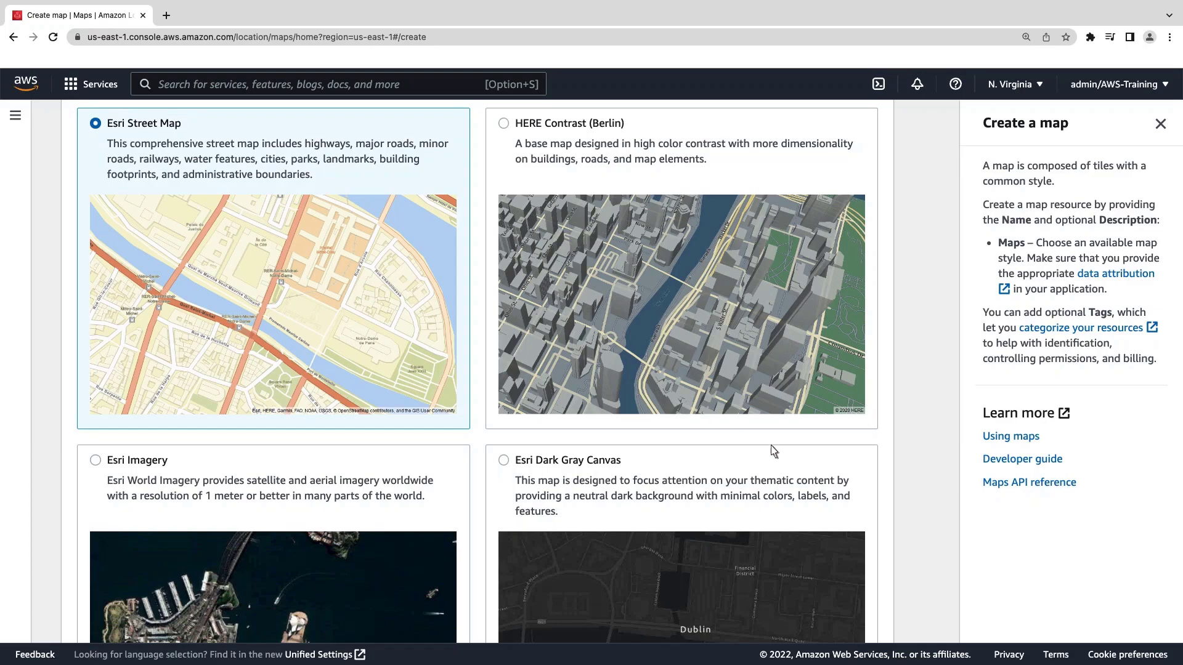
{"action": "scroll", "coordinate": [1156, 640], "scroll_direction": "down", "scroll_amount": 5}
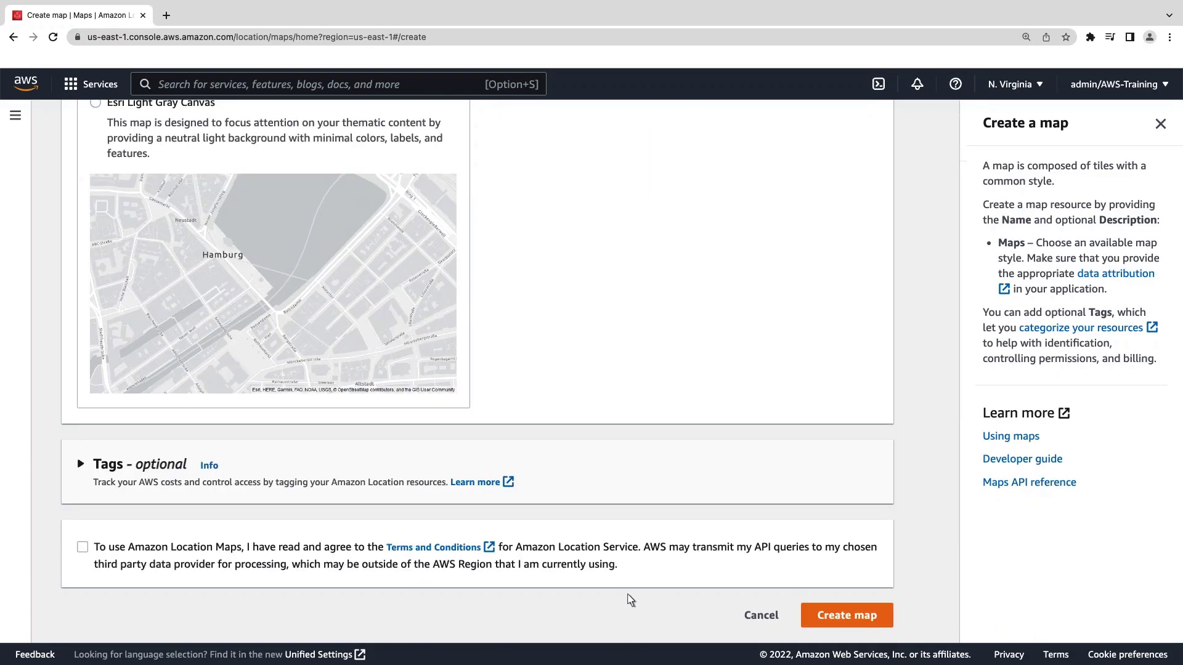
{"action": "left_click", "coordinate": [84, 548]}
{"action": "left_click", "coordinate": [823, 615]}
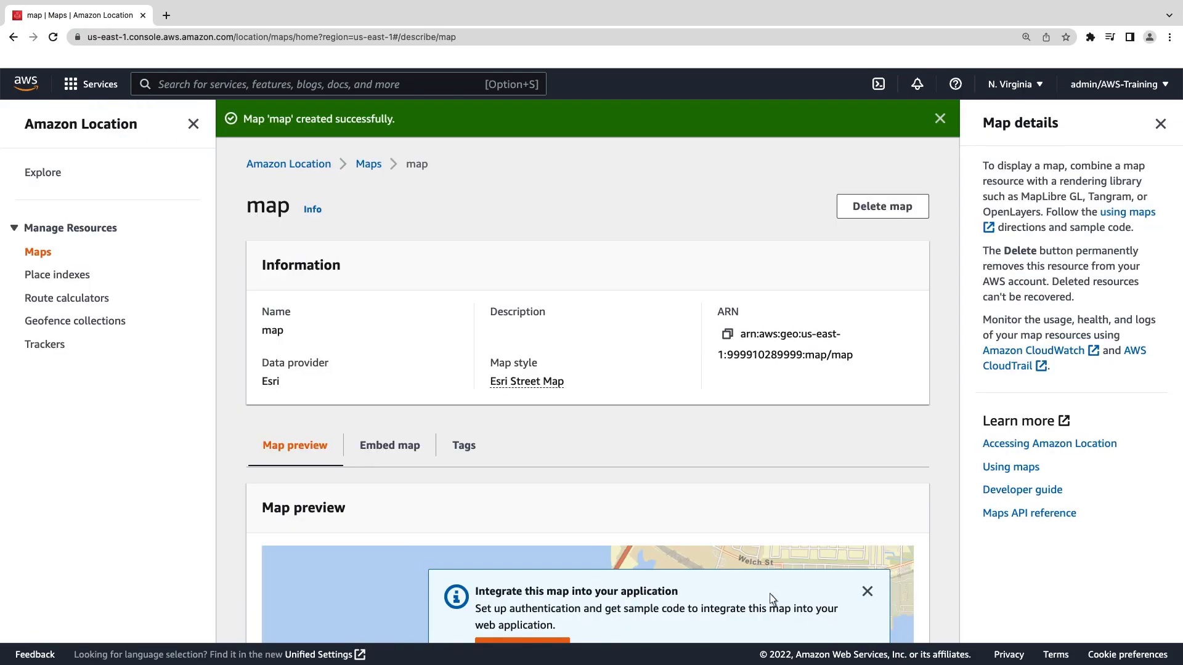
{"action": "left_click", "coordinate": [85, 280]}
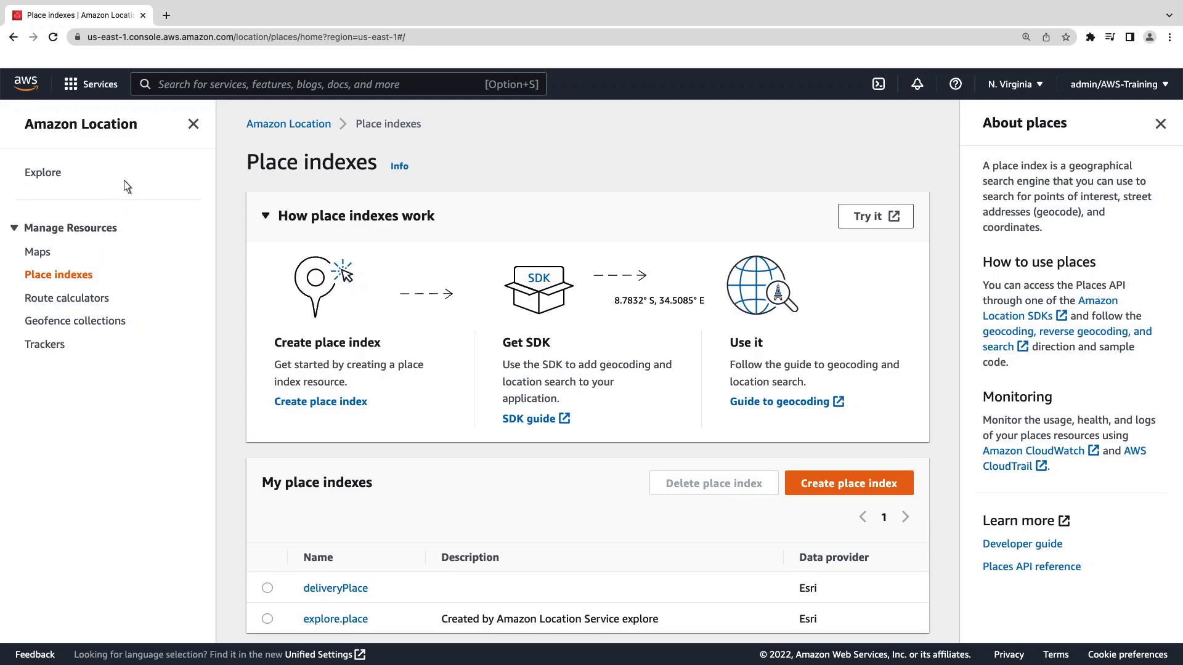
Step: Create the Cognito identity pool deliveryApp with unauthenticated identities enabled
{"action": "left_click", "coordinate": [162, 88]}
{"action": "type", "text": "cognito"}
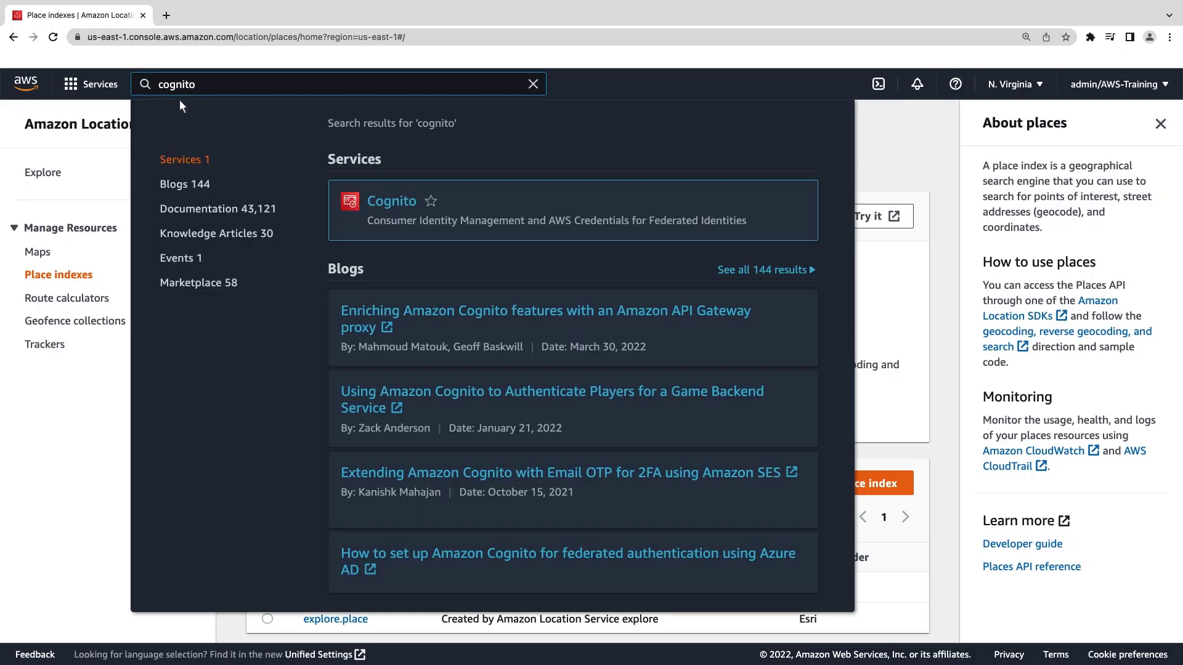
{"action": "left_click", "coordinate": [376, 205]}
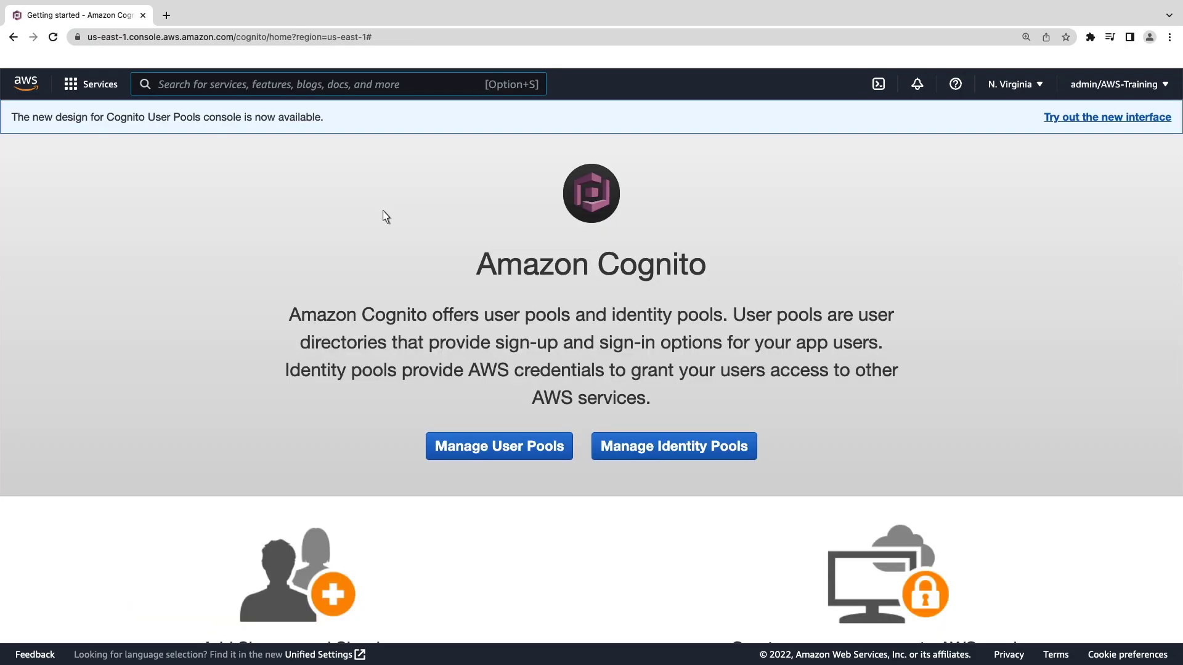
{"action": "left_click", "coordinate": [616, 456]}
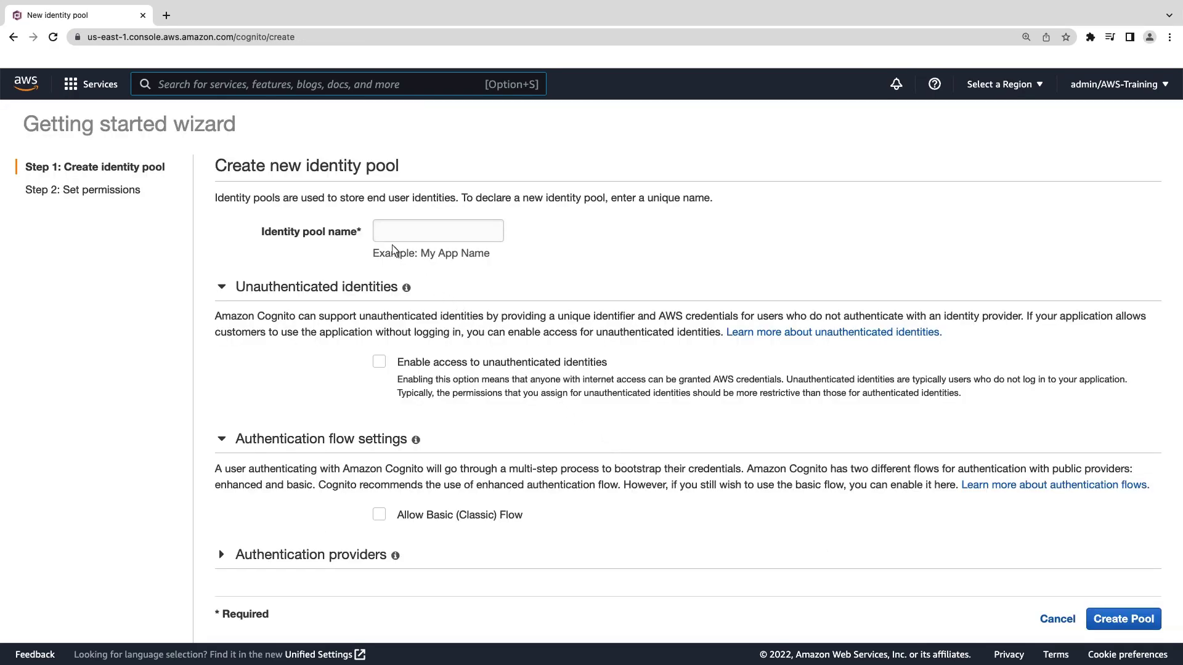
{"action": "left_click", "coordinate": [421, 231]}
{"action": "type", "text": "deliveryApp"}
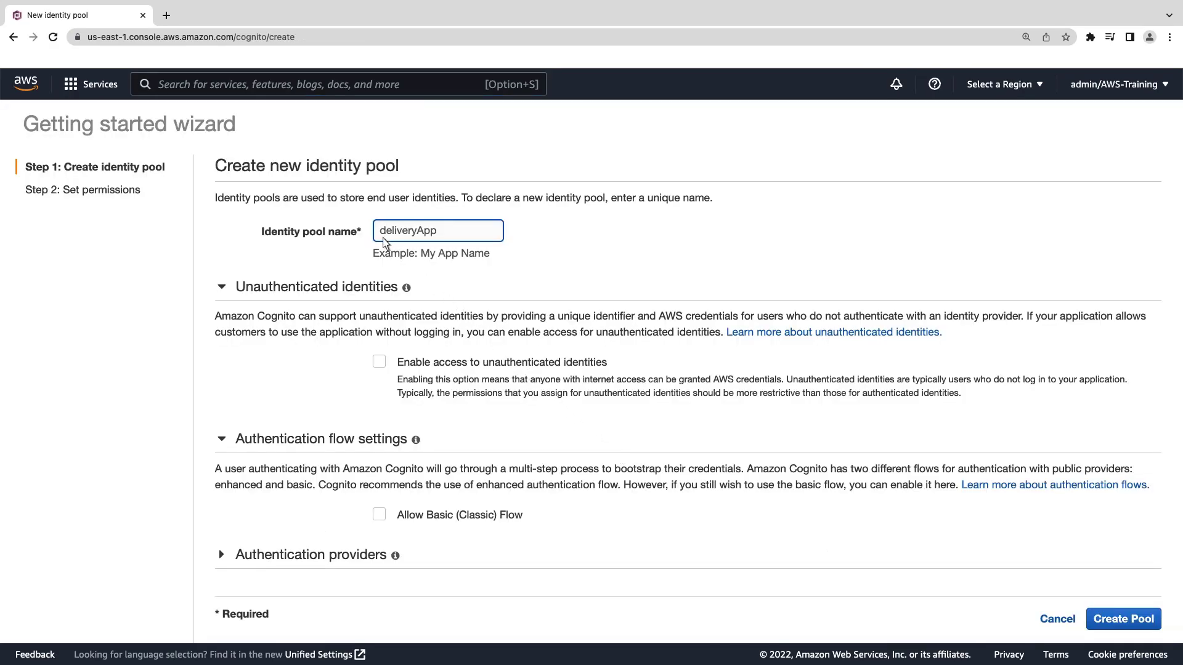
{"action": "left_click", "coordinate": [379, 361]}
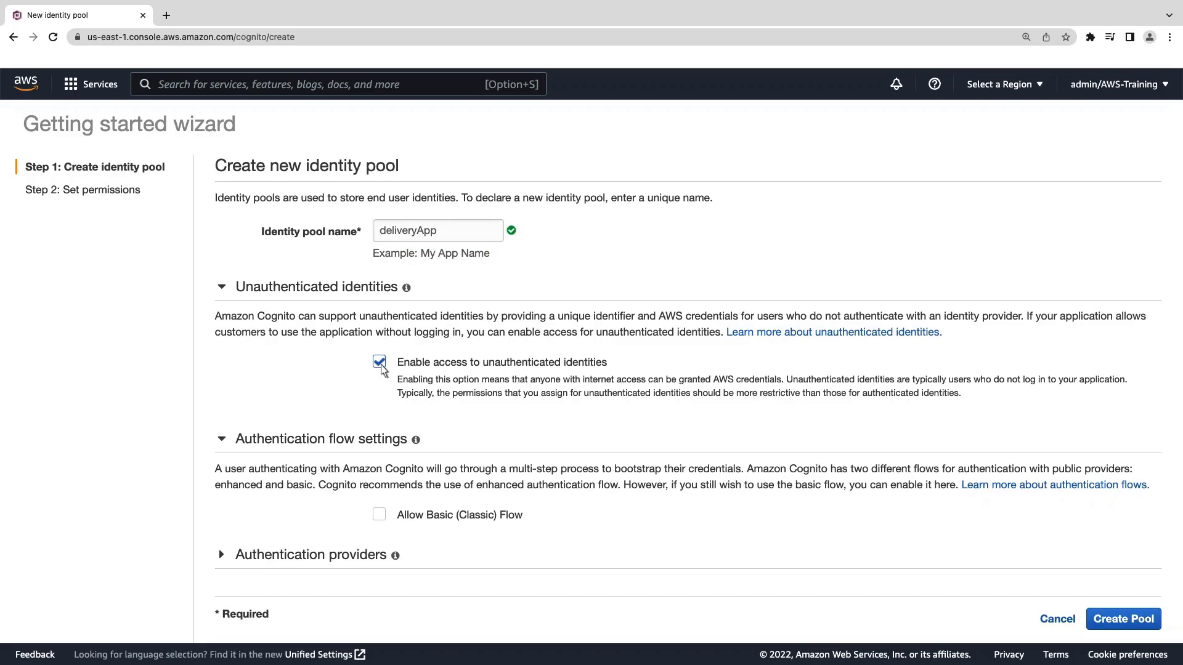
{"action": "left_click", "coordinate": [1100, 628]}
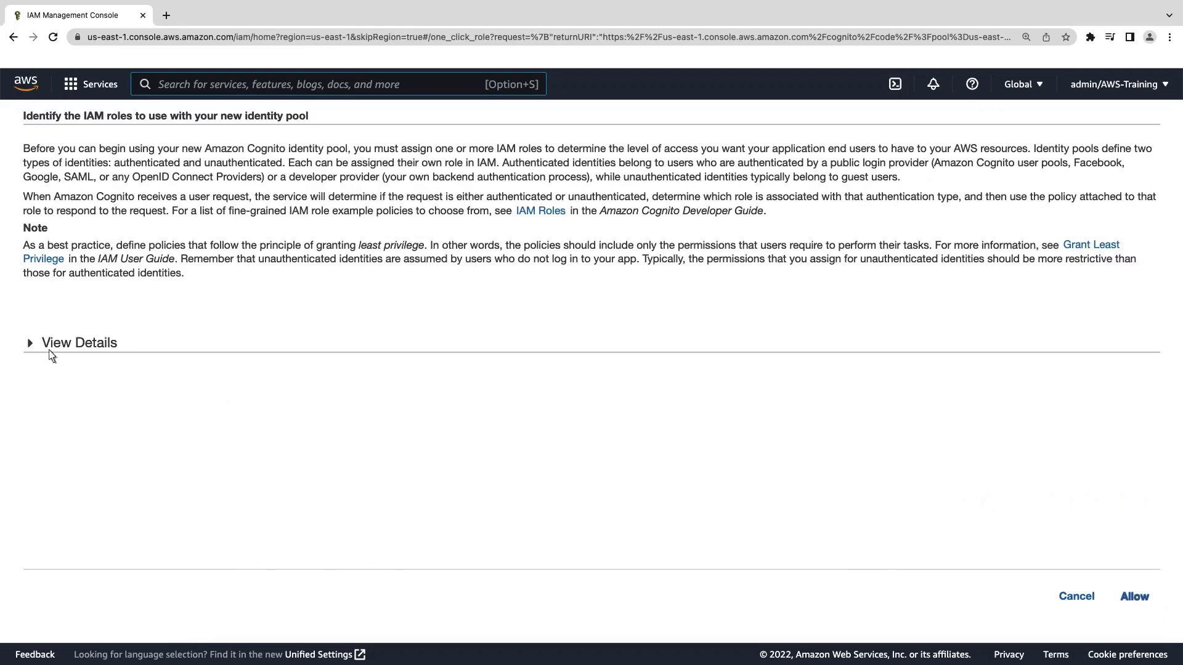
Step: Review the Auth and Unauth role details and allow creating both Cognito IAM roles
{"action": "left_click", "coordinate": [46, 347]}
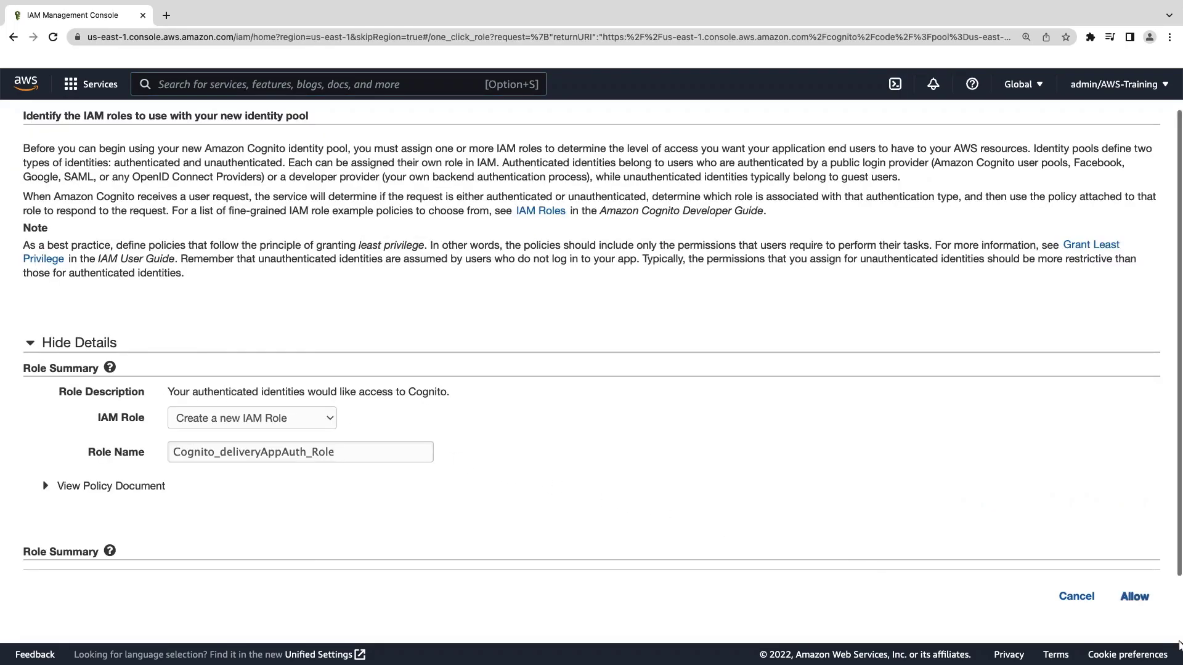
{"action": "scroll", "coordinate": [1151, 639], "scroll_direction": "down", "scroll_amount": 2}
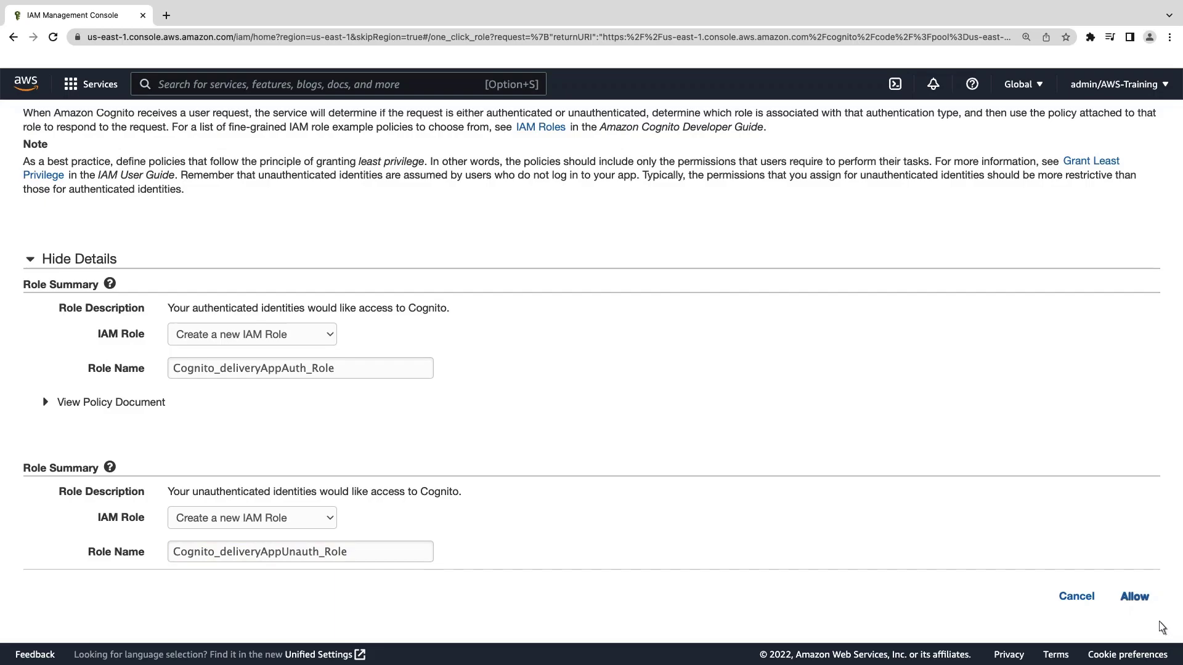
{"action": "left_click", "coordinate": [1135, 598]}
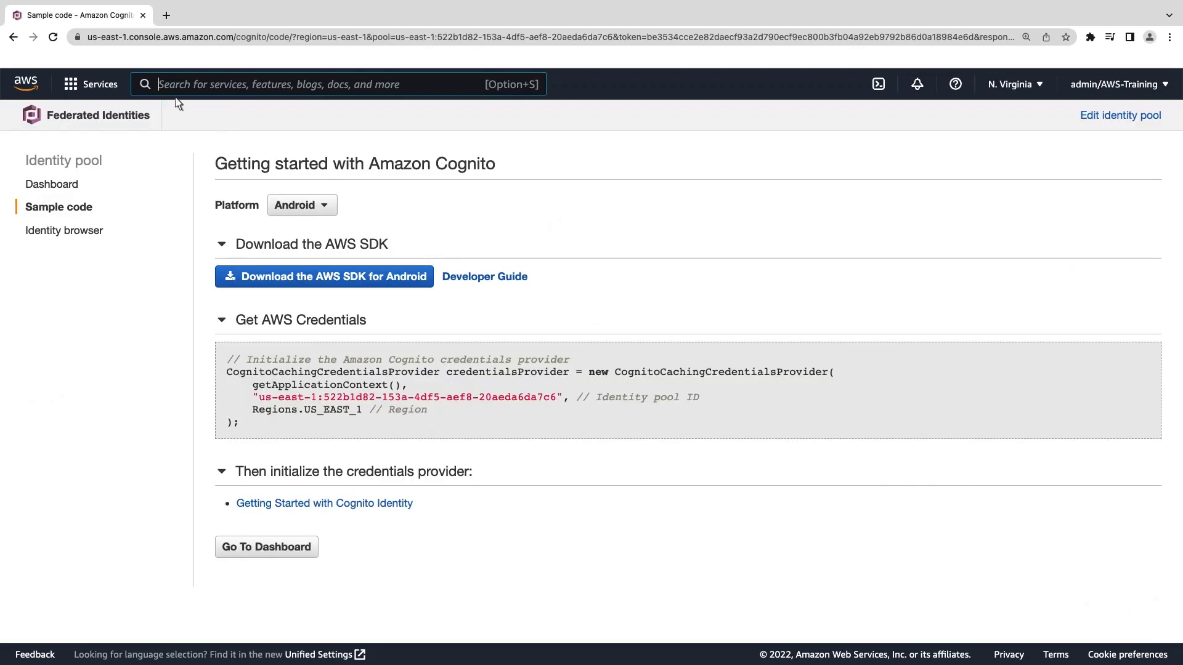
Step: Open Cognito_deliveryAppUnauth_Role from the IAM Roles list
{"action": "left_click", "coordinate": [165, 86]}
{"action": "type", "text": "iam"}
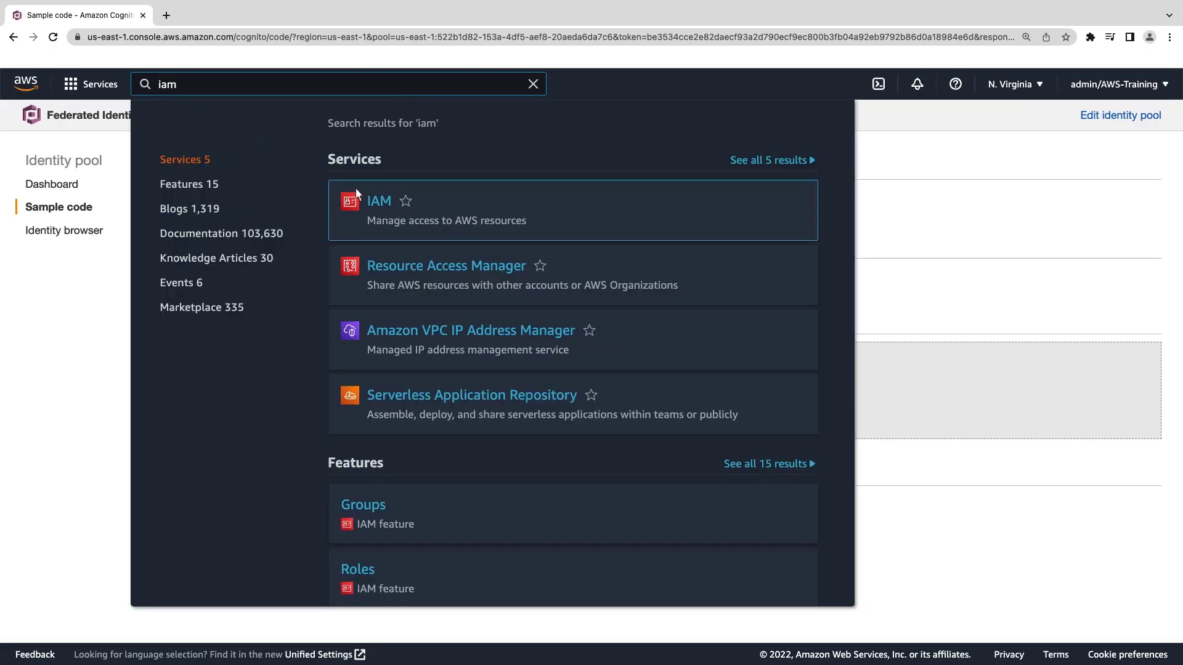
{"action": "left_click", "coordinate": [386, 203]}
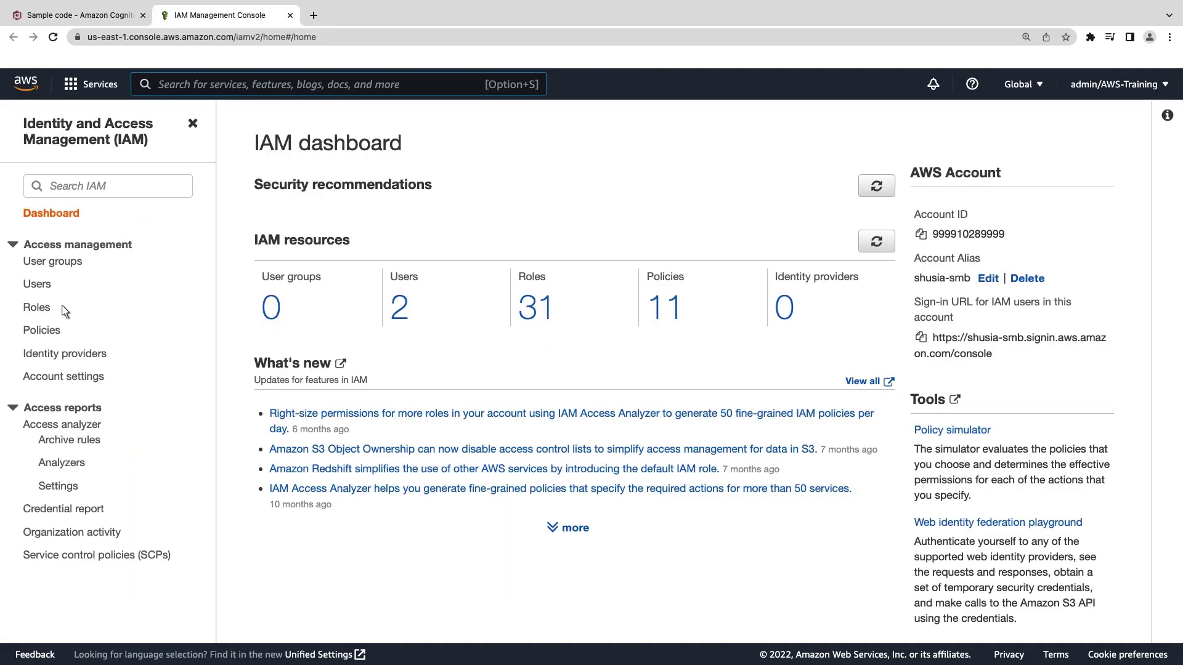
{"action": "left_click", "coordinate": [37, 306]}
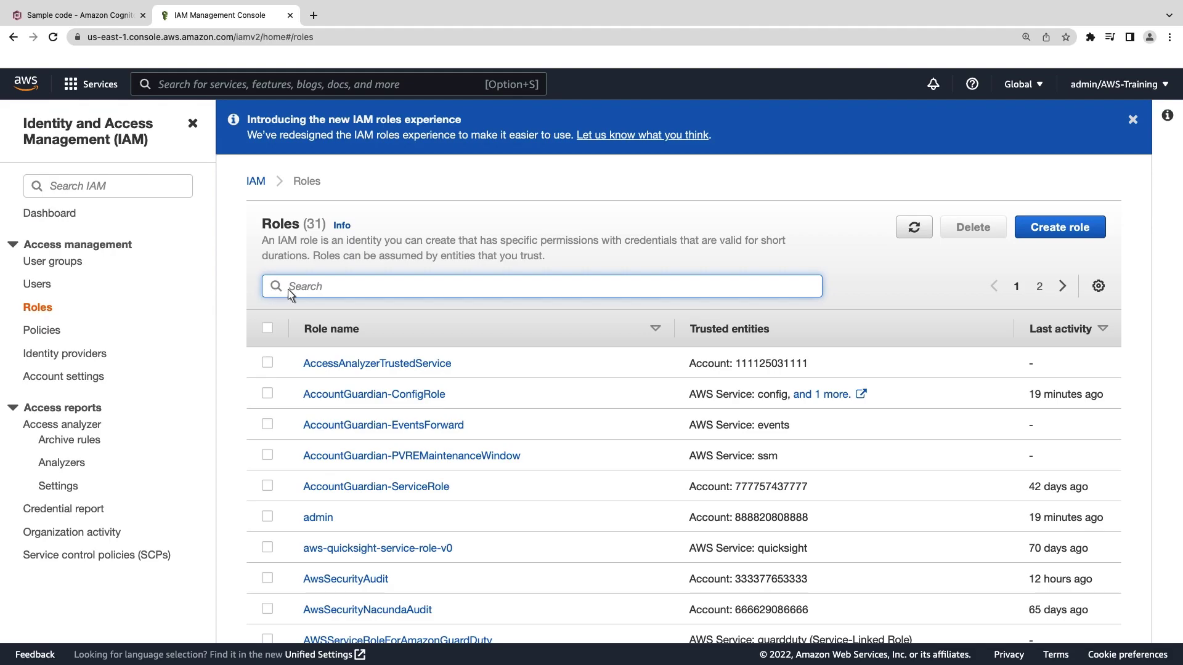
{"action": "type", "text": "cognito"}
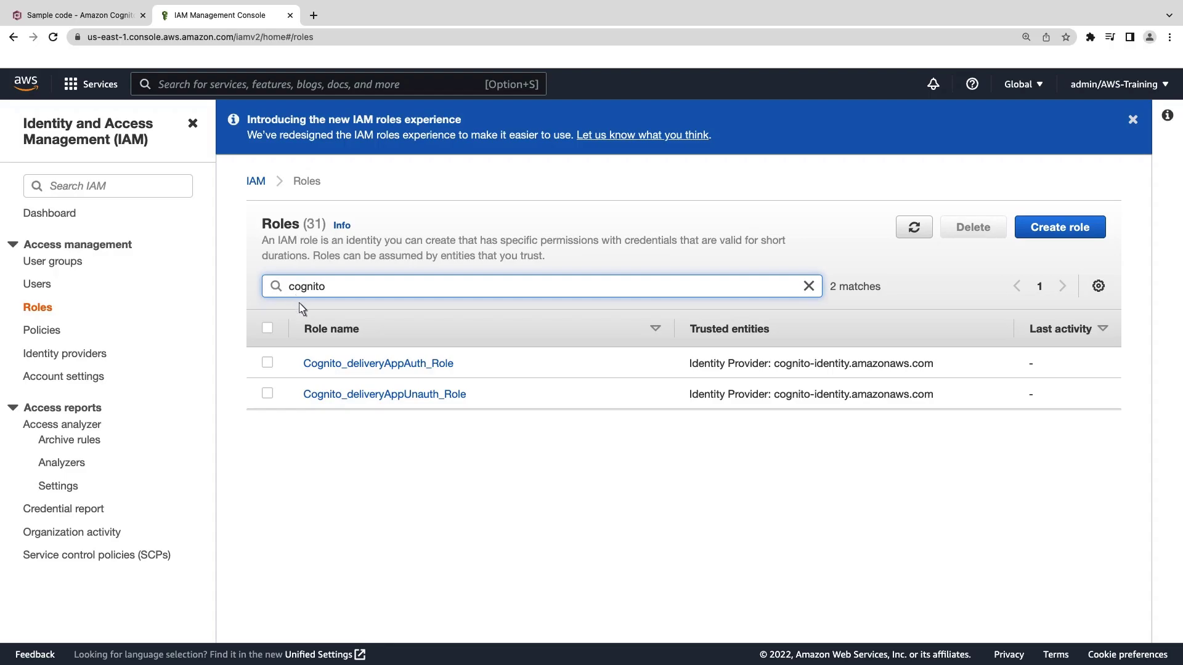
{"action": "left_click", "coordinate": [372, 398]}
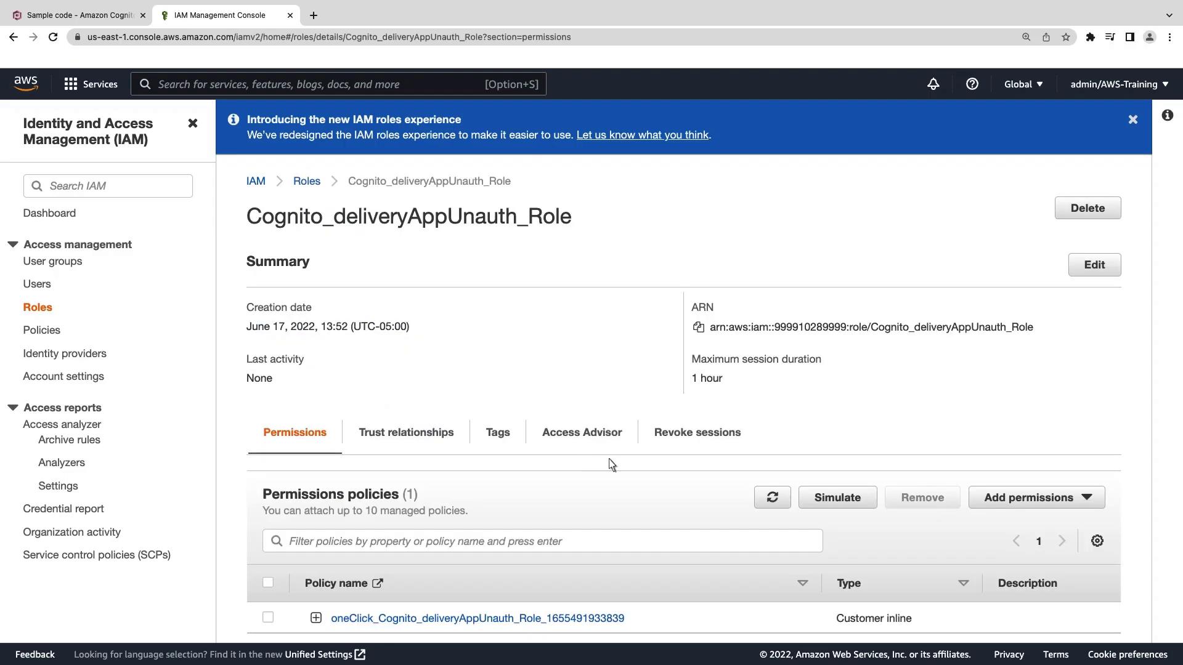
{"action": "scroll", "coordinate": [1129, 590], "scroll_direction": "down", "scroll_amount": 3}
{"action": "scroll", "coordinate": [1146, 600], "scroll_direction": "down", "scroll_amount": 3}
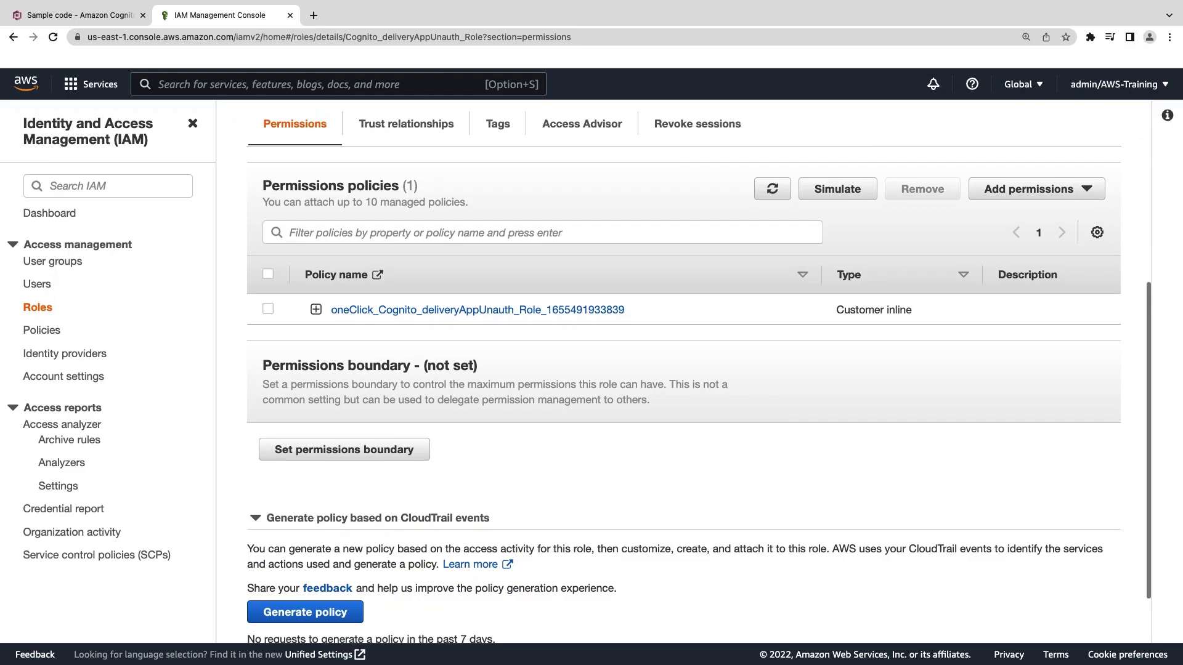
Step: Start an inline policy for the role and replace its JSON with the geo read-only policy
{"action": "left_click", "coordinate": [1088, 196]}
{"action": "left_click", "coordinate": [1064, 239]}
{"action": "left_click", "coordinate": [246, 218]}
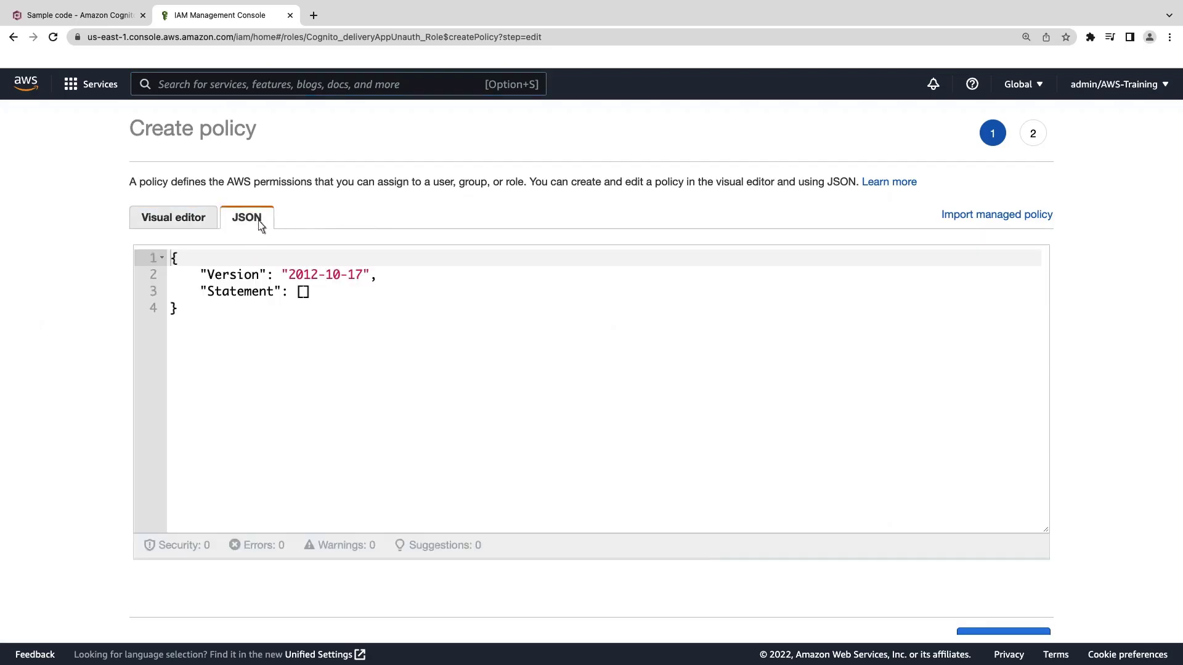
{"action": "left_click", "coordinate": [184, 257]}
{"action": "key", "text": "ctrl+a"}
{"action": "key", "text": "ctrl+v"}
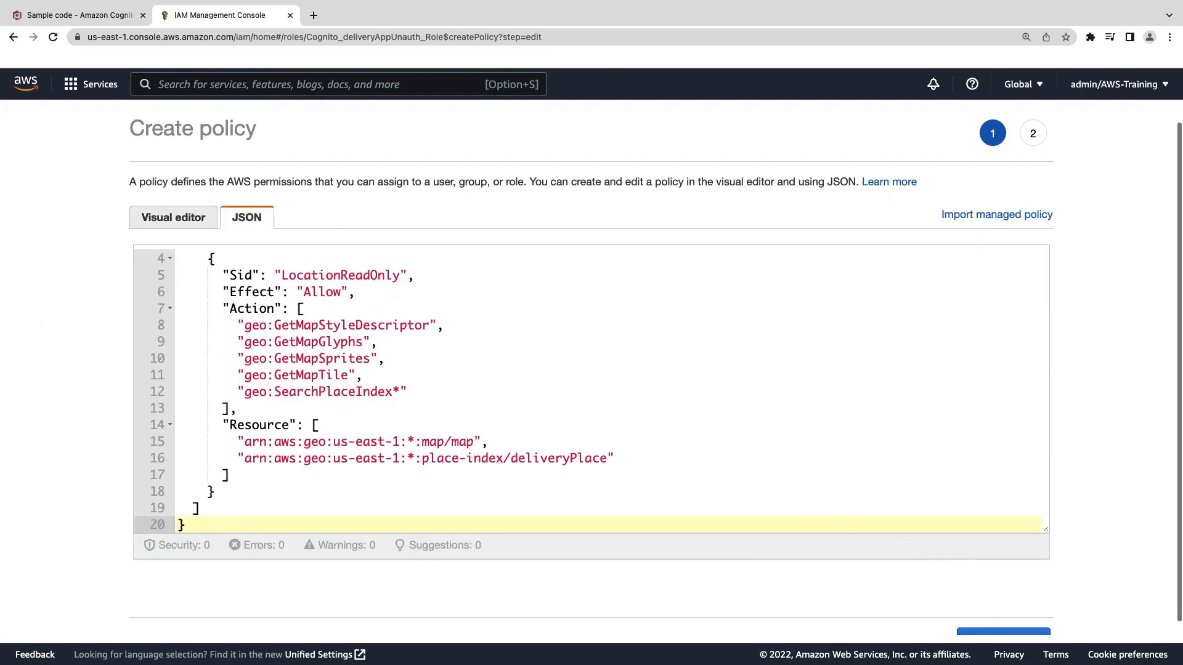
{"action": "scroll", "coordinate": [1179, 642], "scroll_direction": "down", "scroll_amount": 1}
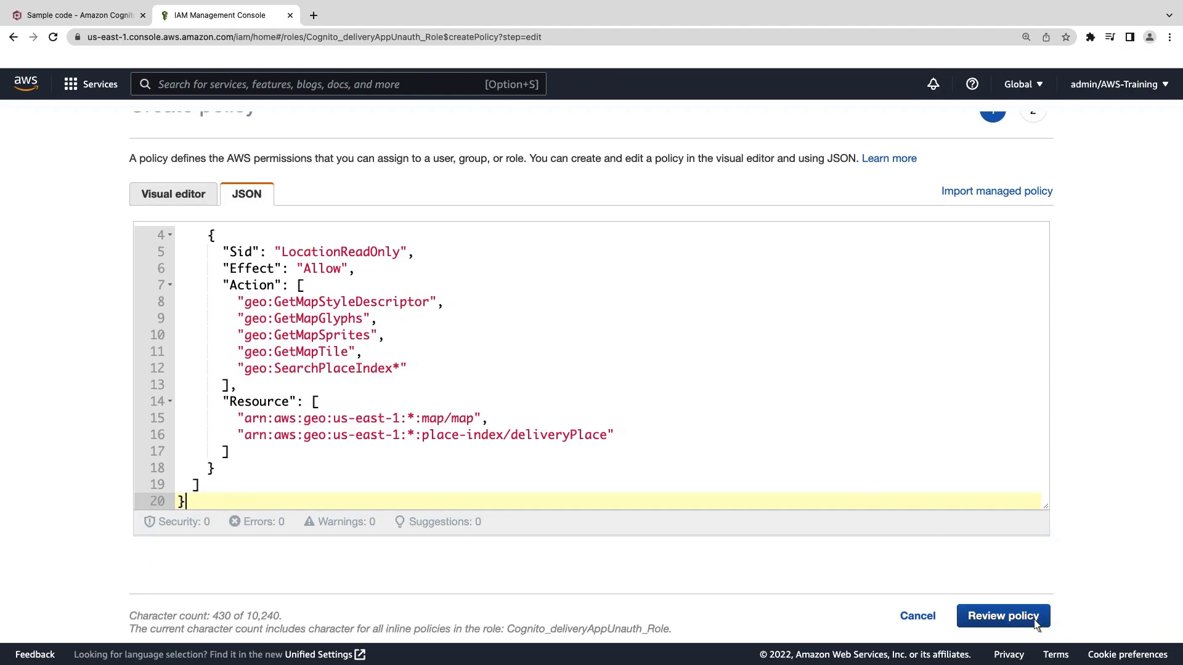
Step: Name the inline policy 'location', create it, and expand it to view its JSON
{"action": "left_click", "coordinate": [1003, 616]}
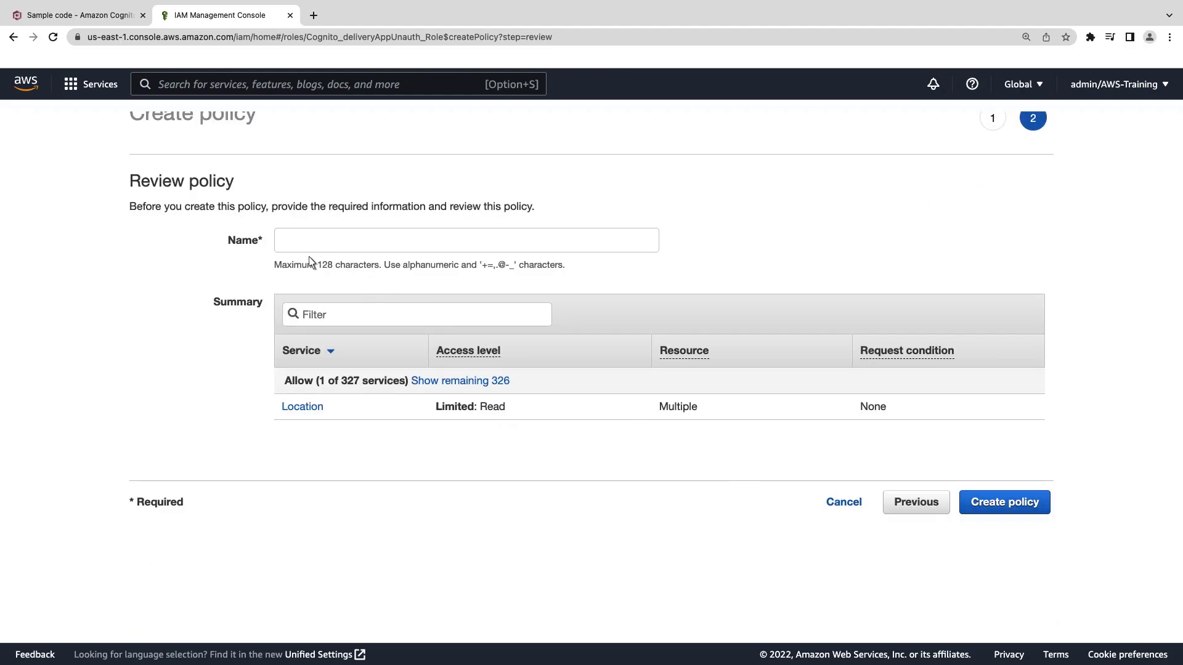
{"action": "left_click", "coordinate": [287, 242]}
{"action": "type", "text": "location"}
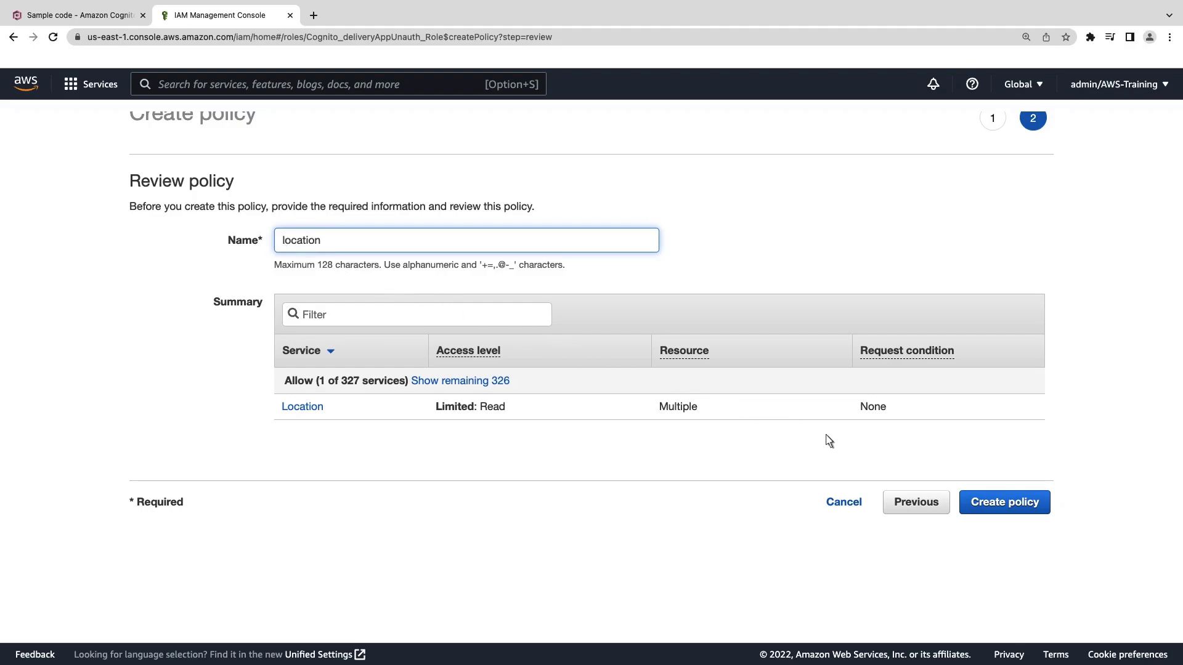
{"action": "left_click", "coordinate": [1011, 505]}
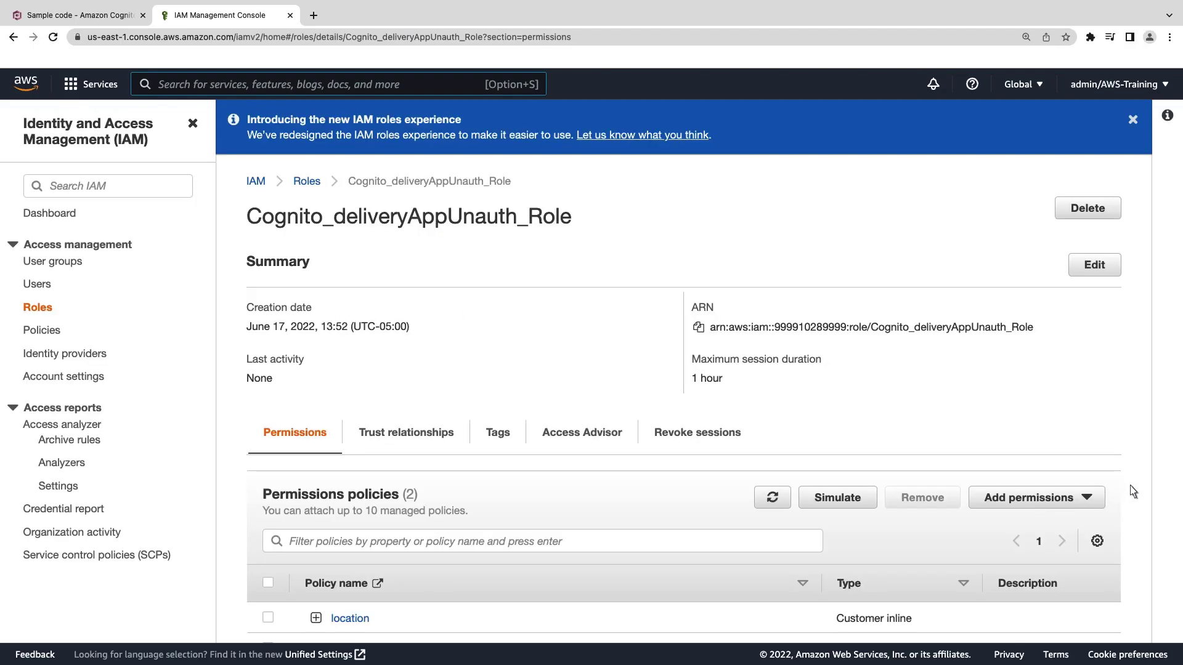
{"action": "scroll", "coordinate": [1146, 482], "scroll_direction": "down", "scroll_amount": 3}
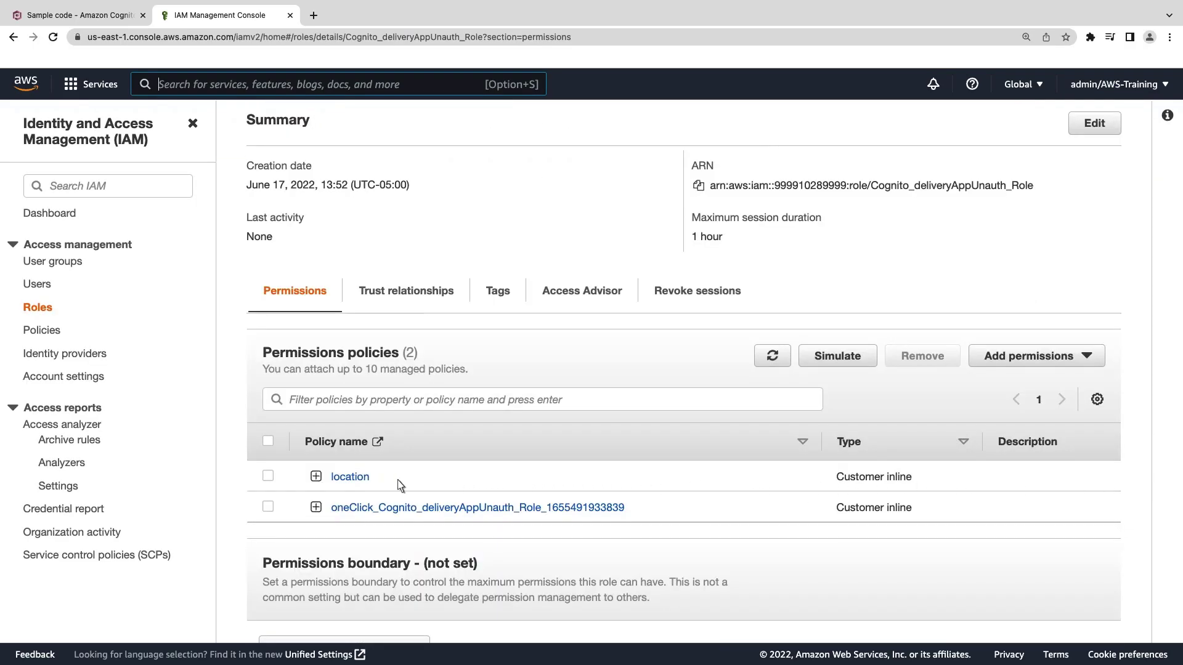
{"action": "left_click", "coordinate": [317, 477]}
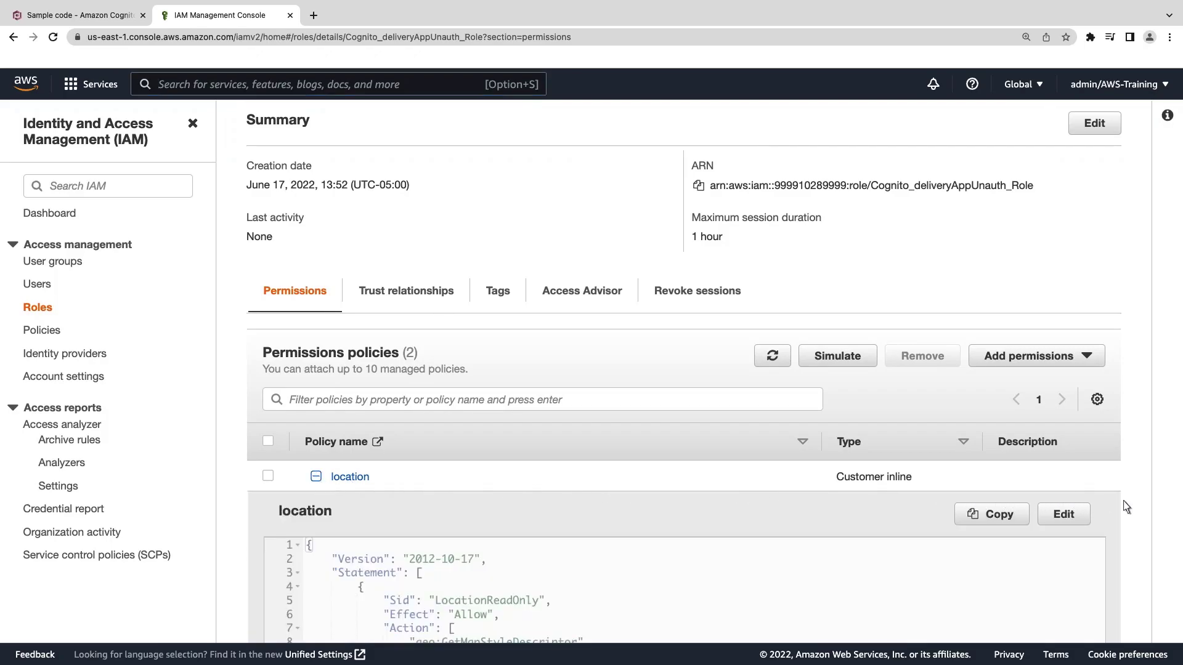
{"action": "scroll", "coordinate": [1130, 507], "scroll_direction": "down", "scroll_amount": 2}
{"action": "scroll", "coordinate": [1129, 507], "scroll_direction": "down", "scroll_amount": 2}
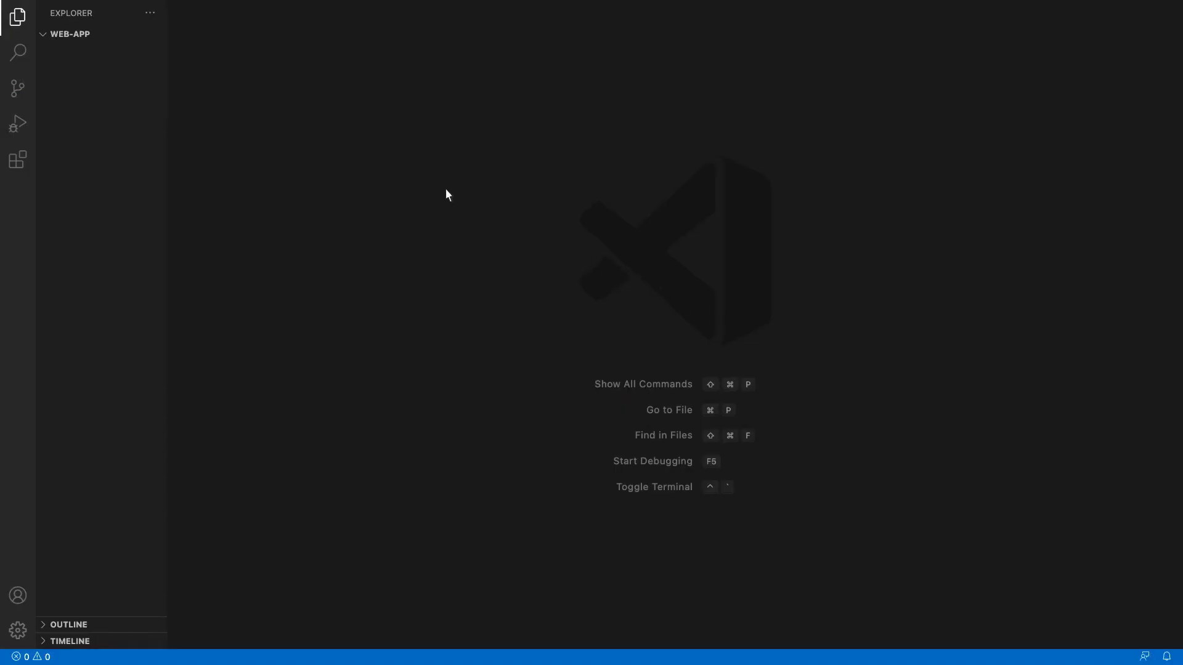
Step: Create index.html in the web-app project and paste in the HTML page markup
{"action": "left_click", "coordinate": [104, 34]}
{"action": "type", "text": "index.html"}
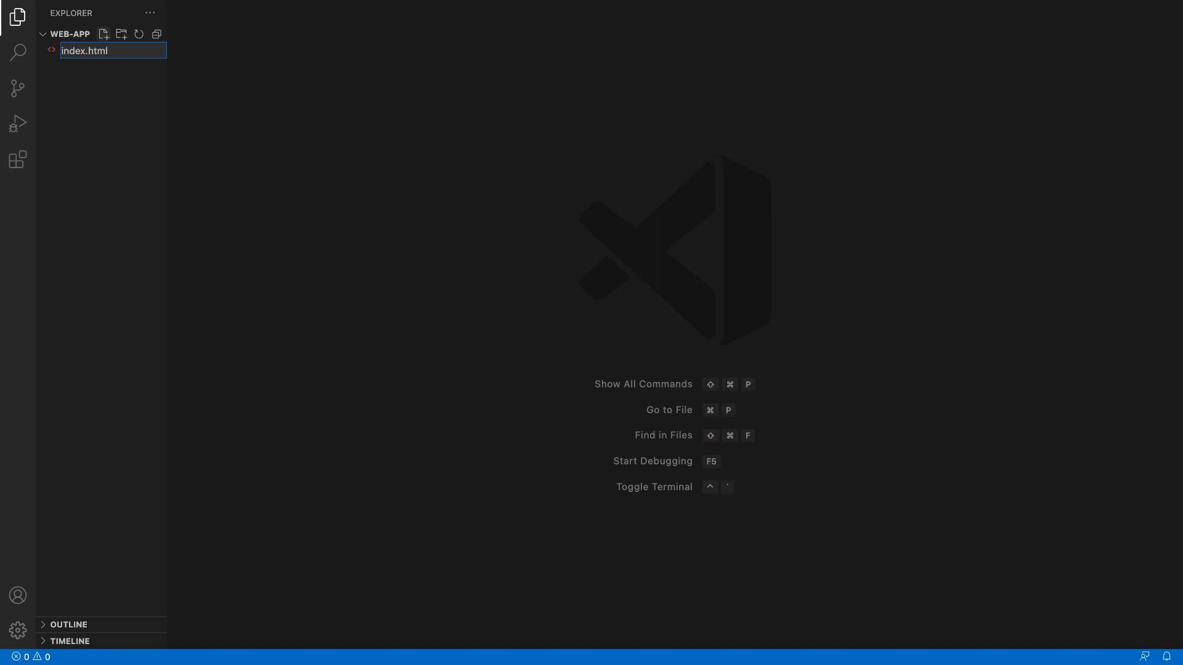
{"action": "key", "text": "Return"}
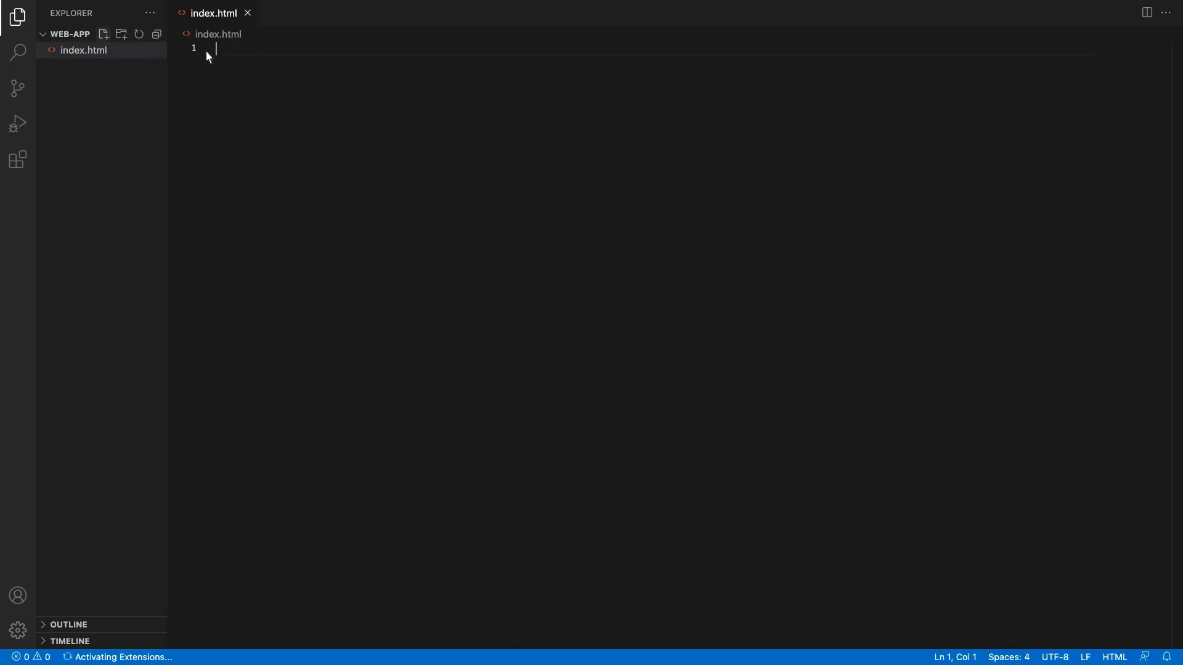
{"action": "type", "text": "<!DOCTYPE html> <html>   <head>     <meta charset=\"utf-8\">     <title>Quick start tutorial</title>      <!-- Styles -->     <link href=\"main.css\" rel=\"stylesheet\" />   </head>    <body>     <header>       <h1>Quick start tutorial</h1>     </header>     <main>       <div id=\"map\"></div>       <aside>         <h2>JSON Response</h2>         <pre id=\"response\"></pre>       </aside>     </main>     <footer>This is a simple Amazon Location Service app. Pan and zoom. Click to see details about entities close to a point.</footer>    </body> </html>"}
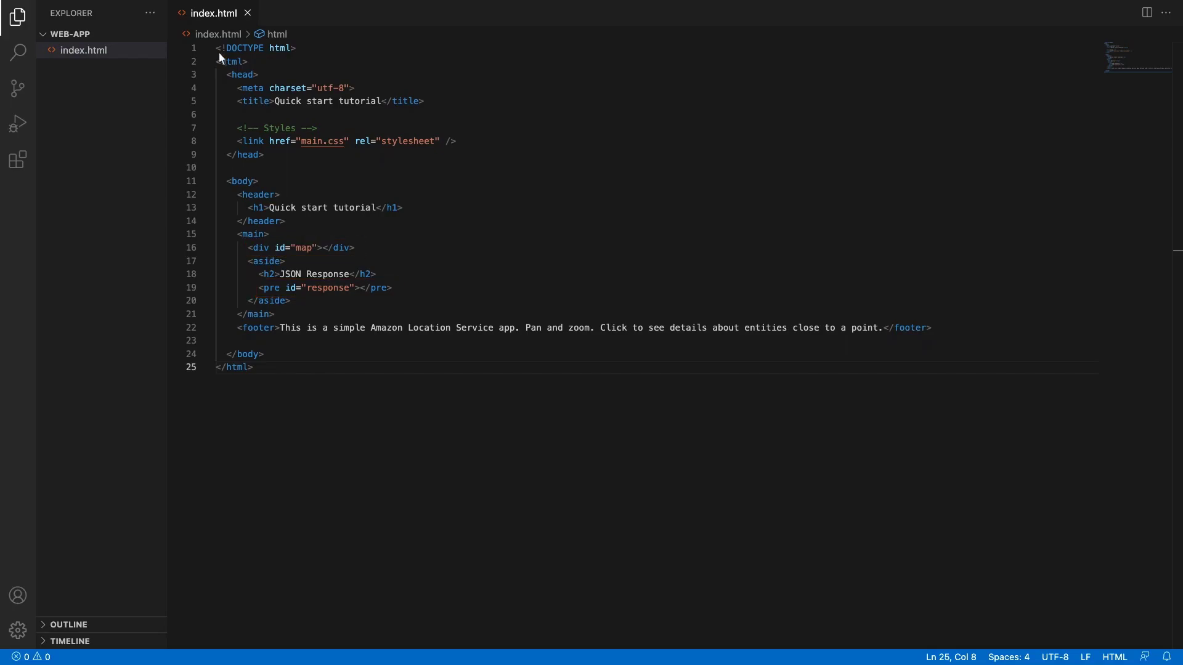
Step: Create main.css with styles for header, h1, main, #map, aside, h2, pre and footer
{"action": "left_click", "coordinate": [104, 34]}
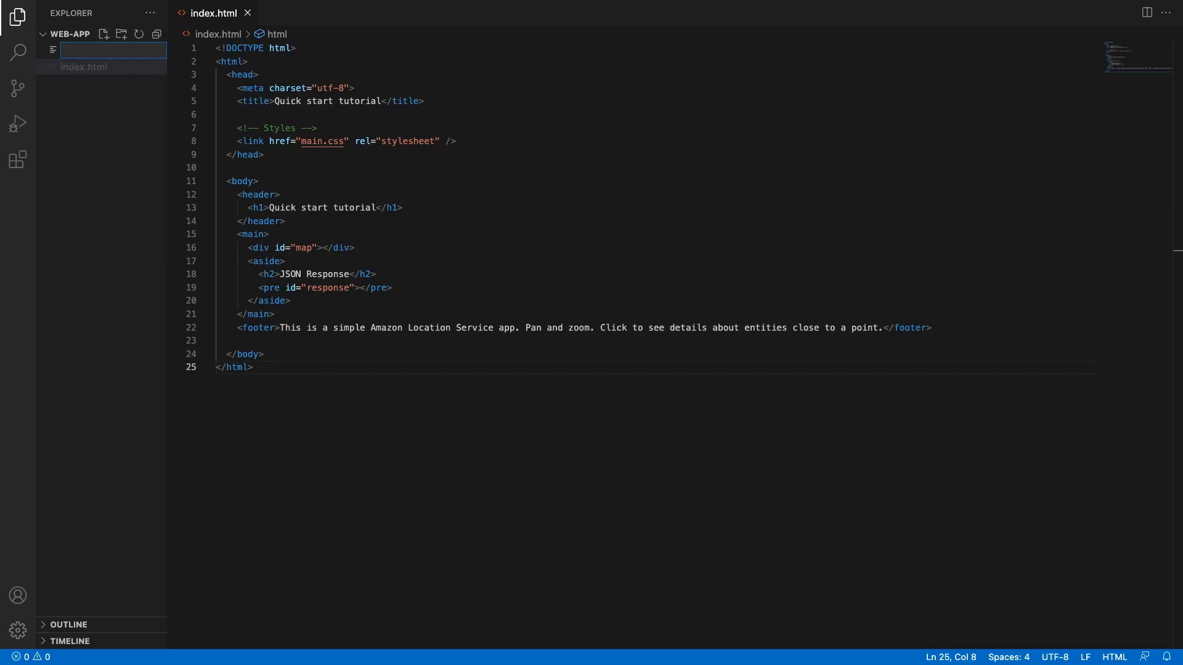
{"action": "type", "text": "main.css"}
{"action": "key", "text": "Return"}
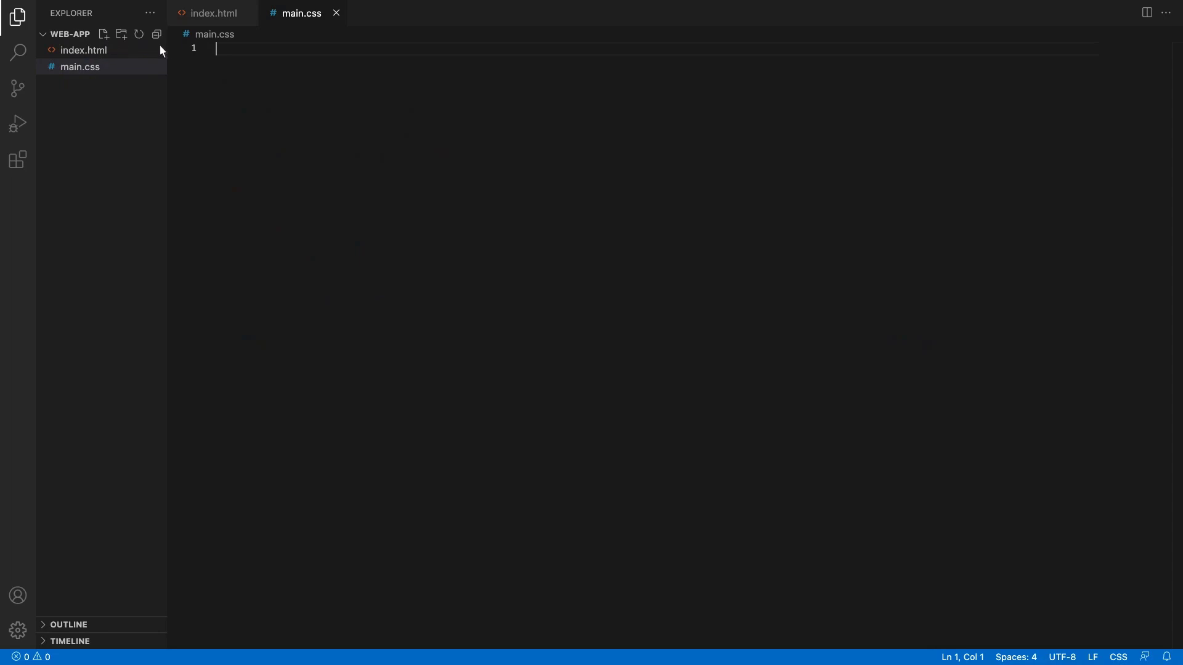
{"action": "key", "text": "ctrl+v"}
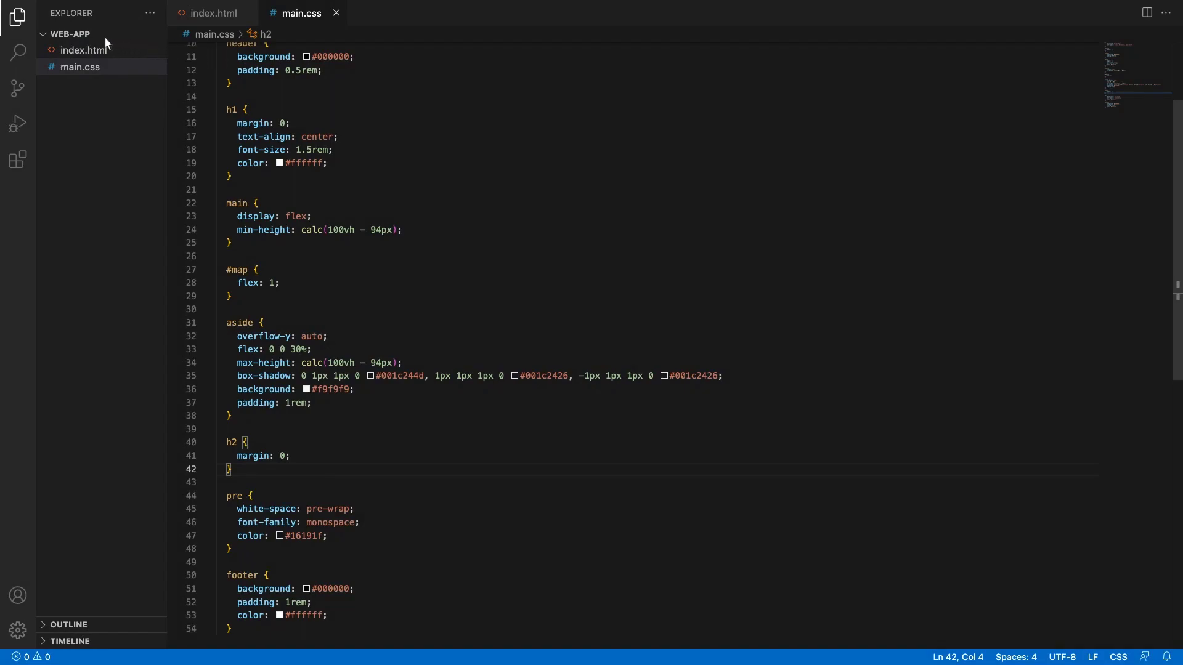
Step: Add a new file named main.js to the web-app project
{"action": "left_click", "coordinate": [104, 34]}
{"action": "type", "text": "main.js"}
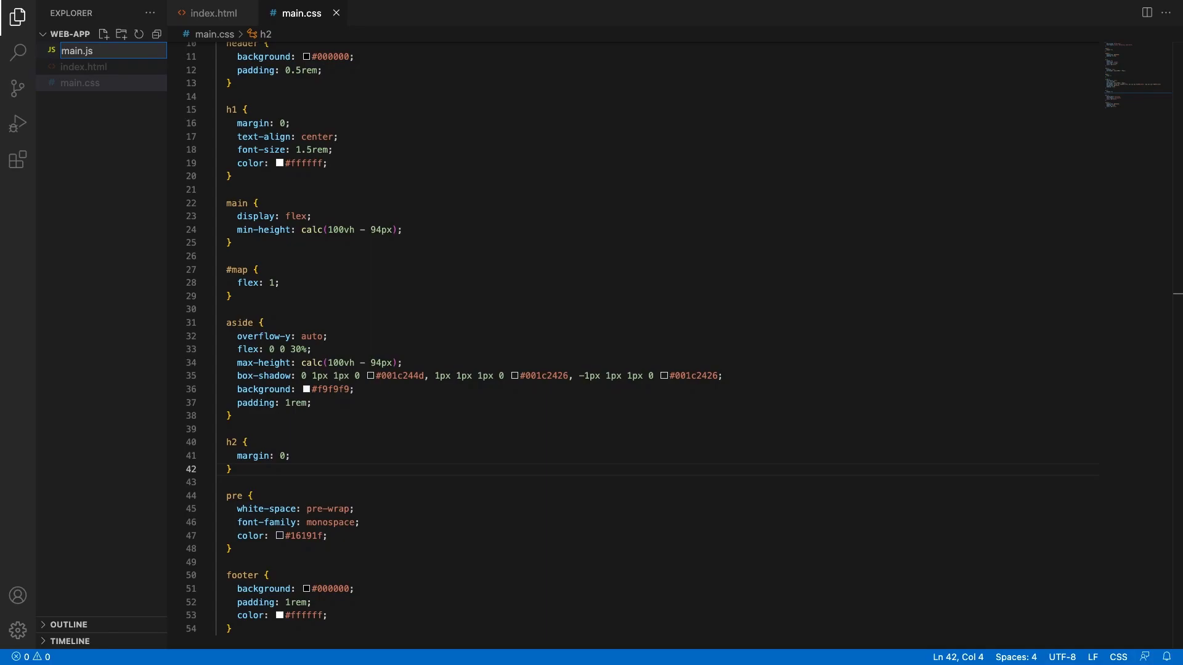
{"action": "key", "text": "Return"}
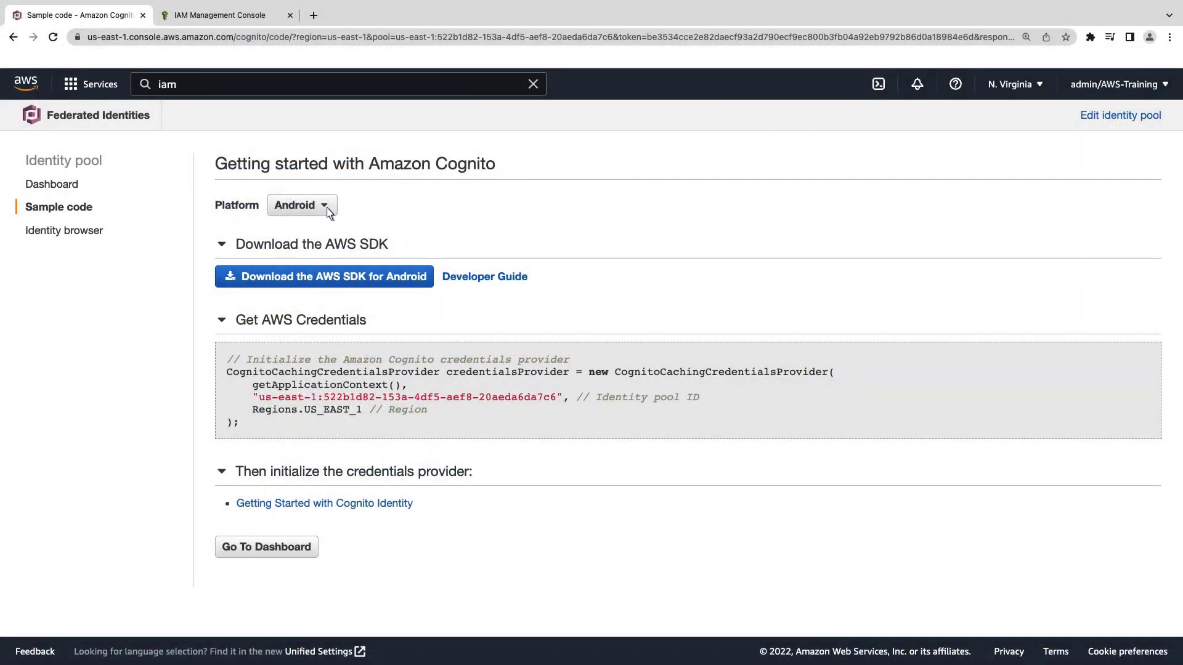
Step: Switch the Cognito sample code platform to JavaScript and select the identity pool ID
{"action": "left_click", "coordinate": [327, 208]}
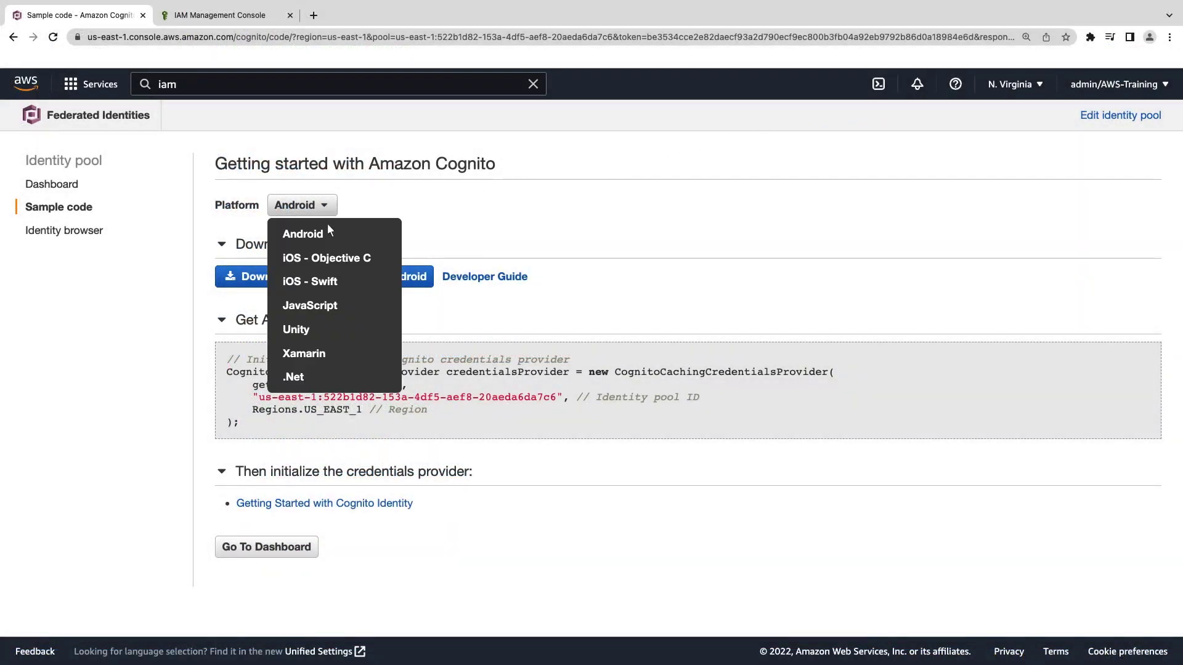
{"action": "left_click", "coordinate": [334, 308]}
{"action": "left_click_drag", "start_coordinate": [363, 398], "coordinate": [659, 397]}
{"action": "key", "text": "ctrl+c"}
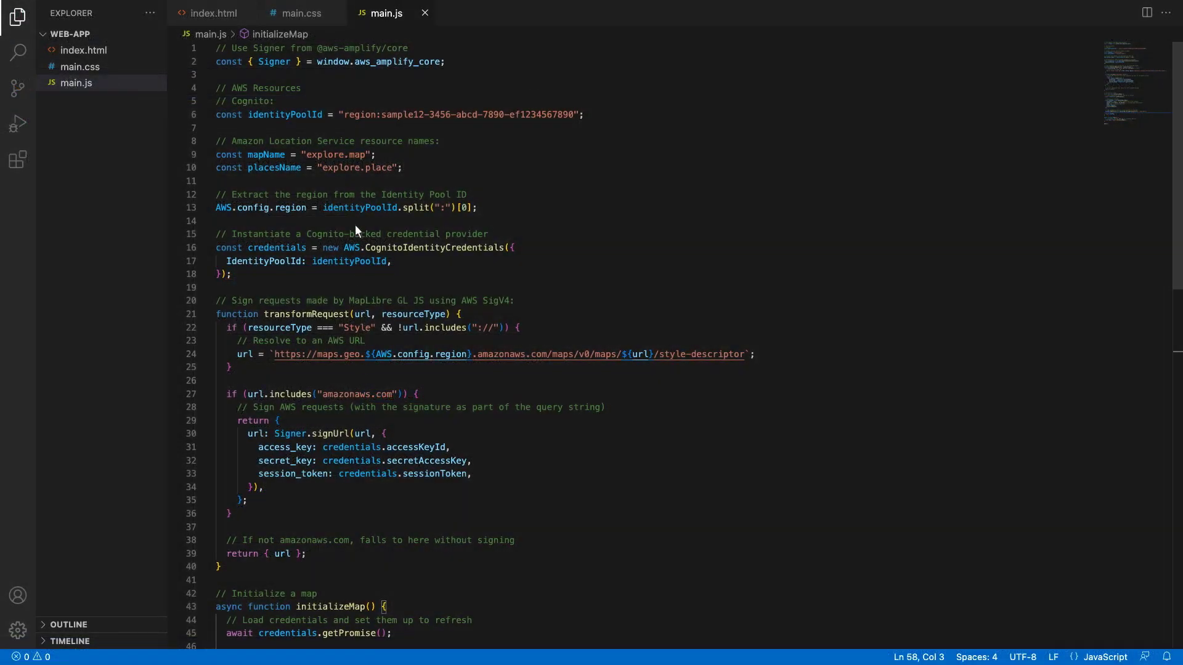
Step: Replace the placeholder identityPoolId with the real pool ID and save main.js
{"action": "left_click_drag", "start_coordinate": [344, 115], "coordinate": [576, 114]}
{"action": "key", "text": "ctrl+v"}
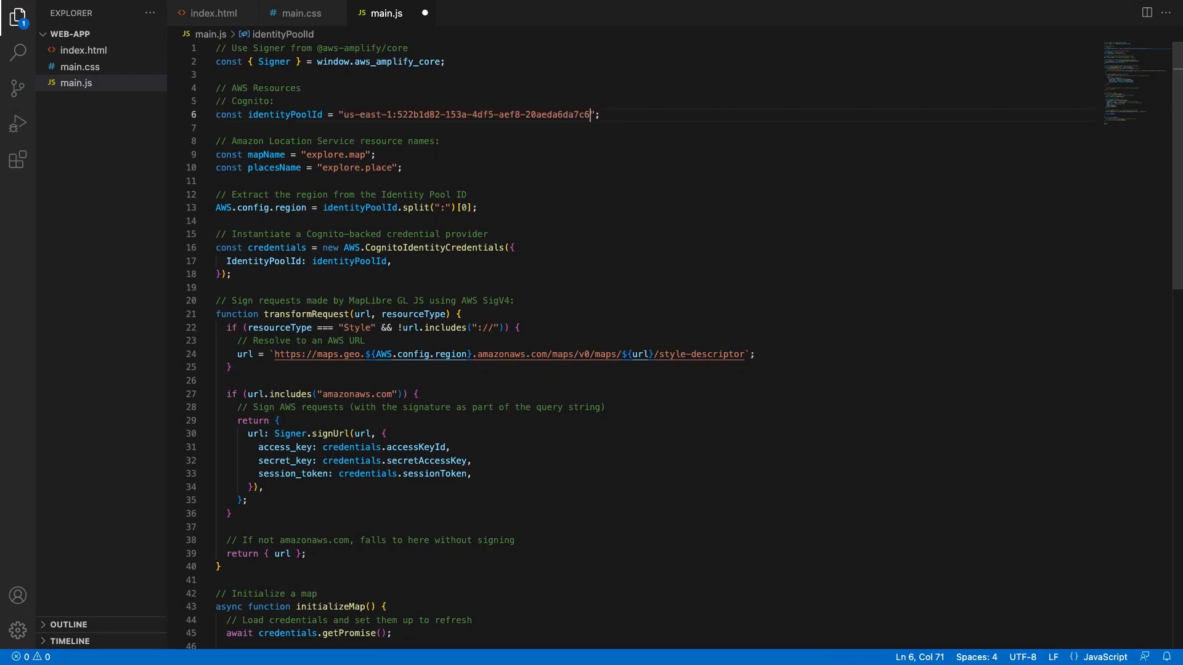
{"action": "key", "text": "ctrl+s"}
{"action": "key", "text": "Down"}
{"action": "key", "text": "Down"}
{"action": "key", "text": "Down"}
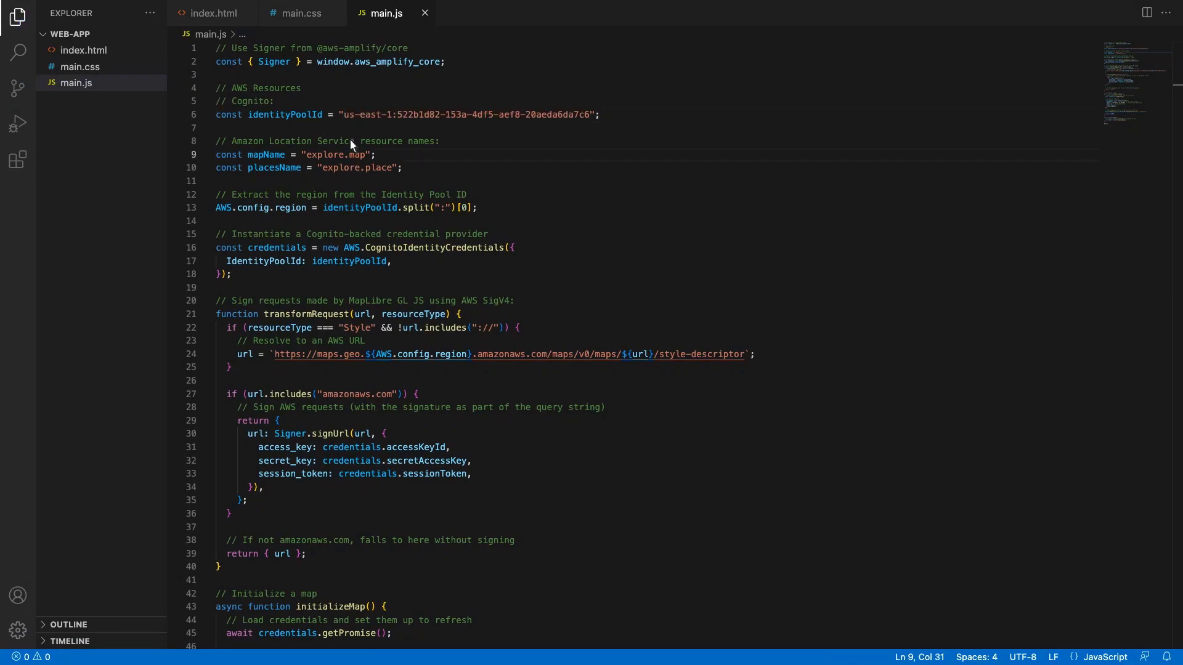
Step: Change mapName to "map" and placesName to "deliveryPlace" in main.js
{"action": "left_click", "coordinate": [348, 155]}
{"action": "key", "text": "BackSpace"}
{"action": "key", "text": "BackSpace"}
{"action": "key", "text": "BackSpace"}
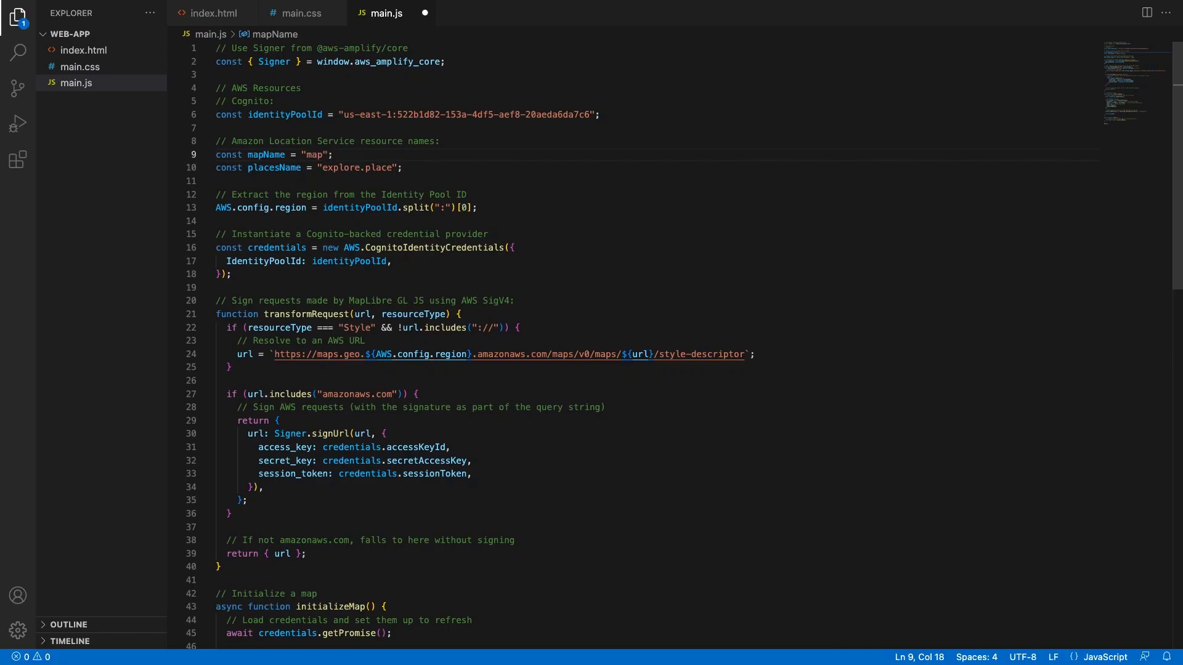
{"action": "double_click", "coordinate": [352, 170]}
{"action": "type", "text": "deliveryPlace"}
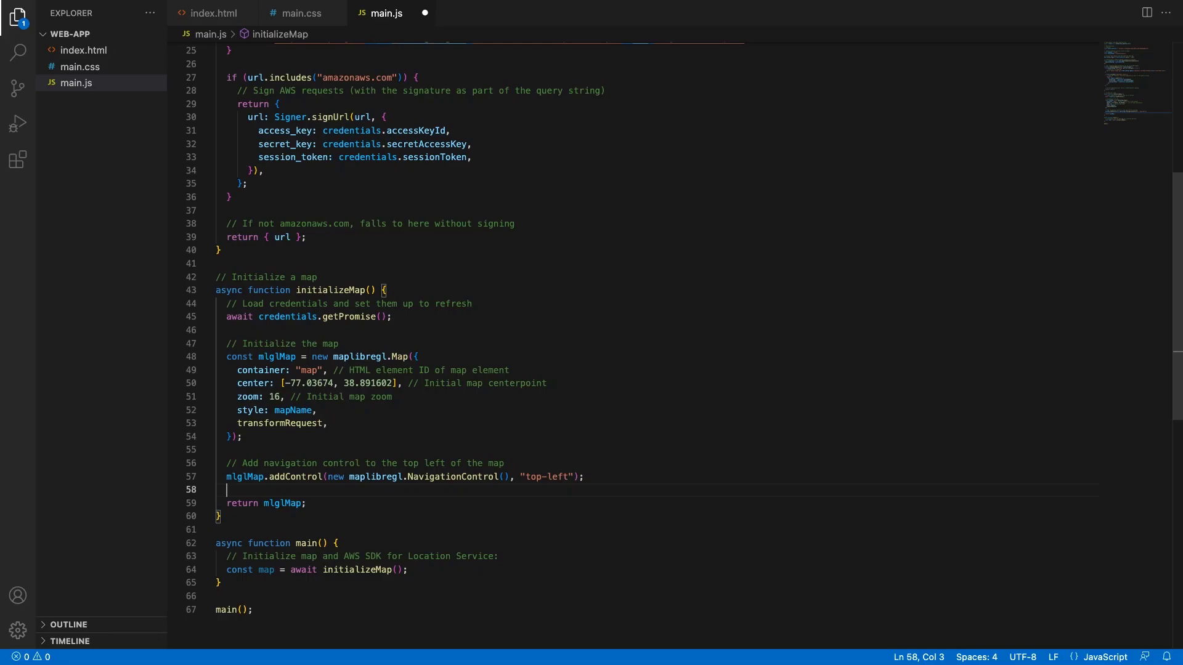
{"action": "left_click", "coordinate": [218, 14]}
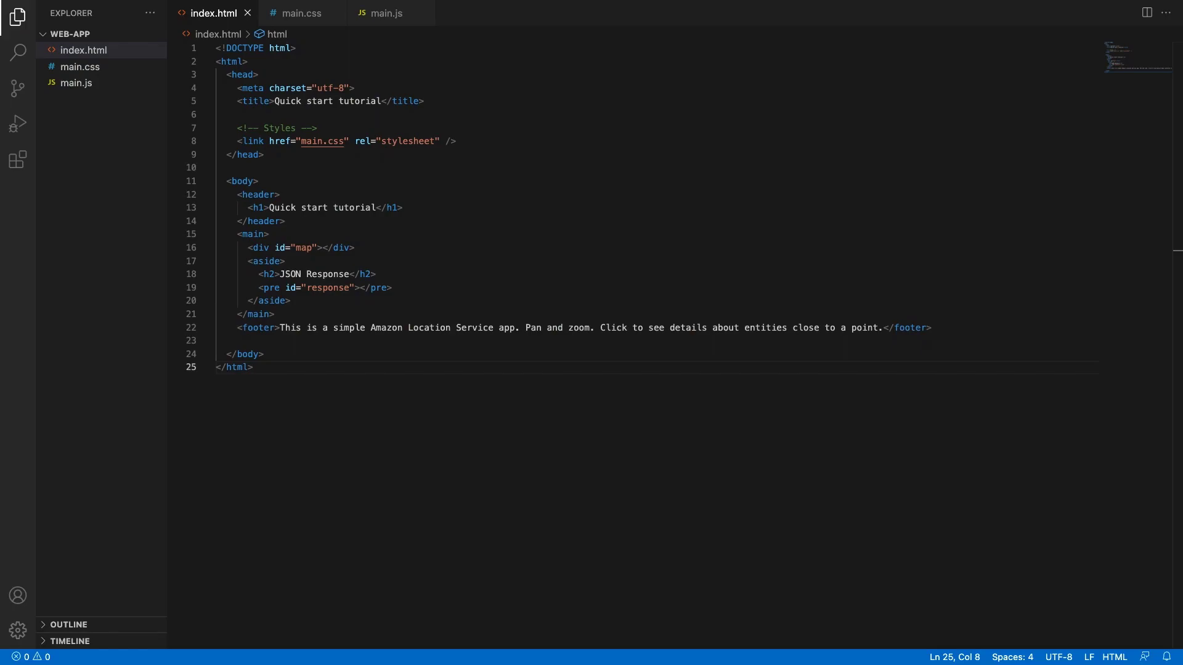
Step: Add the MapLibre GL stylesheet link under the Styles comment in index.html
{"action": "left_click", "coordinate": [321, 131]}
{"action": "key", "text": "Return"}
{"action": "key", "text": "ctrl+v"}
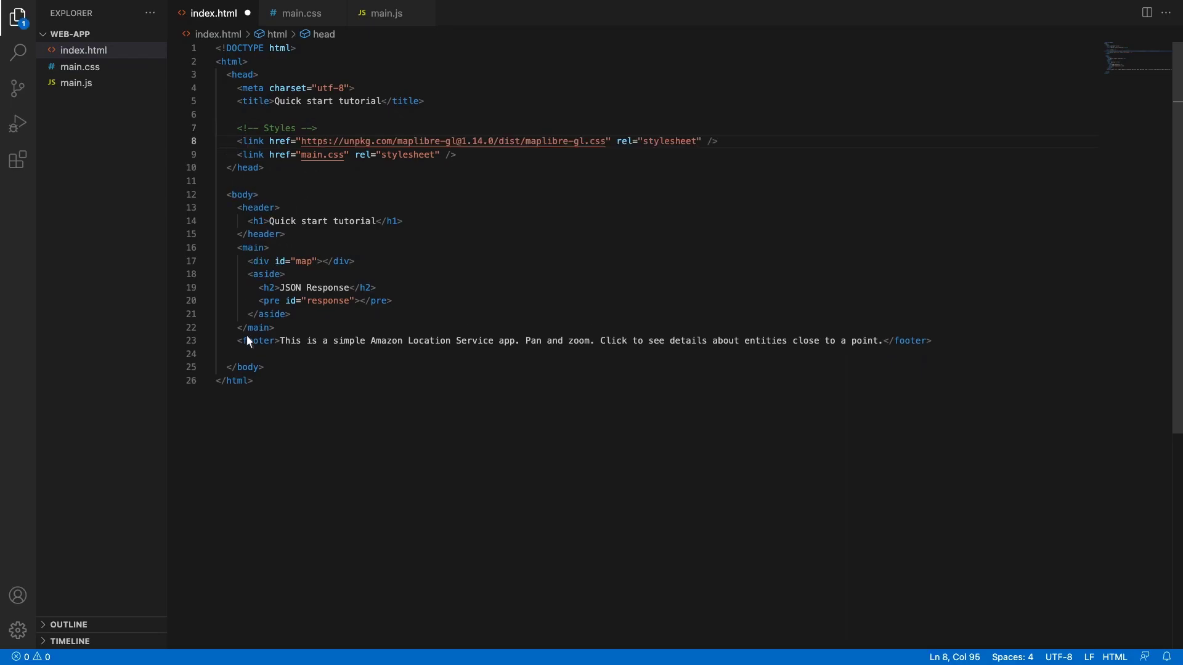
Step: Insert the MapLibre, AWS SDK, Amplify core and main.js script tags before </body>
{"action": "left_click", "coordinate": [239, 354]}
{"action": "key", "text": "Return"}
{"action": "key", "text": "ctrl+v"}
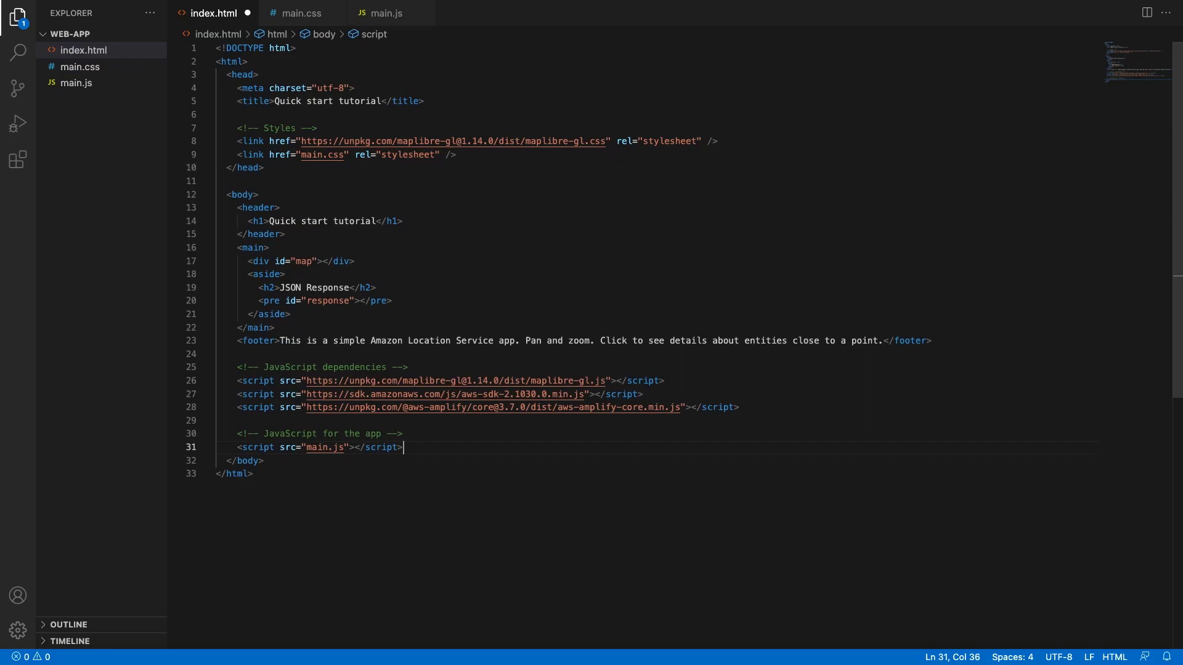
{"action": "key", "text": "Return"}
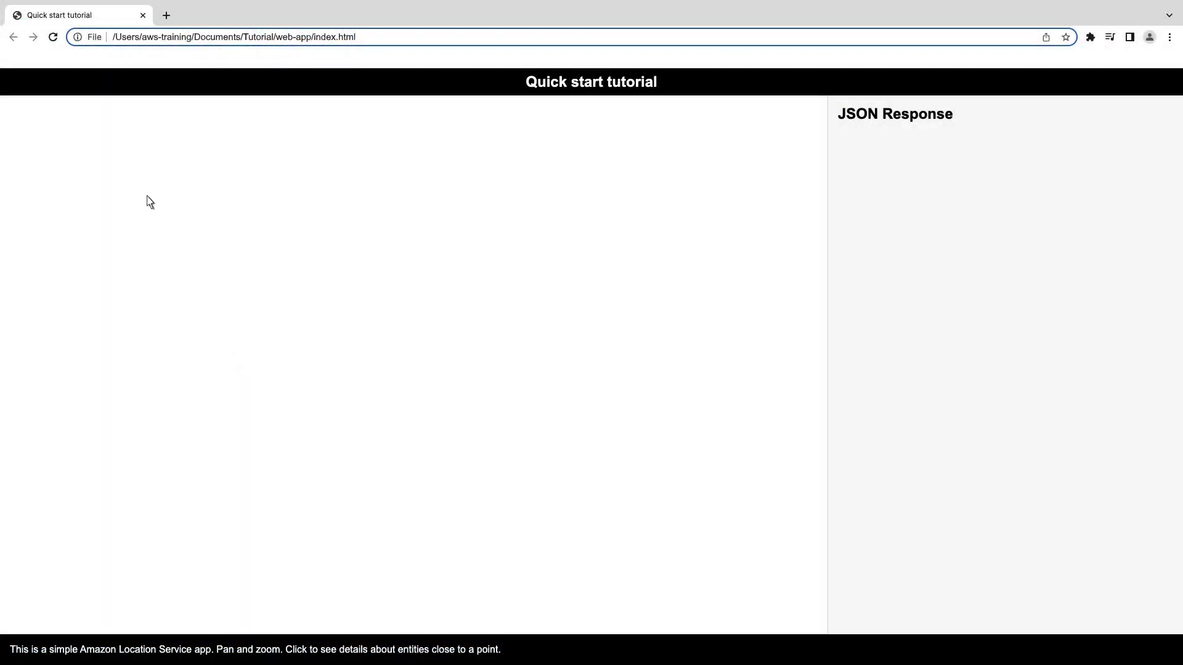
Step: Reload index.html in Chrome so the Washington DC street map renders
{"action": "left_click", "coordinate": [53, 37]}
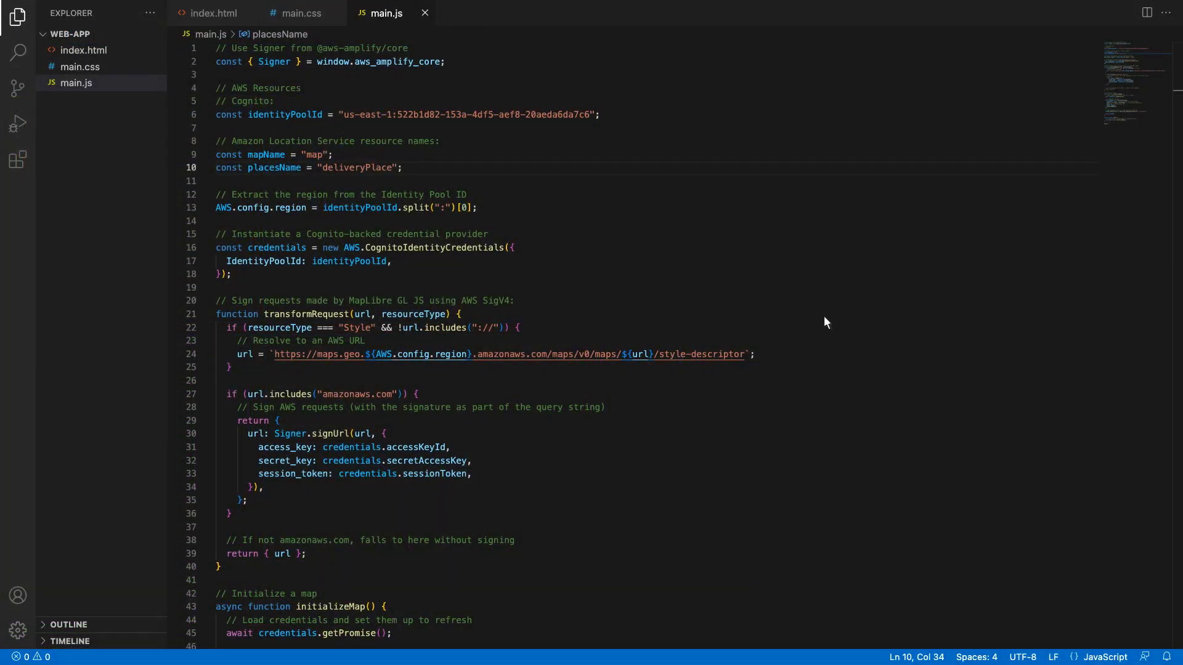
{"action": "scroll", "coordinate": [1134, 428], "scroll_direction": "down", "scroll_amount": 6}
{"action": "scroll", "coordinate": [1134, 428], "scroll_direction": "down", "scroll_amount": 4}
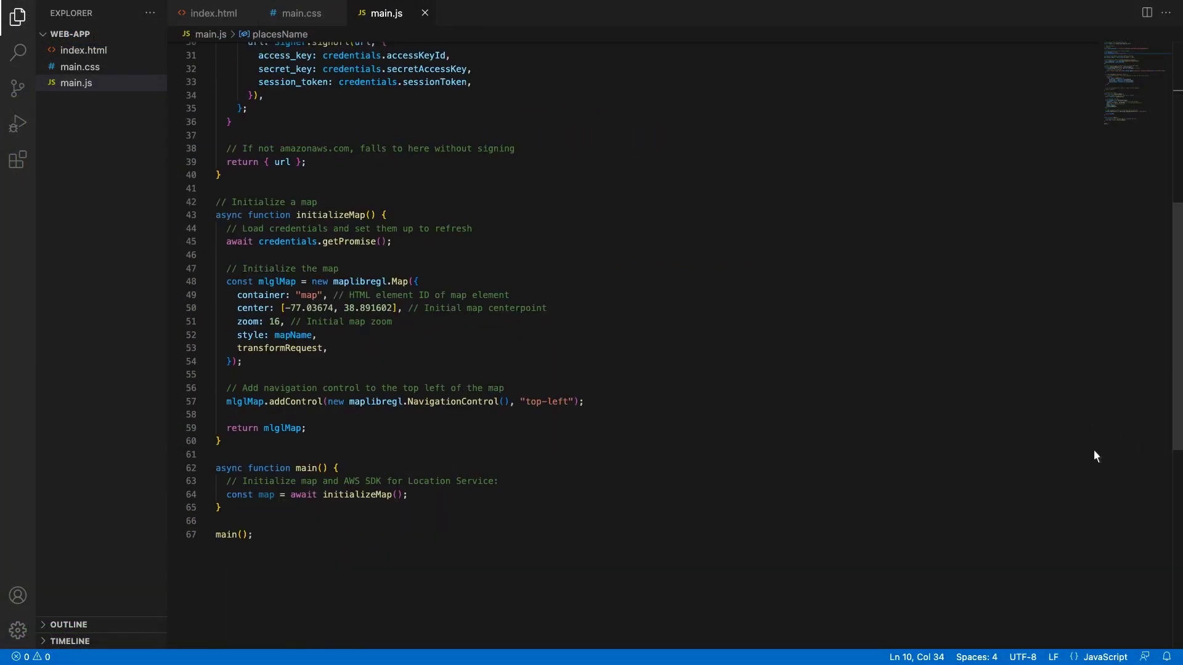
Step: Add the searchPlaceIndexForPosition map click handler after initializeMap and save main.js
{"action": "left_click", "coordinate": [409, 500]}
{"action": "key", "text": "ctrl+v"}
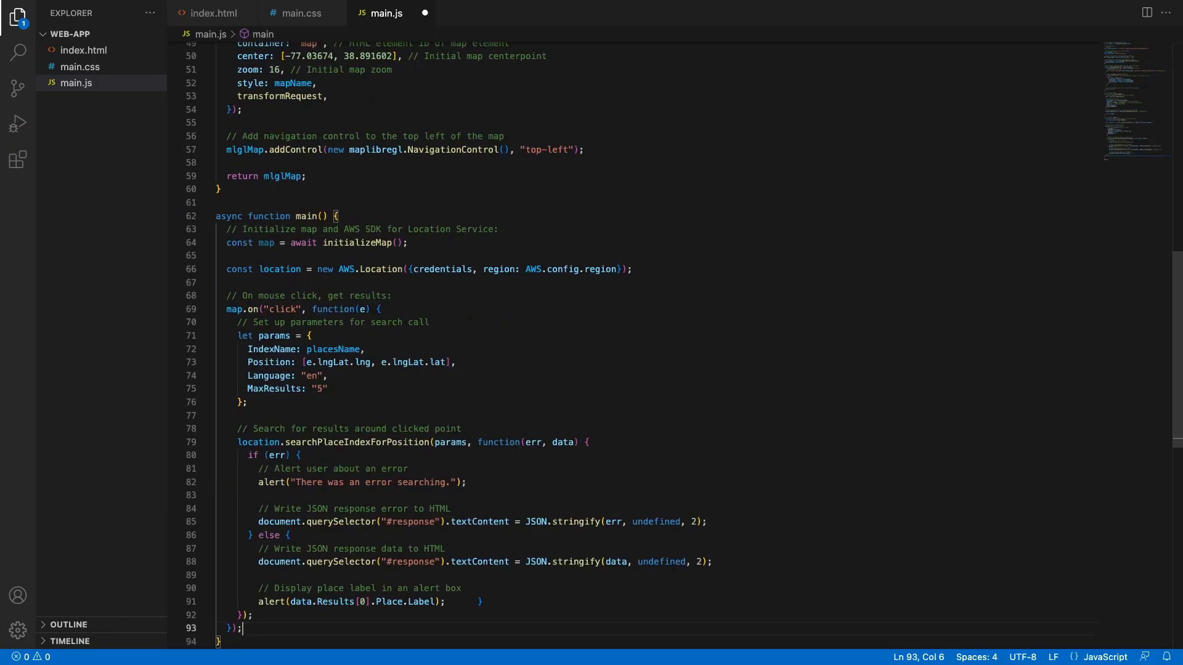
{"action": "key", "text": "ctrl+s"}
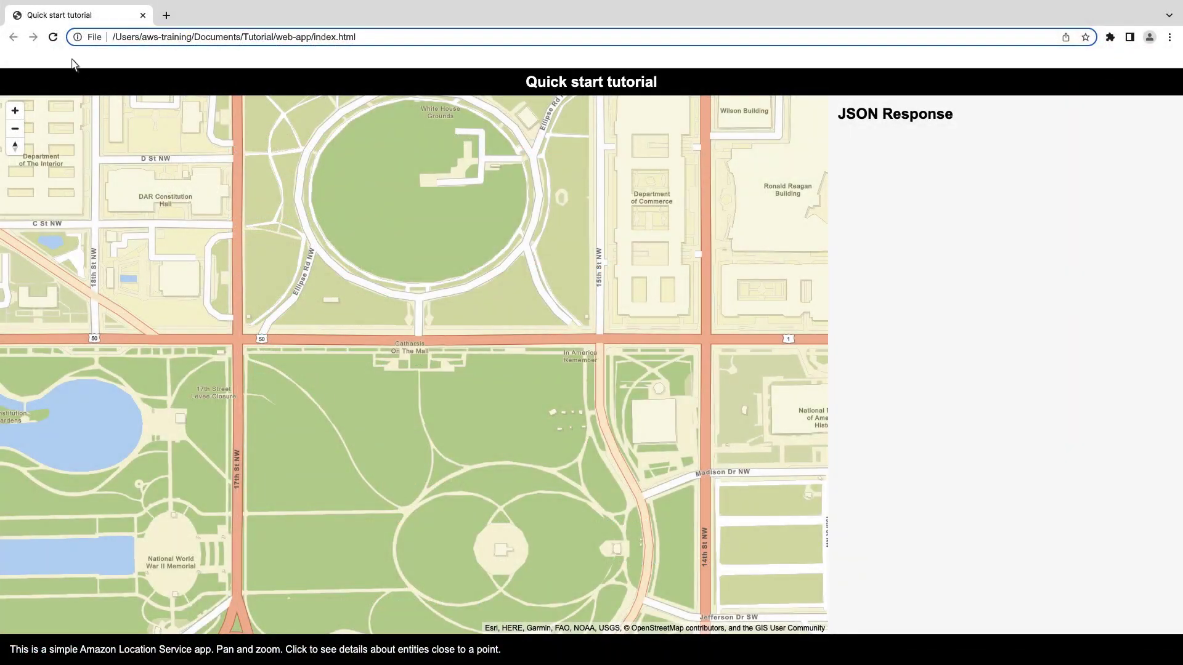
Step: Reload the page, click the map, and dismiss the Great Wraps Grill address alert
{"action": "left_click", "coordinate": [53, 37]}
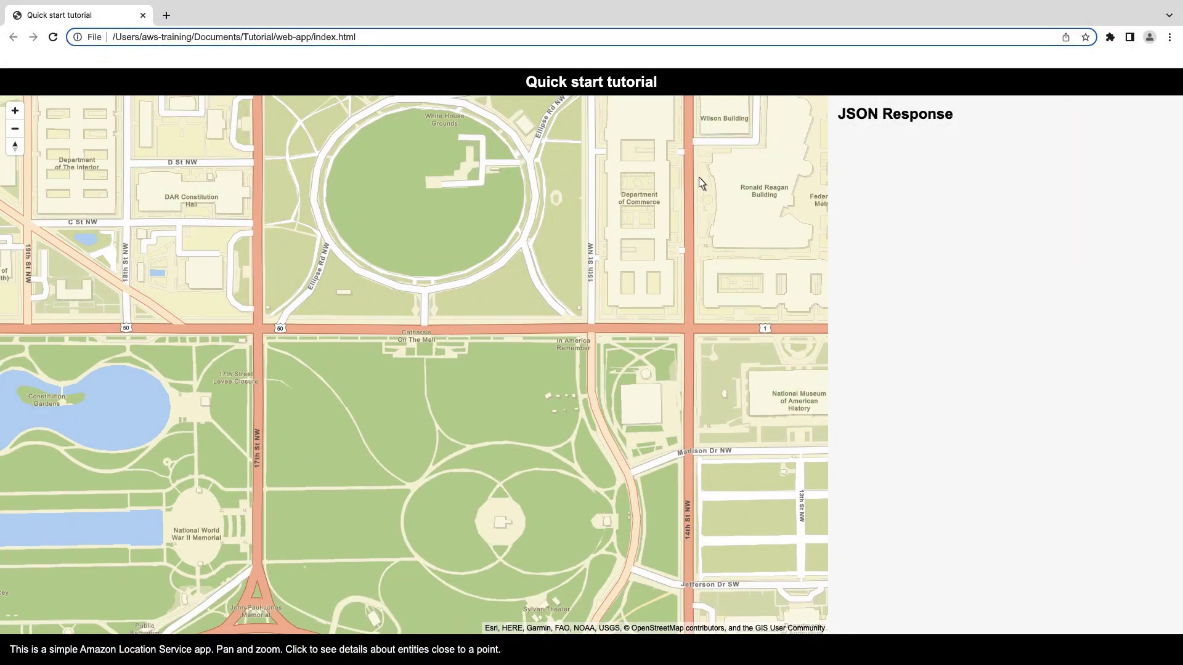
{"action": "left_click", "coordinate": [769, 196]}
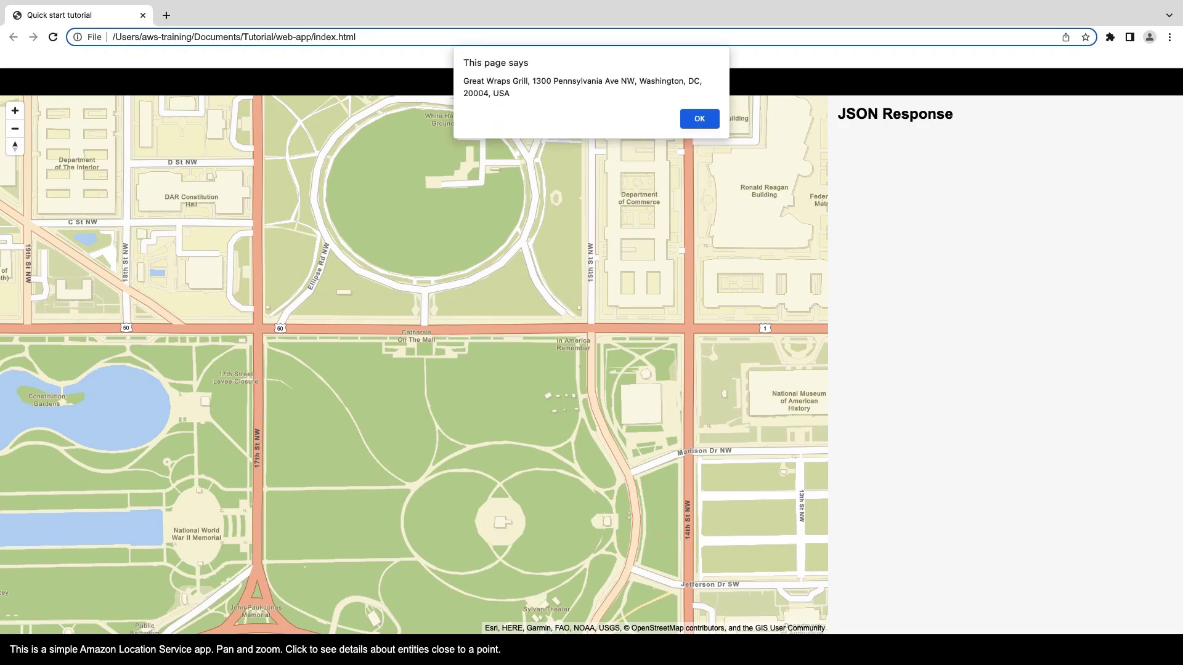
{"action": "left_click", "coordinate": [705, 124]}
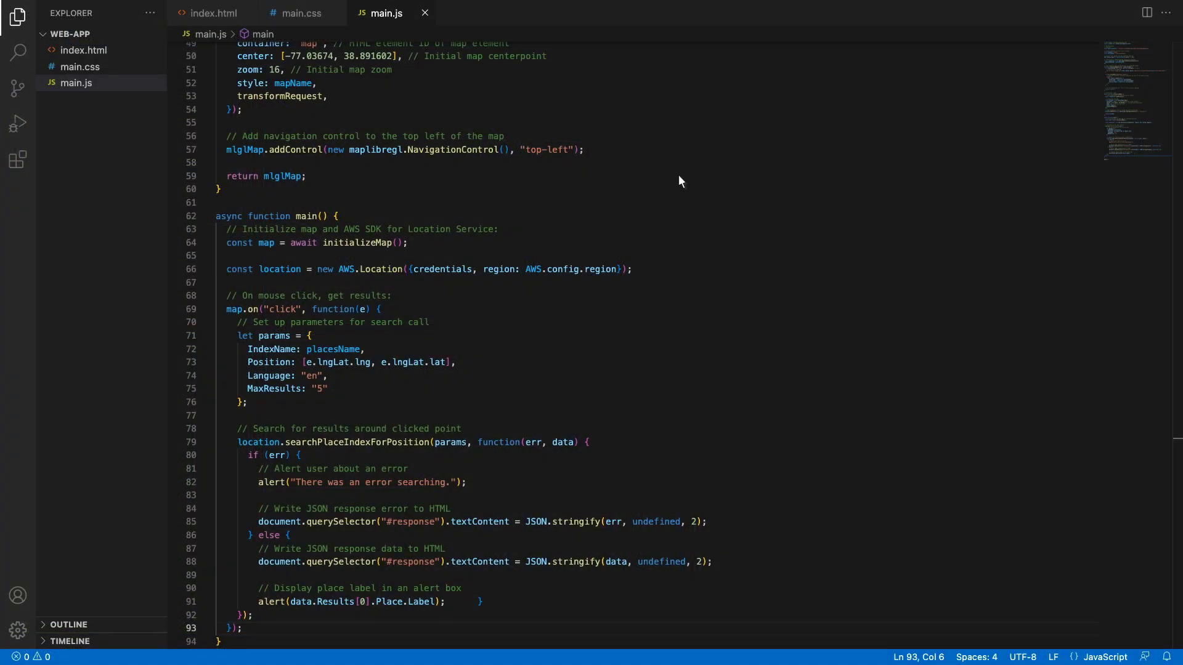
Step: Add a 'let marker;' declaration after the location client line in main.js
{"action": "left_click", "coordinate": [635, 270]}
{"action": "key", "text": "Return"}
{"action": "key", "text": "Return"}
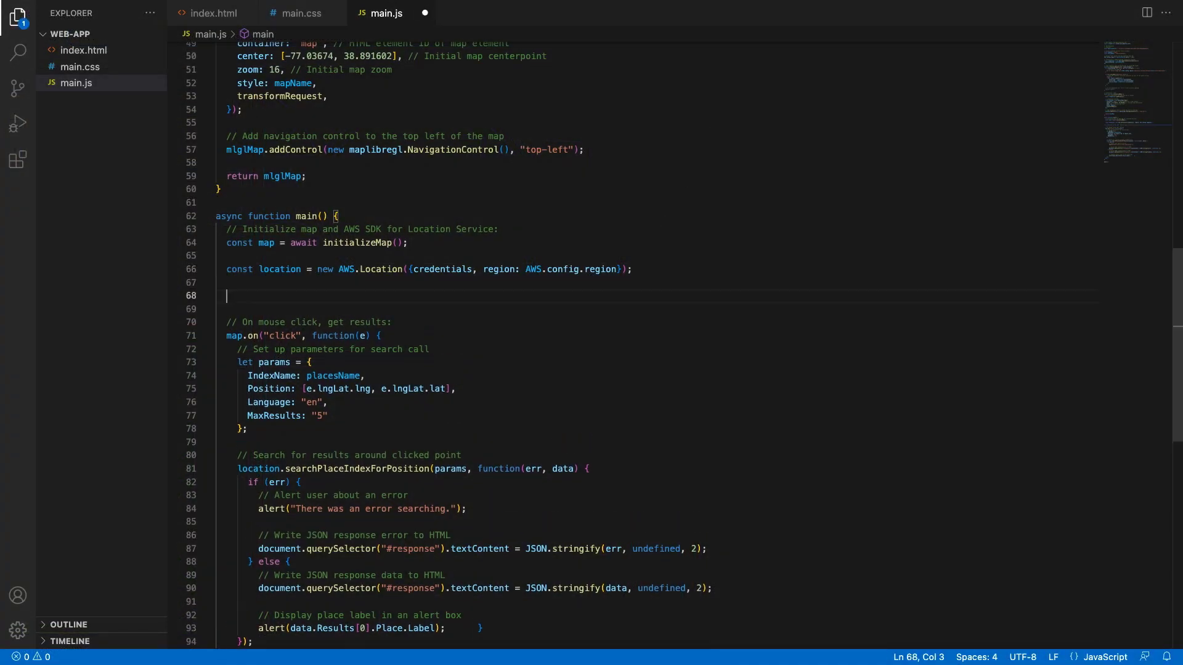
{"action": "type", "text": "// Variable to hold marker that will be rendered on click"}
{"action": "key", "text": "Return"}
{"action": "type", "text": "let marker;"}
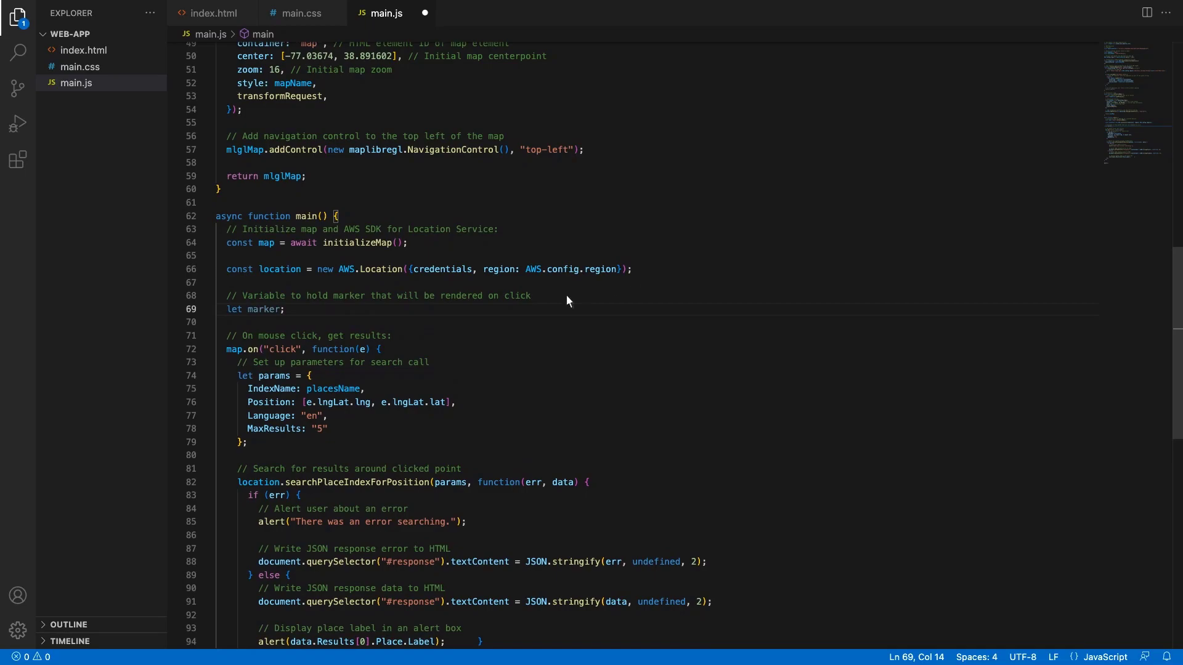
Step: Paste the marker remove and new maplibregl.Marker block into the map click handler
{"action": "left_click", "coordinate": [393, 349]}
{"action": "key", "text": "Return"}
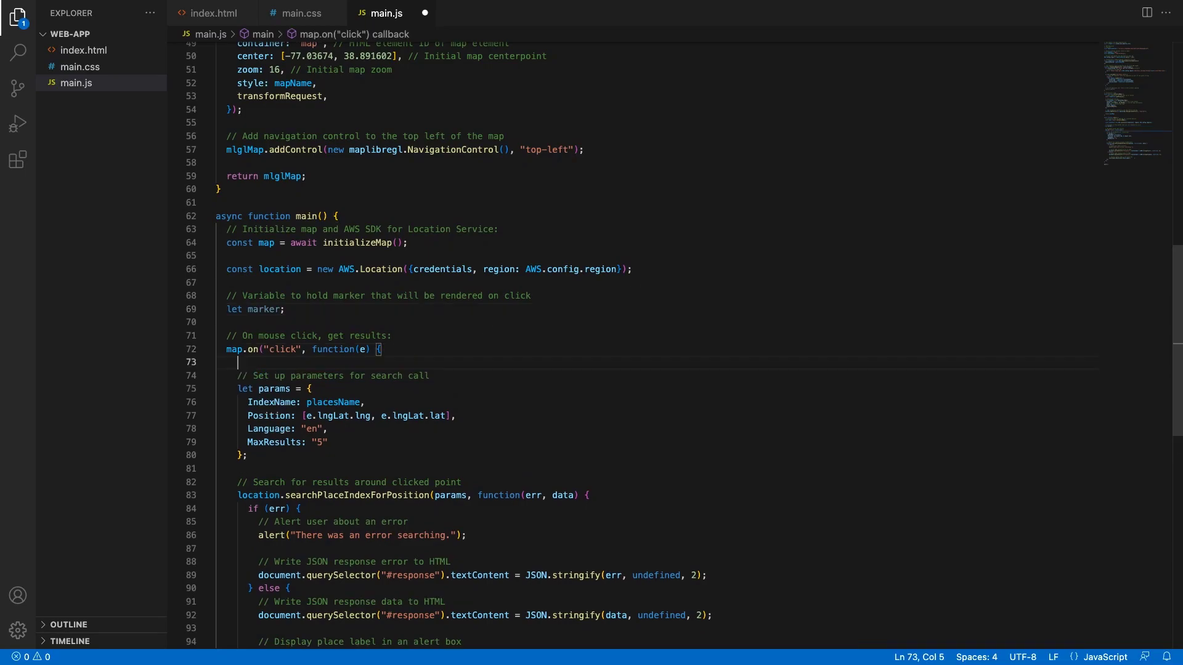
{"action": "type", "text": "// Remove any existing marker     if(marker) {         marker.remove();       }        // Render a marker on clicked point       marker = new maplibregl.Marker()         .setLngLat([e.lngLat.lng, e.lngLat.lat])         .addTo(map);"}
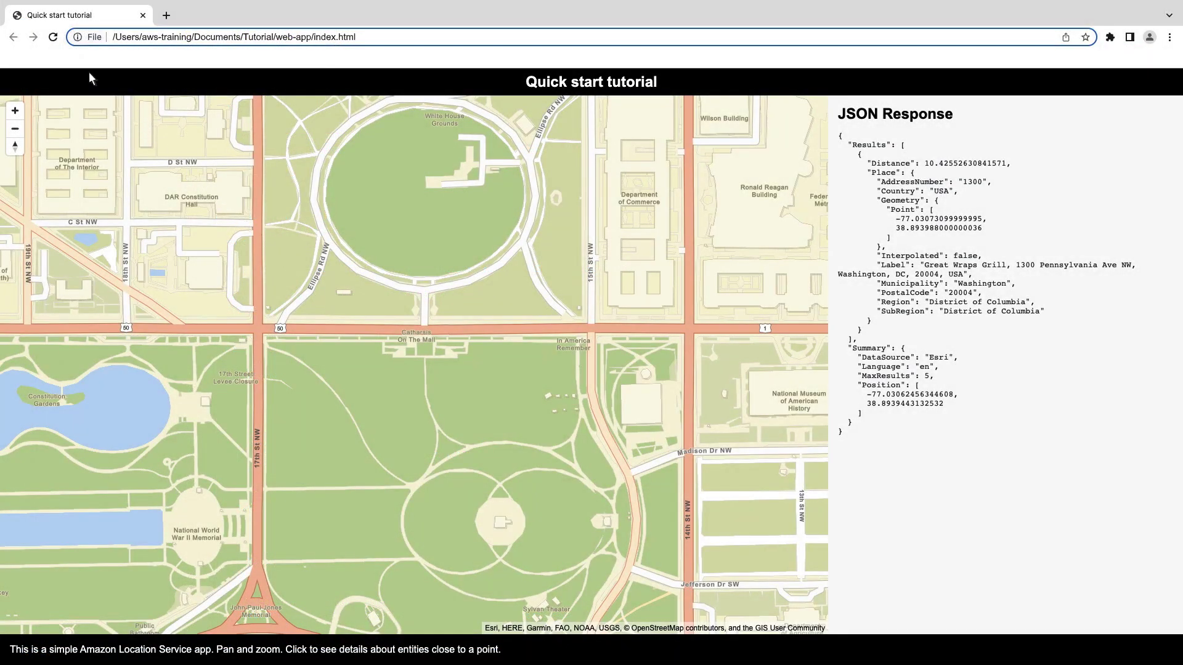
Step: Reload the page and drop markers on the American History museum, then the WWII Memorial
{"action": "left_click", "coordinate": [53, 38]}
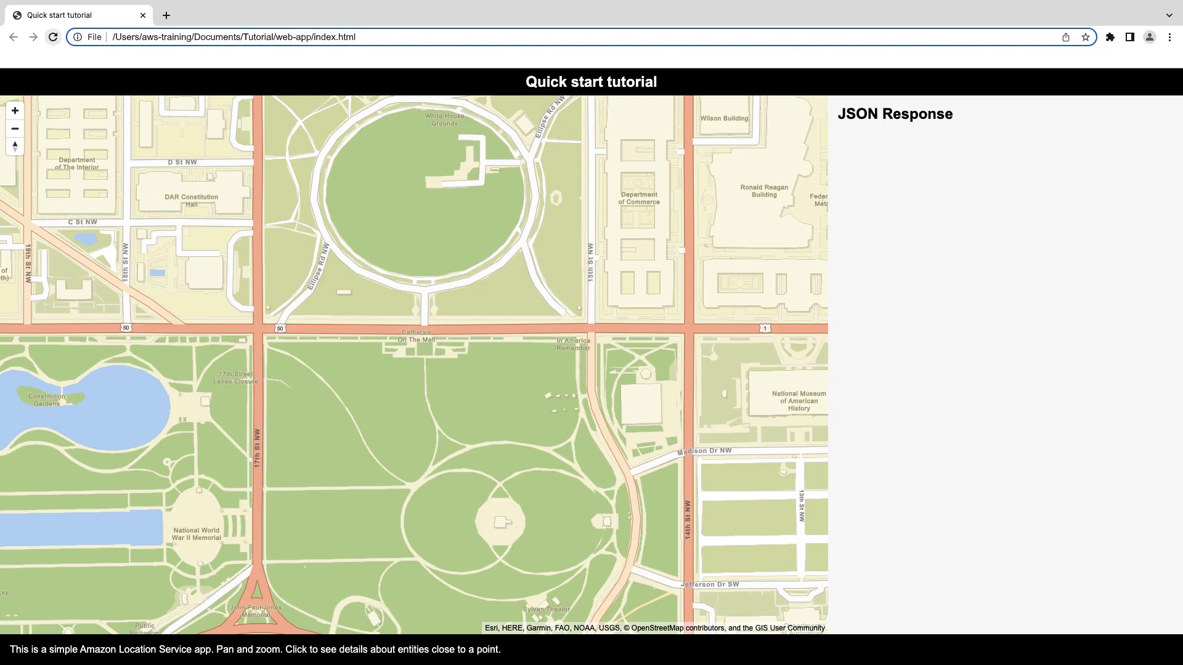
{"action": "left_click", "coordinate": [800, 402]}
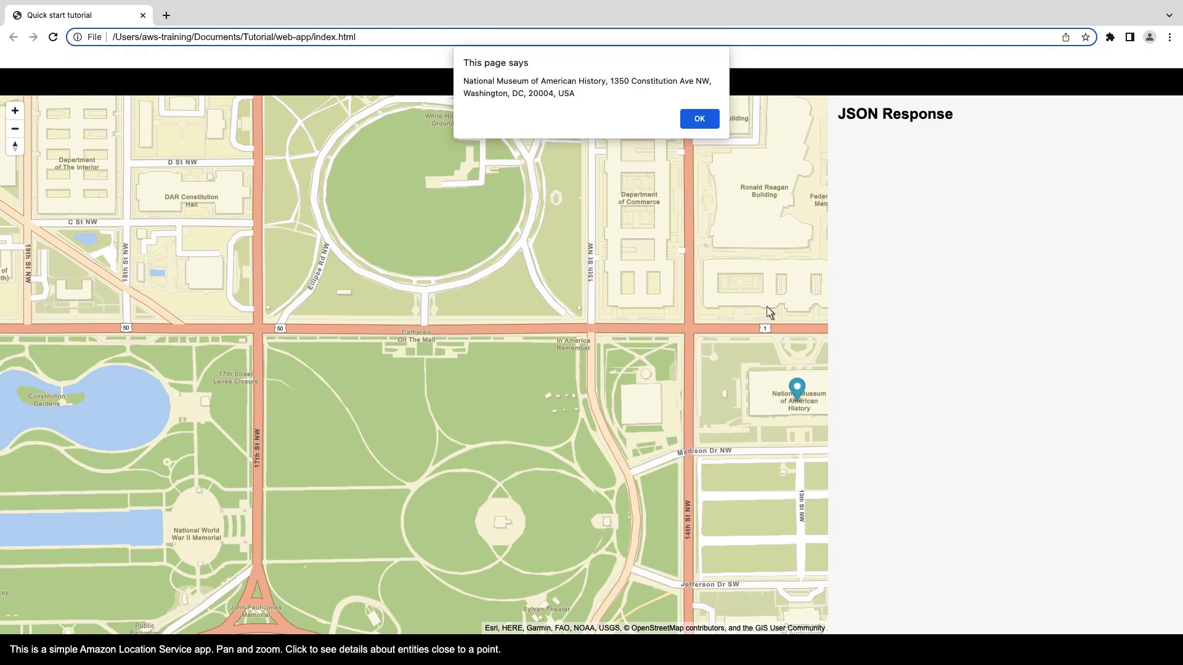
{"action": "left_click", "coordinate": [703, 123]}
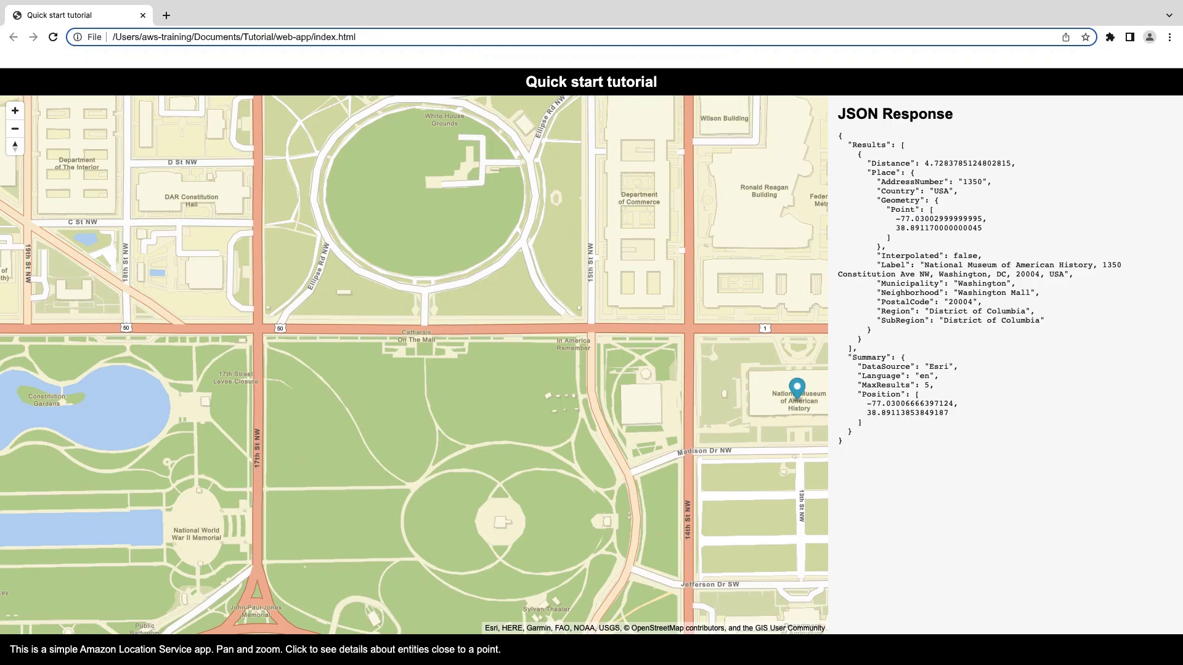
{"action": "left_click", "coordinate": [200, 543]}
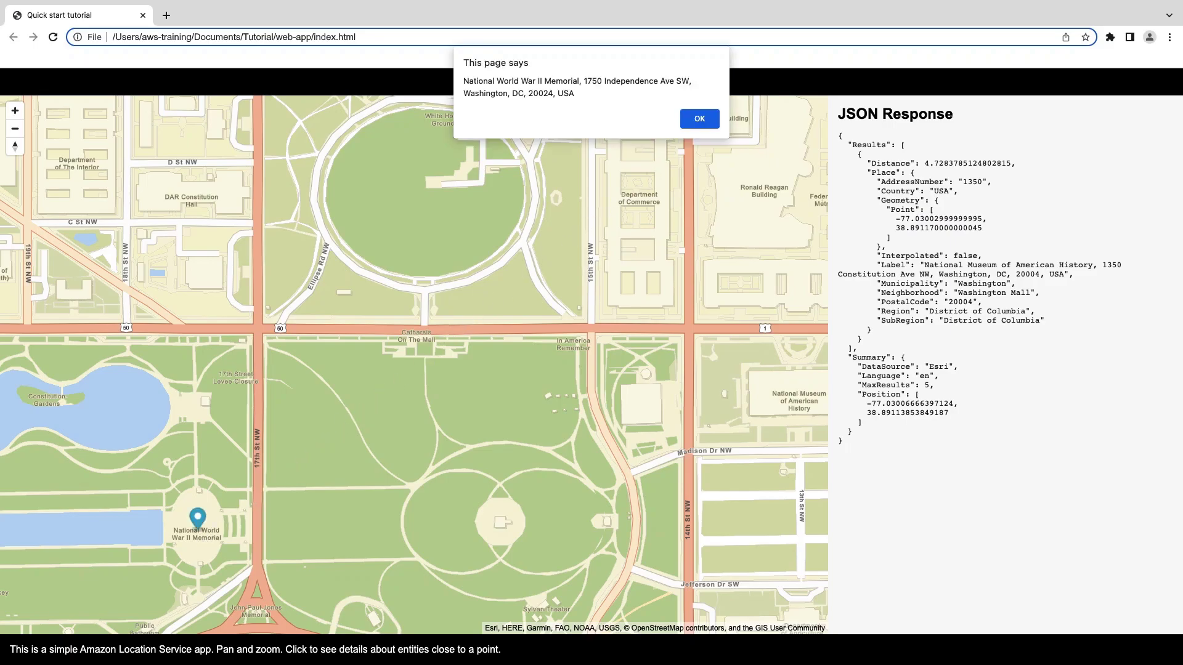
{"action": "left_click", "coordinate": [700, 120]}
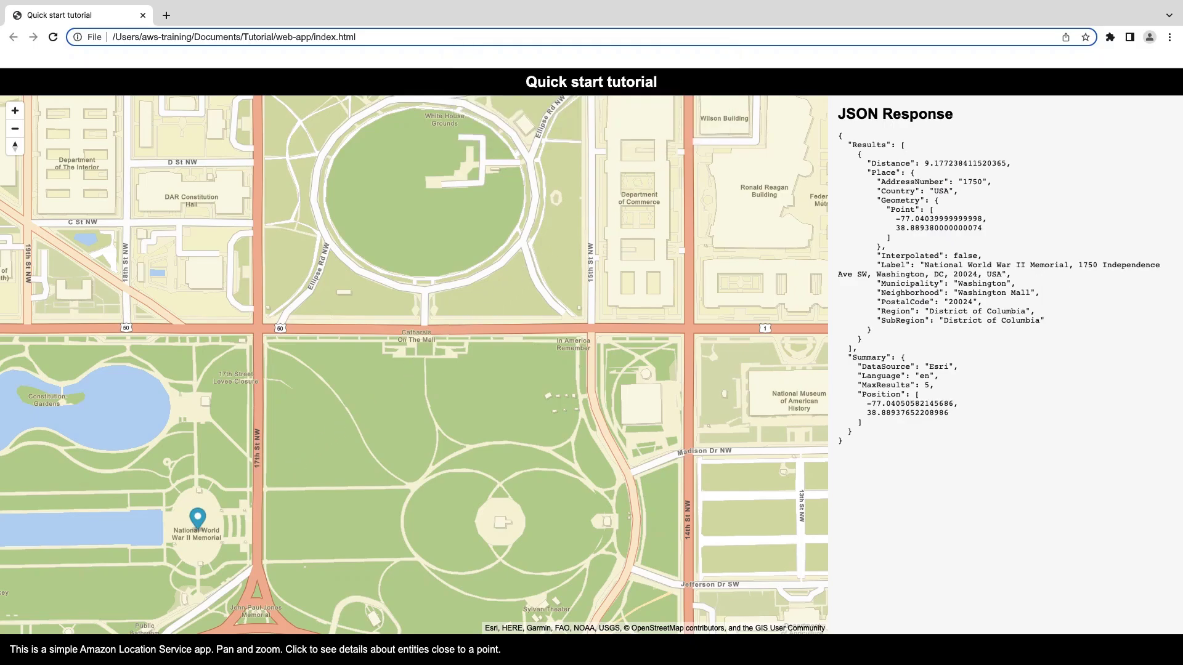